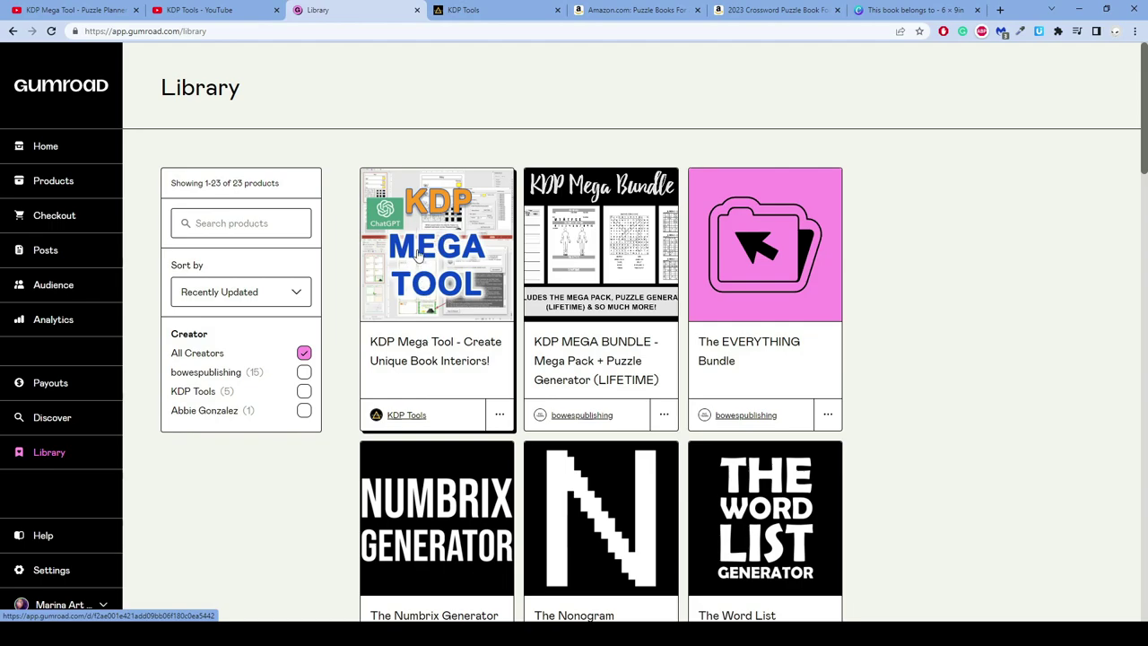
Look through the KDP Tools product listing on Gumroad, down to the KDP Mega Tool.
left_click(478, 10)
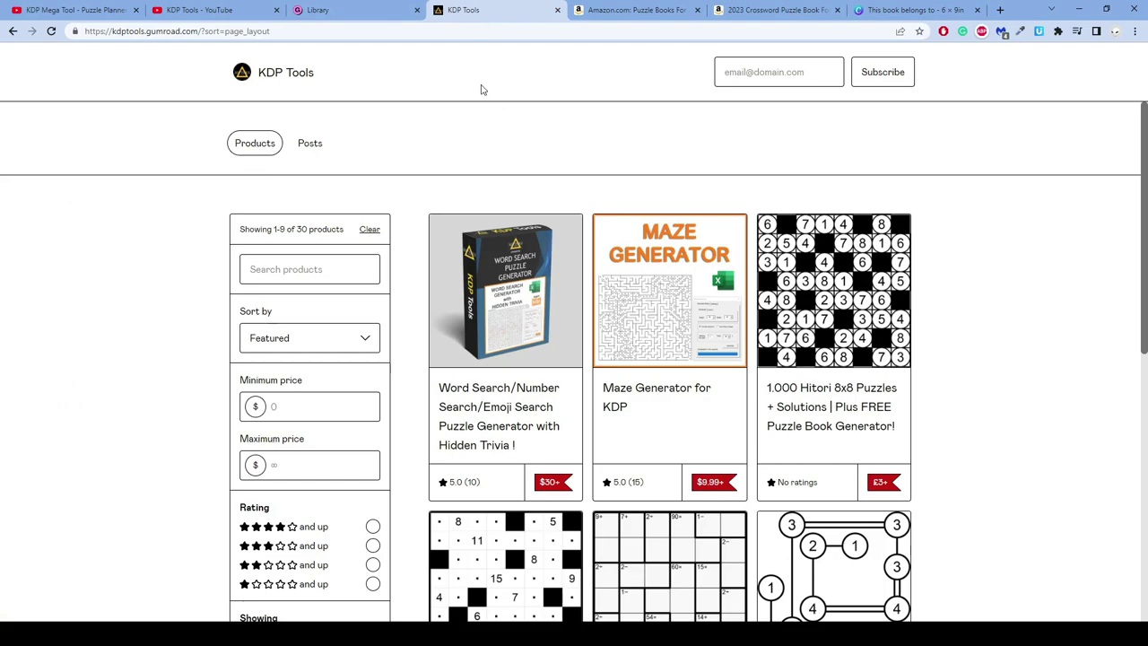
scroll(794, 348, "down", 6)
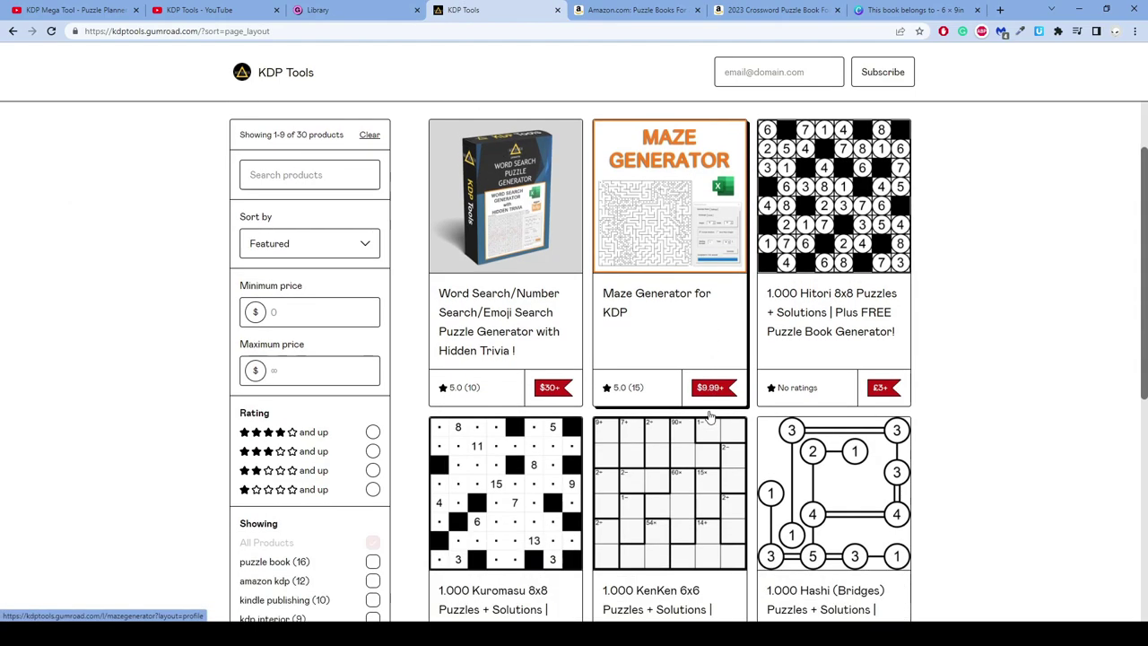
scroll(737, 357, "down", 8)
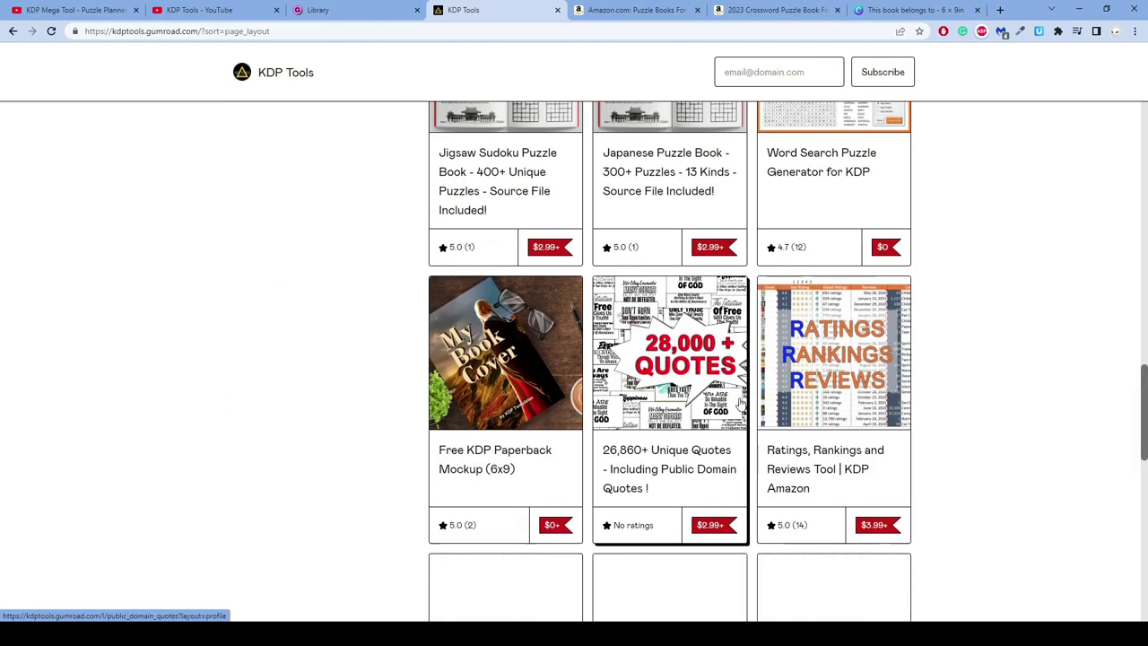
scroll(735, 375, "up", 12)
scroll(737, 379, "up", 1)
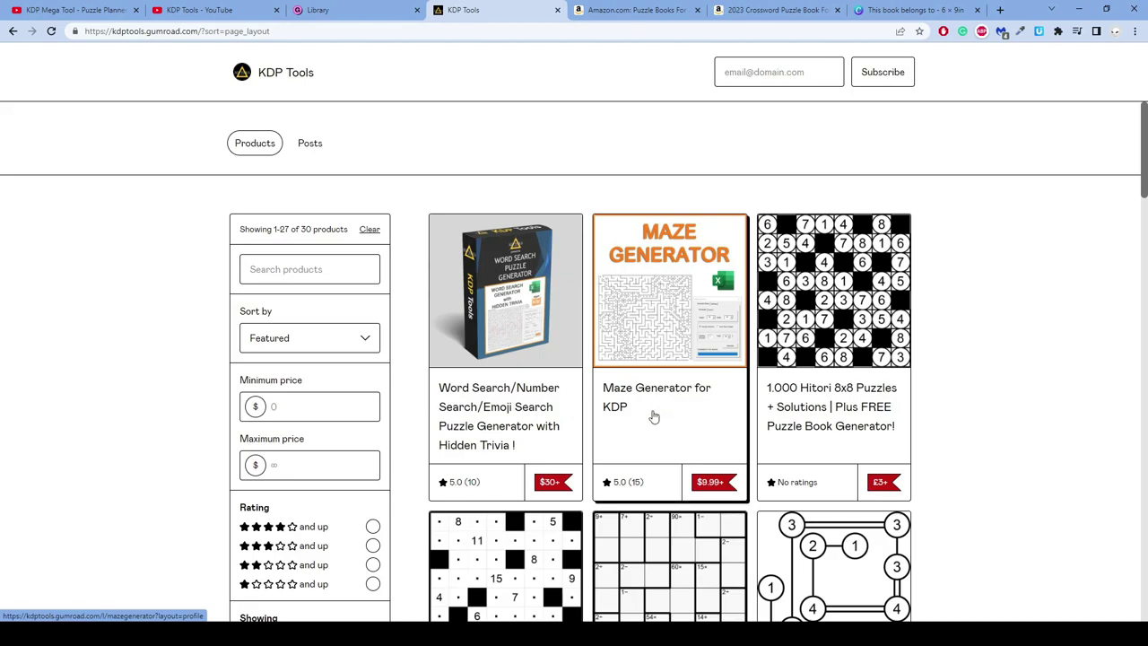
scroll(679, 359, "down", 6)
scroll(679, 359, "down", 14)
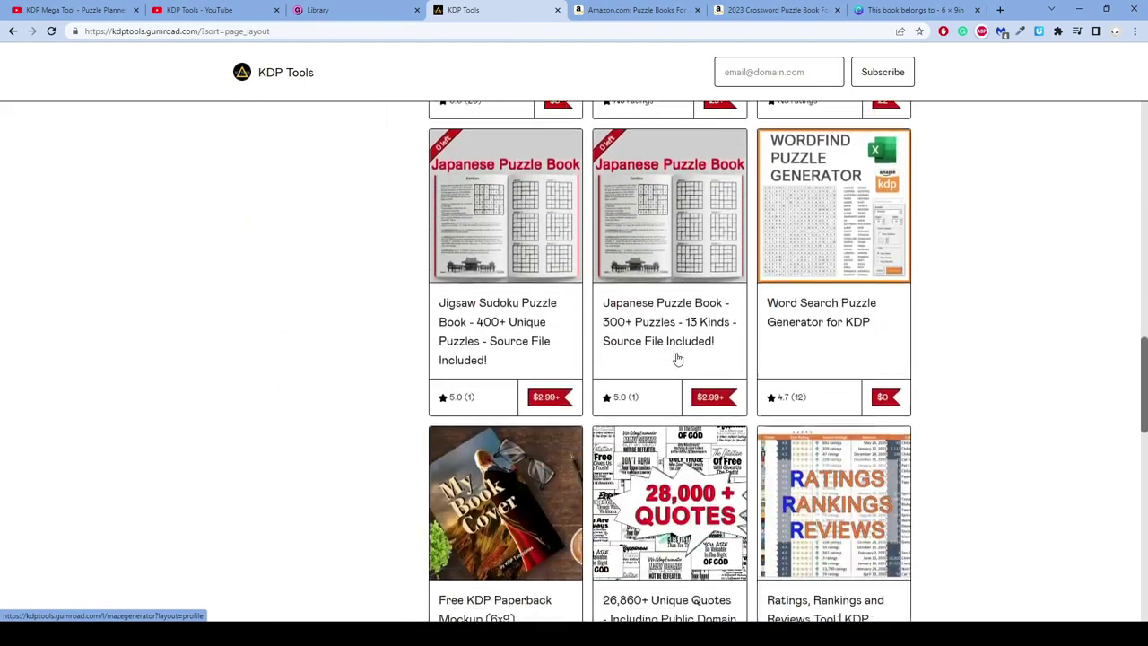
scroll(678, 360, "down", 2)
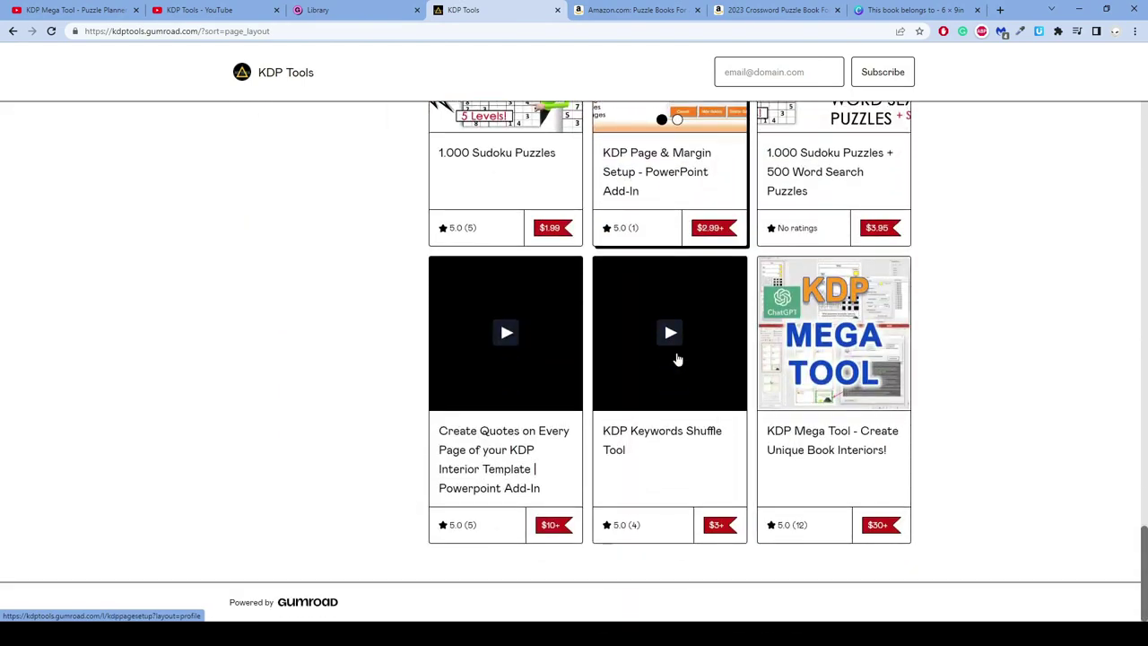
scroll(844, 403, "down", 1)
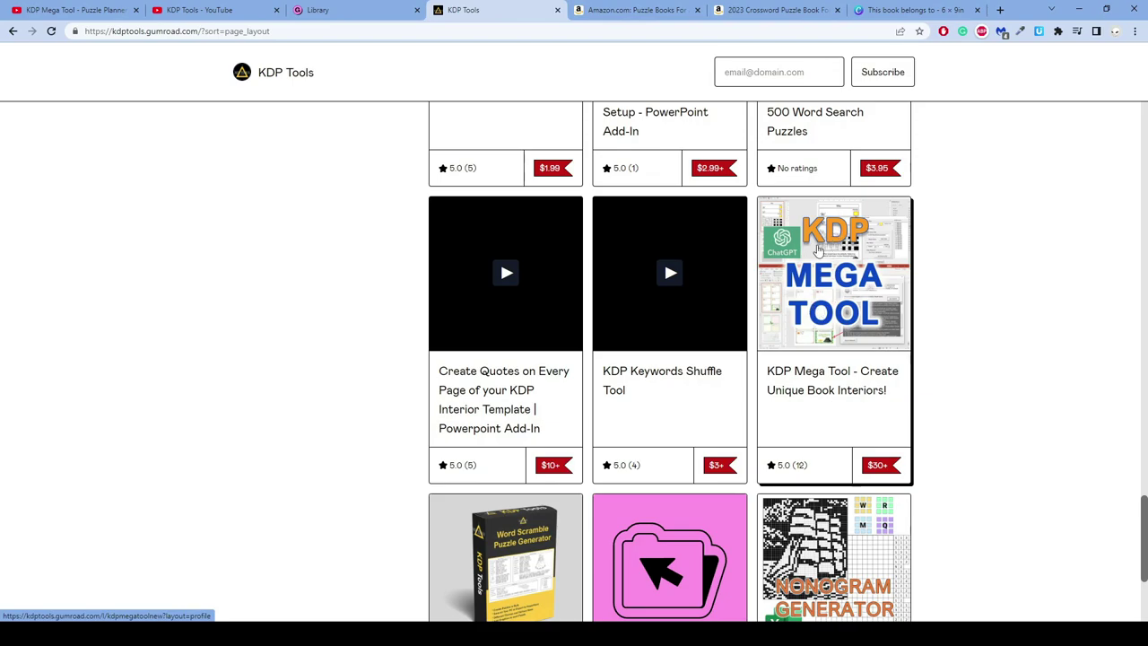
View the KDP Tools video list on YouTube and the KDP Mega Tool Puzzle Planner Tutorial video.
left_click(237, 10)
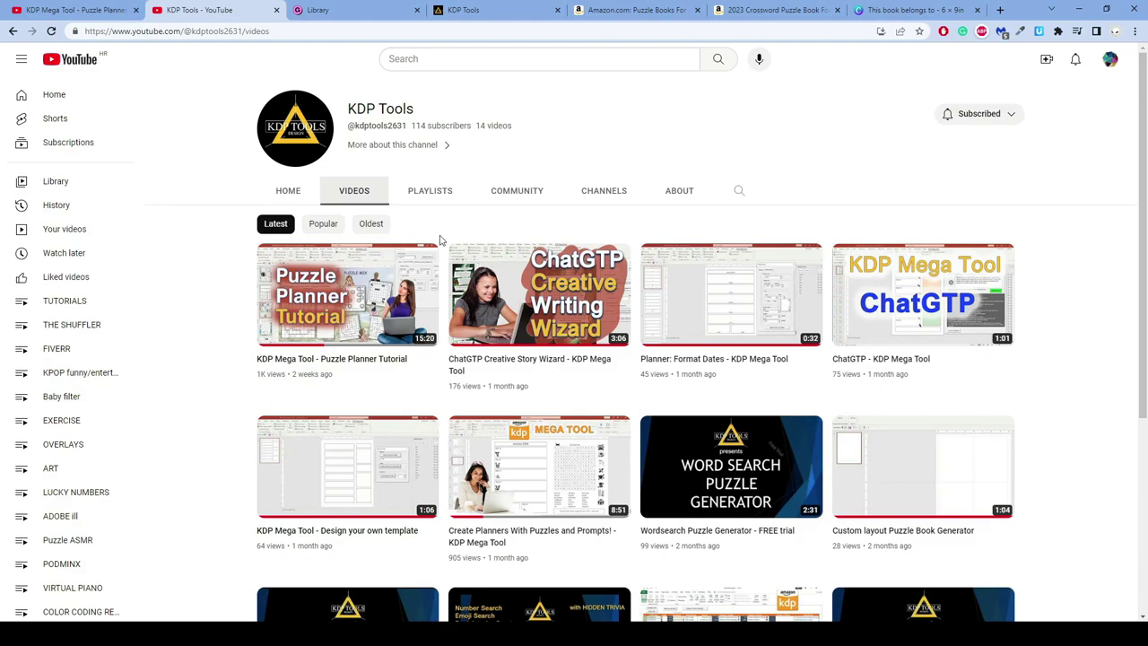
left_click(110, 11)
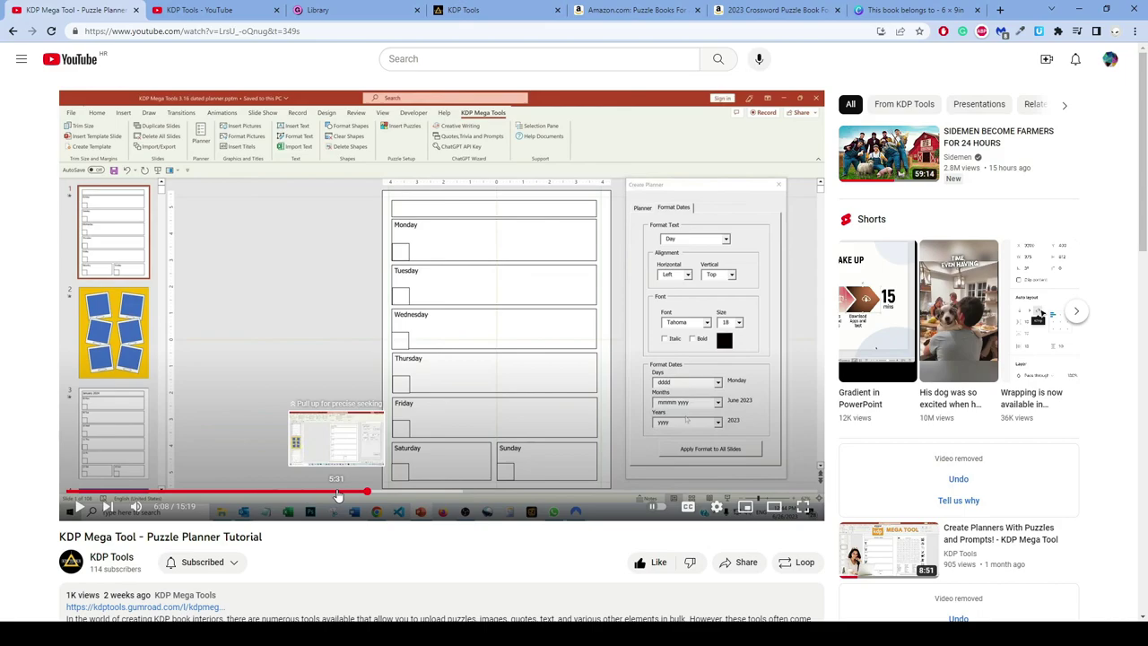
Switch to the Canva book design and review its ownership, copyright and content pages, including the content page's {PAGE} placeholder.
left_click(874, 10)
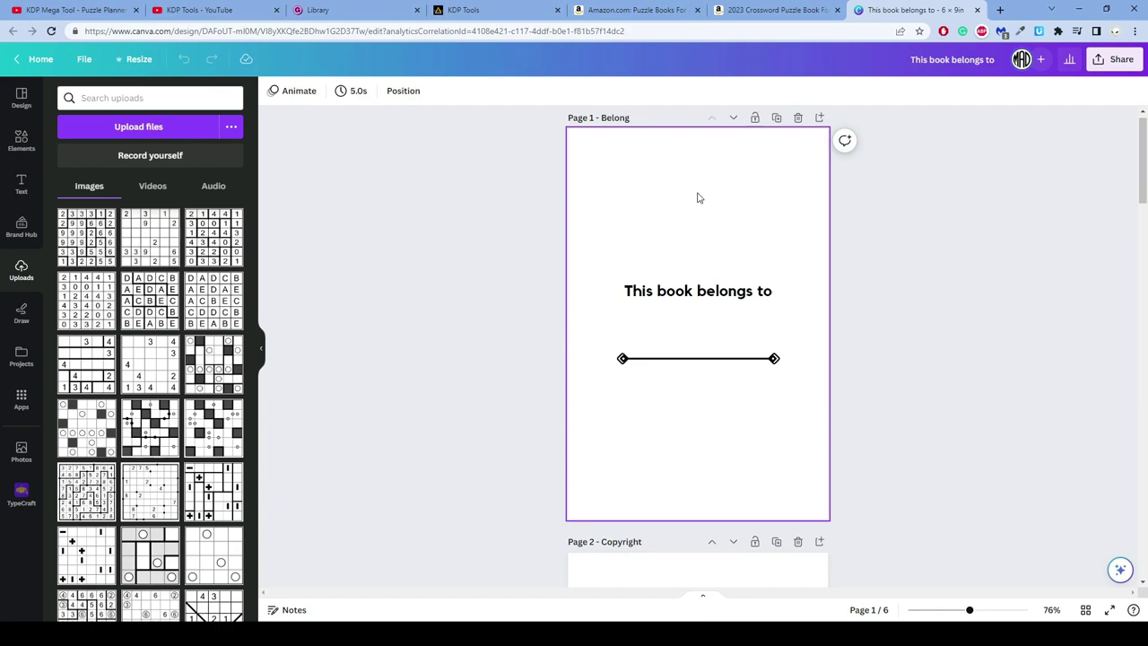
scroll(699, 199, "down", 4)
scroll(698, 198, "down", 2)
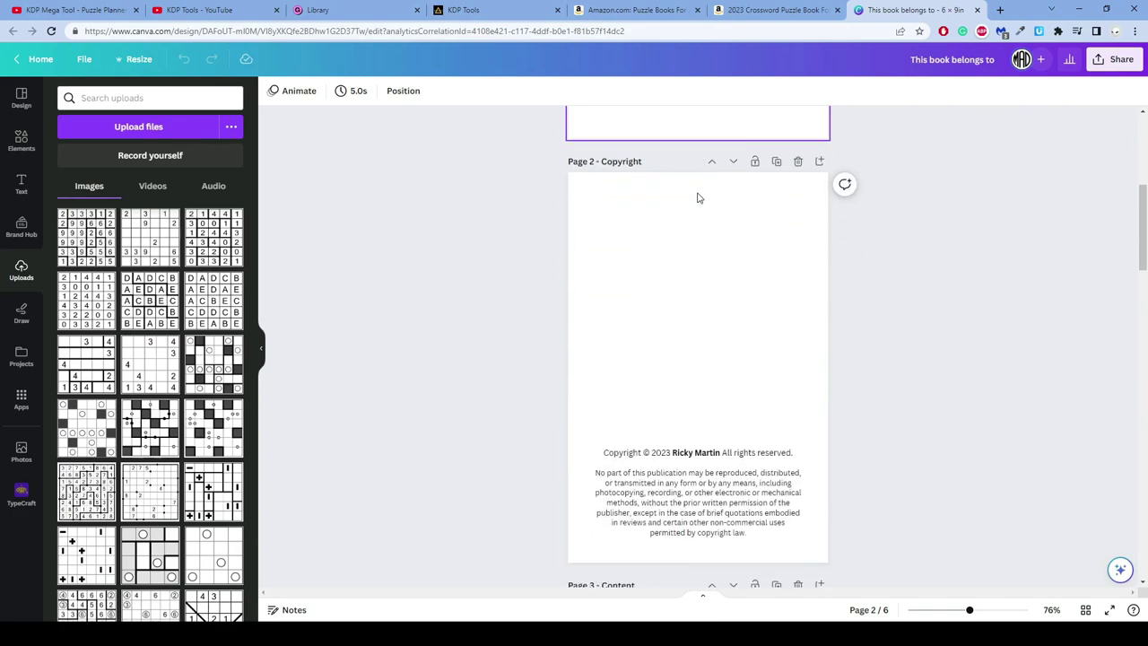
scroll(797, 294, "down", 1)
scroll(798, 297, "down", 5)
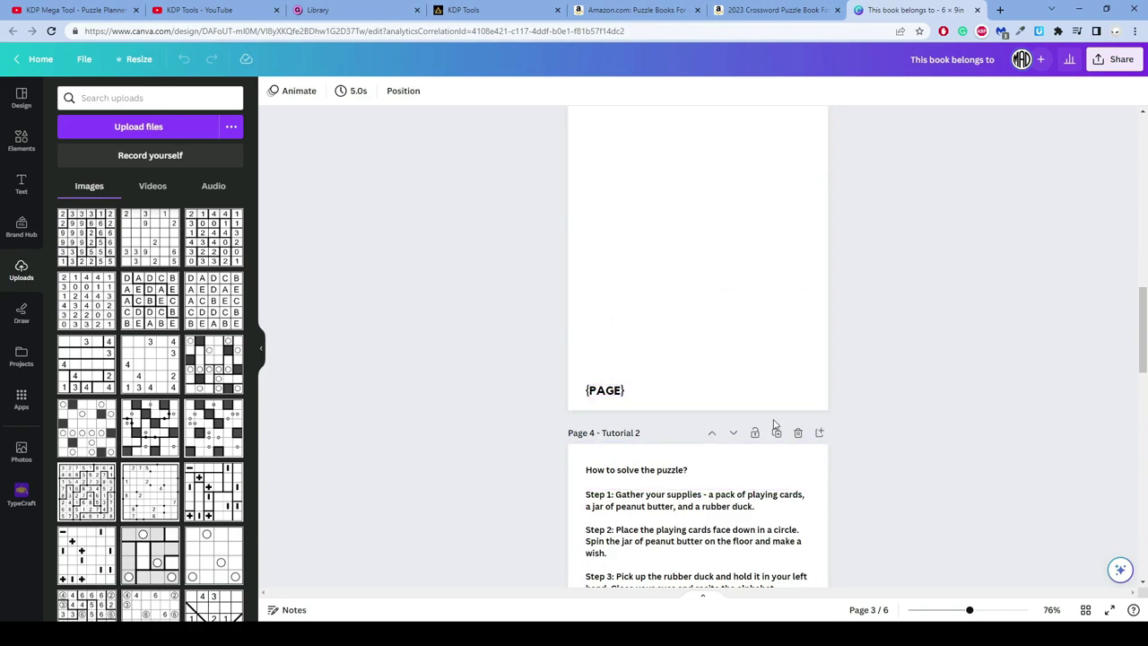
scroll(748, 365, "up", 2)
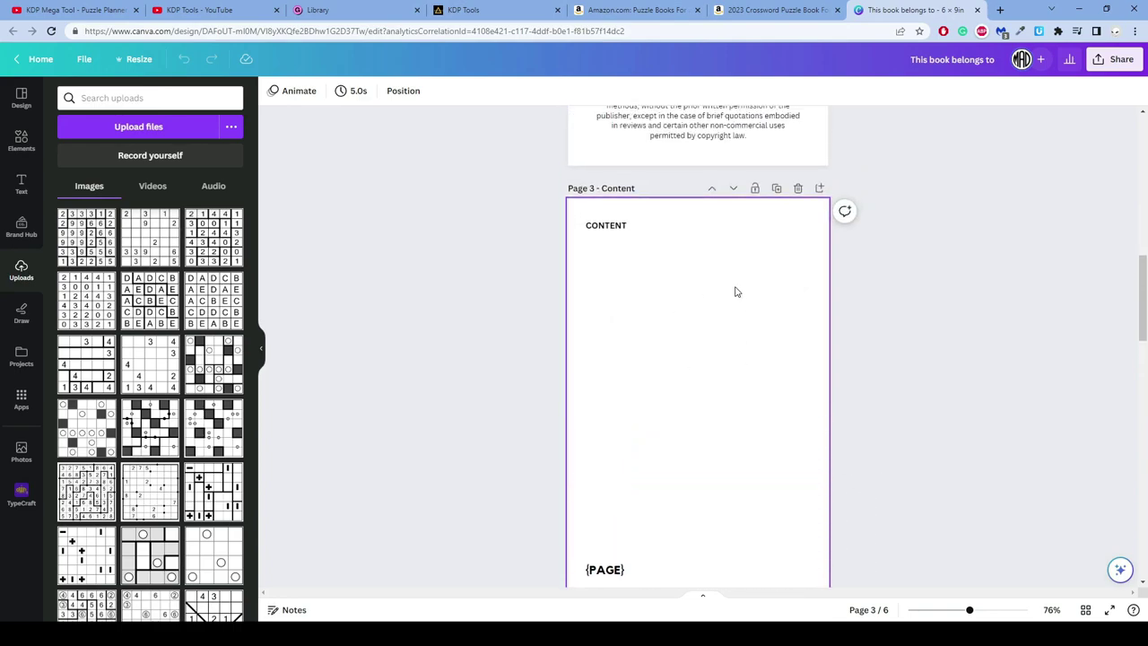
scroll(761, 343, "down", 1)
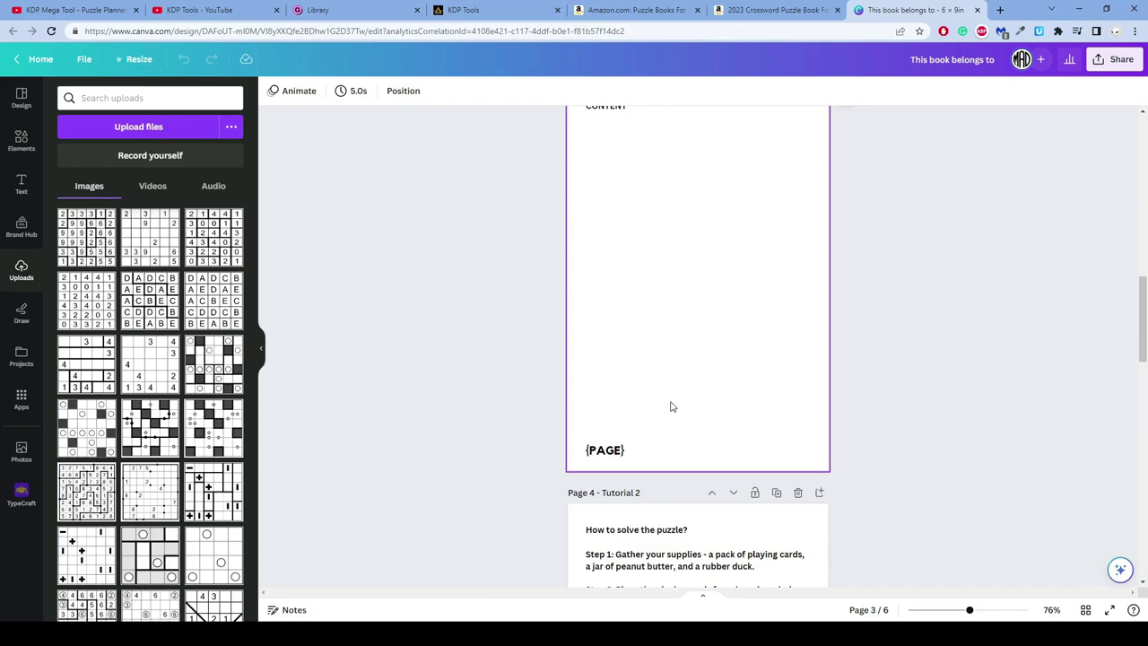
left_click(605, 449)
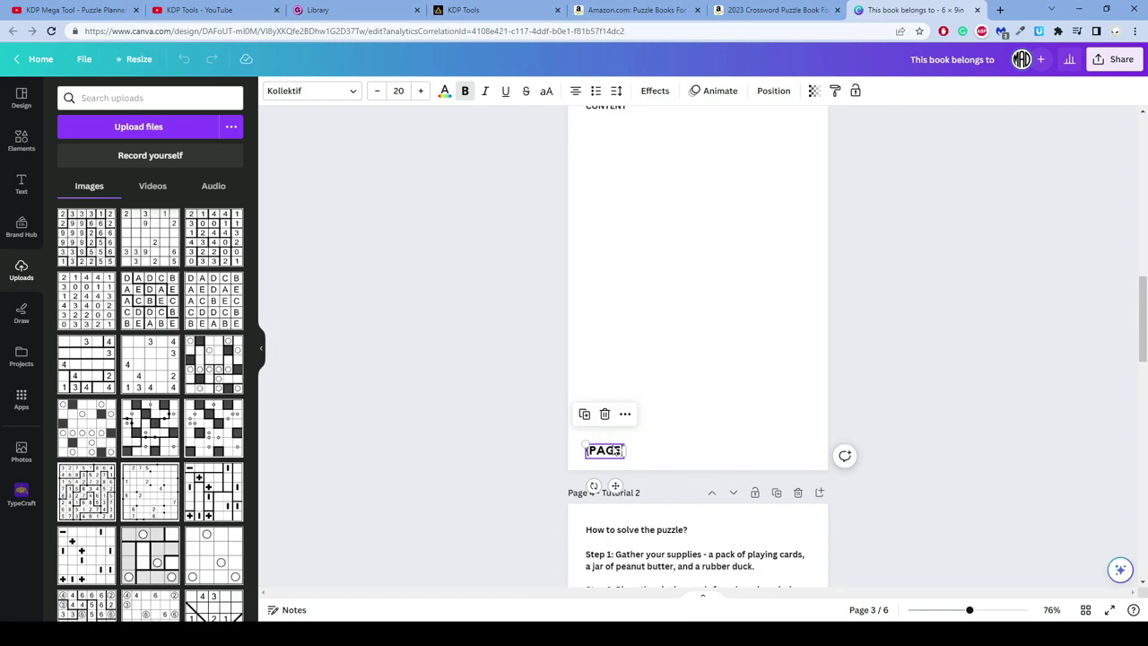
scroll(670, 371, "down", 1)
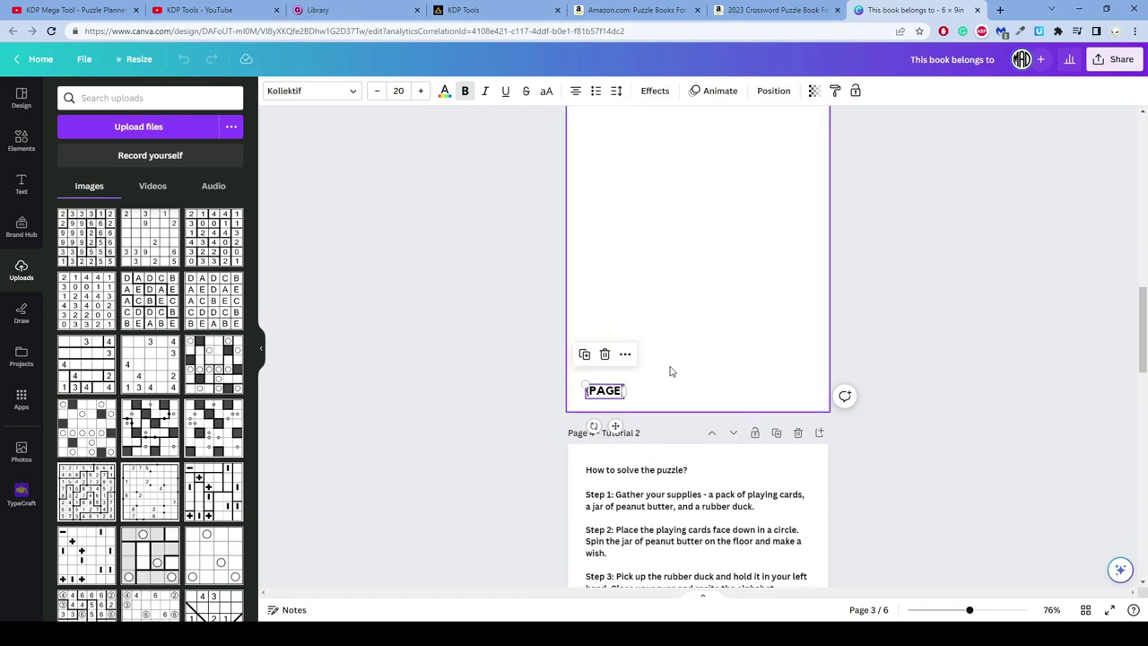
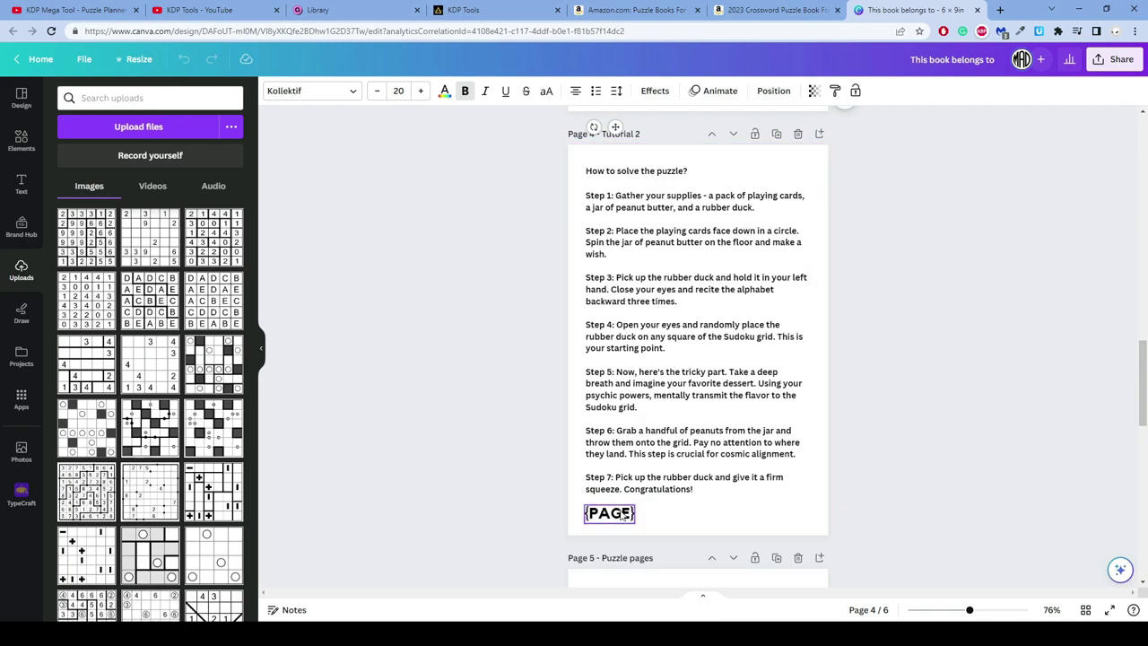
Review the puzzle pages and examine the {PUZZLE}, {QUOTE} and {PAGE} placeholders on page 6.
scroll(625, 484, "down", 5)
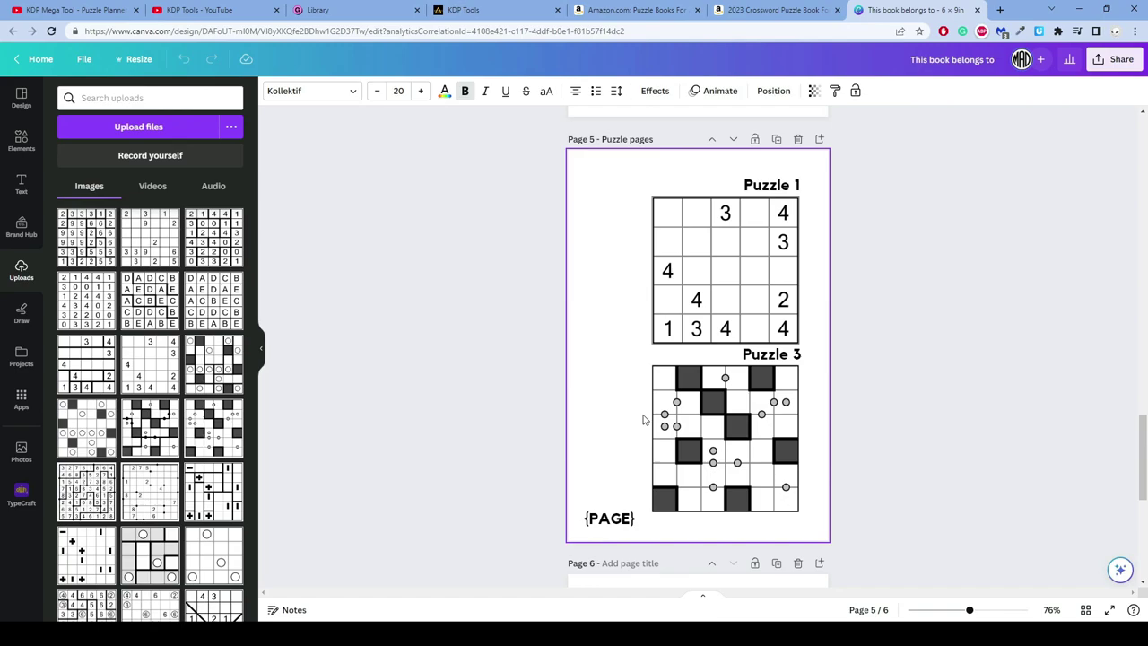
scroll(651, 371, "down", 4)
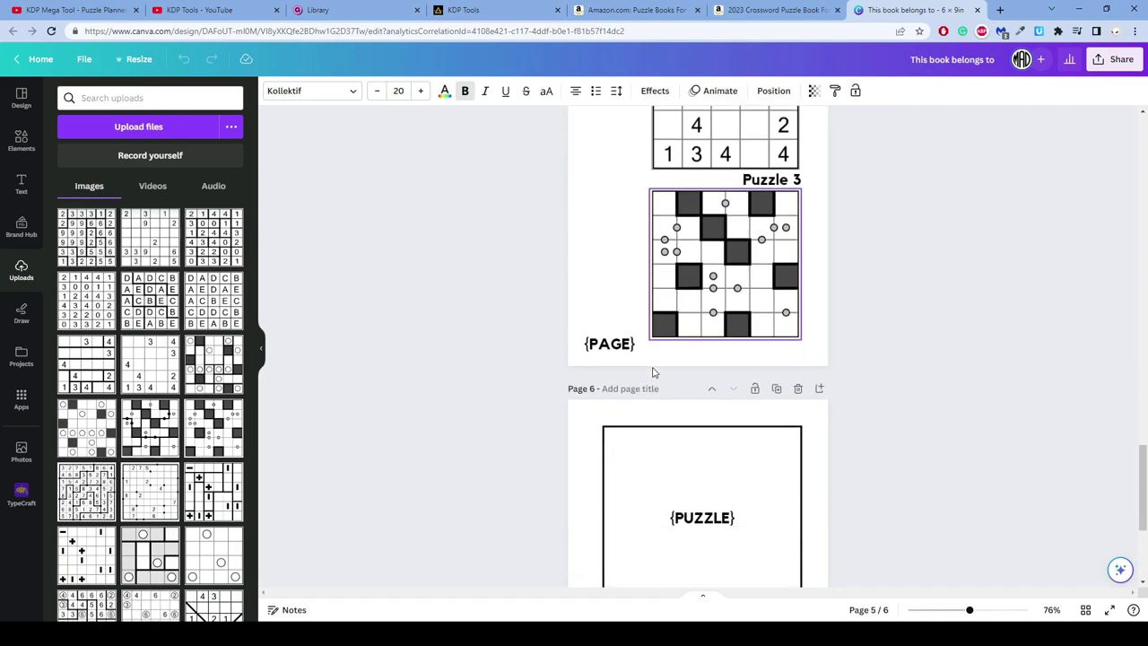
scroll(663, 386, "down", 1)
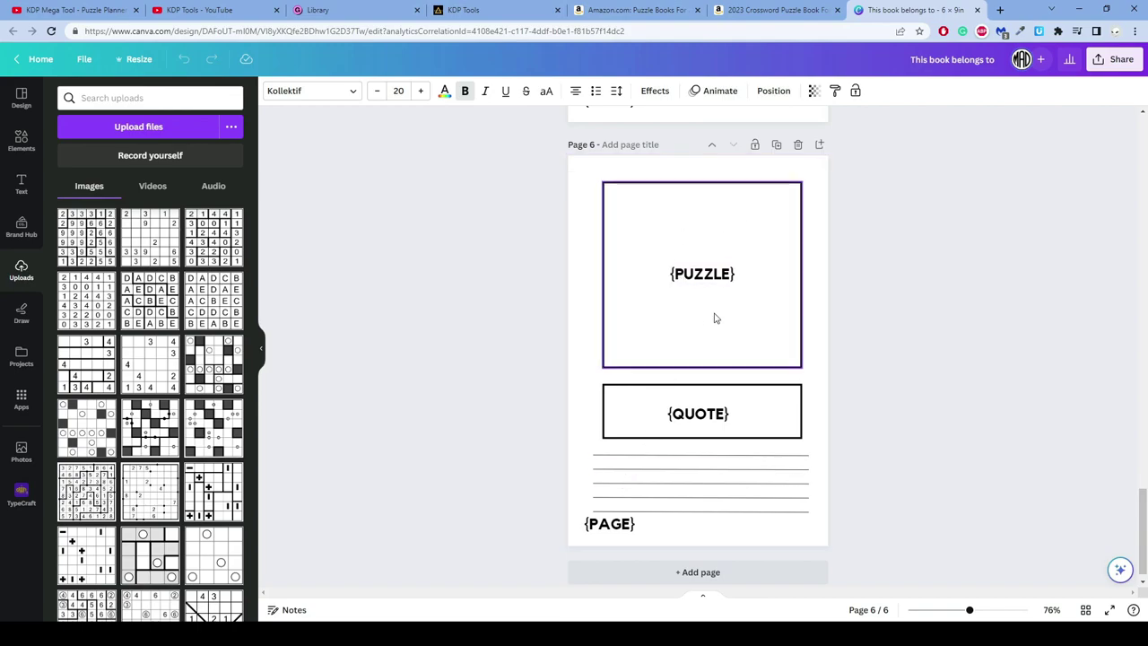
left_click(692, 278)
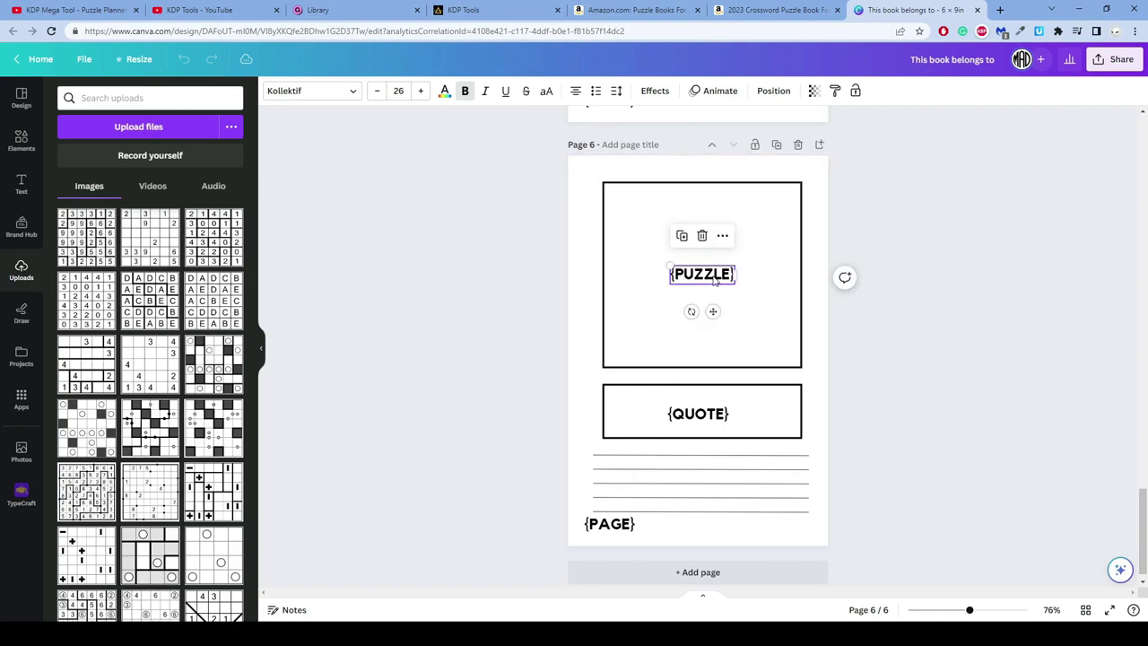
left_click(698, 418)
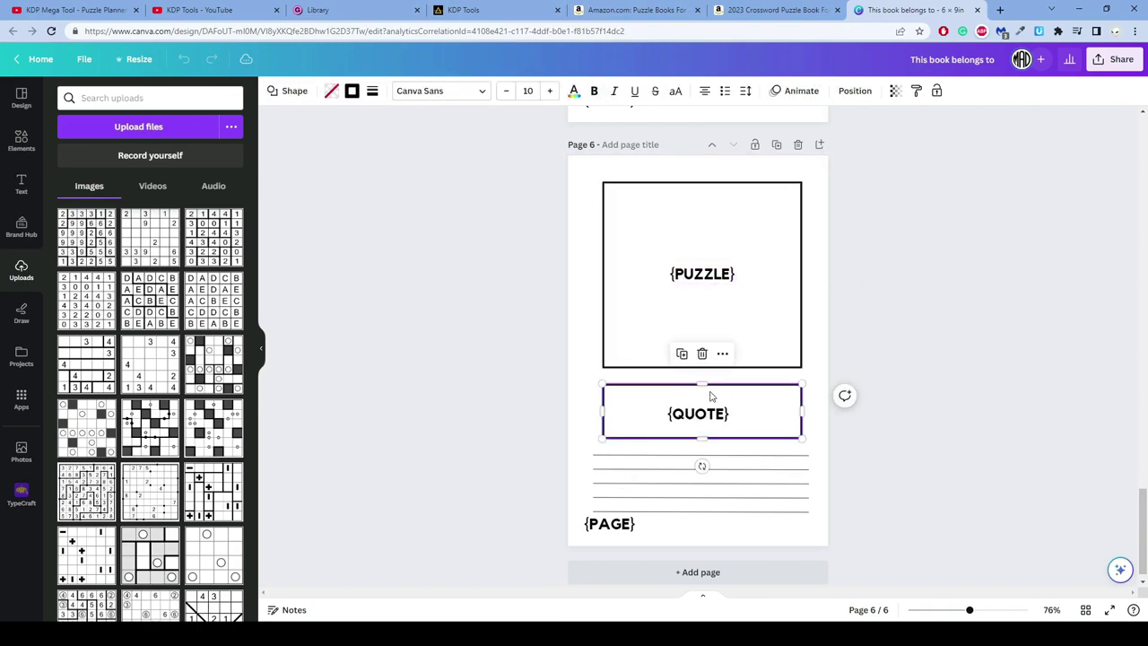
left_click(606, 525)
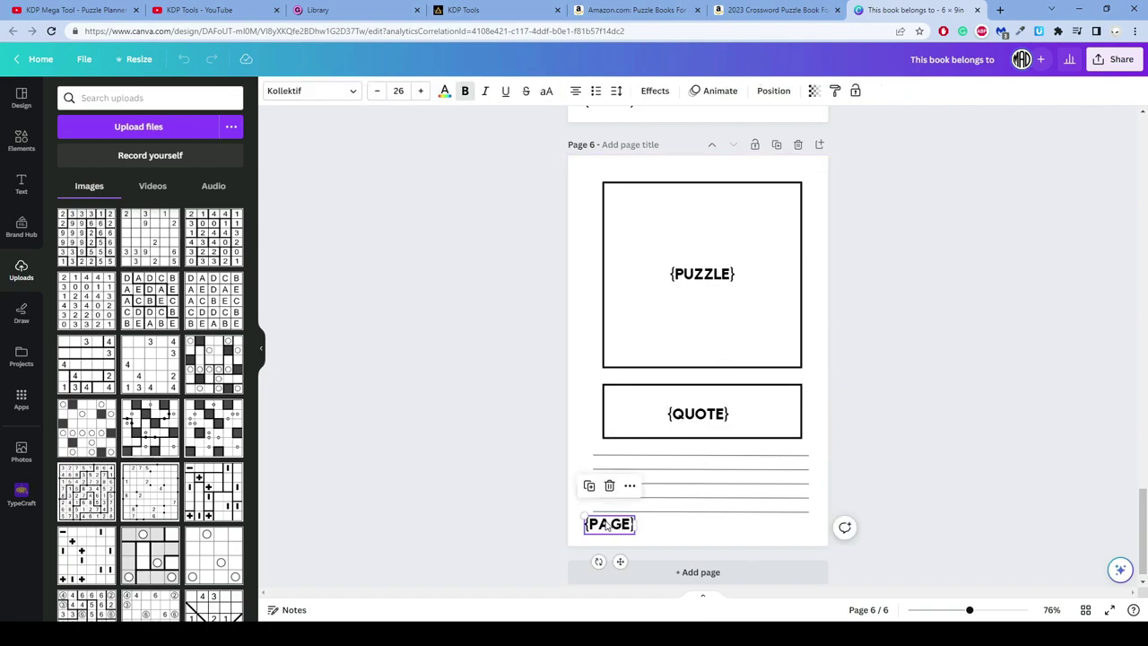
Open the manual data entry table of the Bulk create app.
left_click(20, 399)
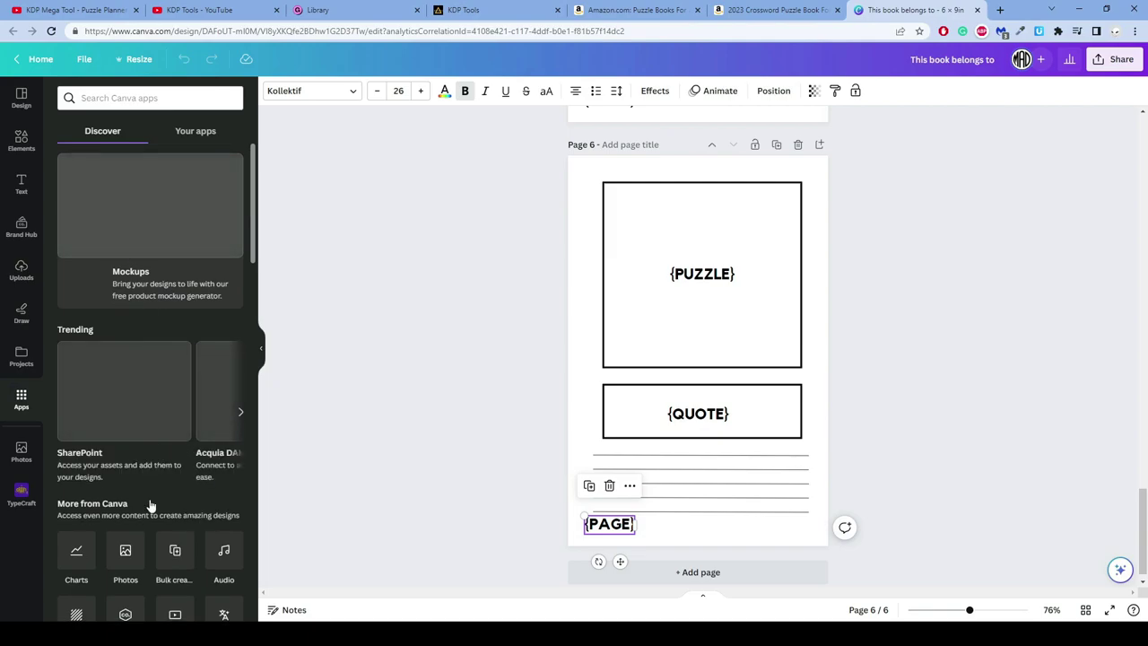
left_click(175, 551)
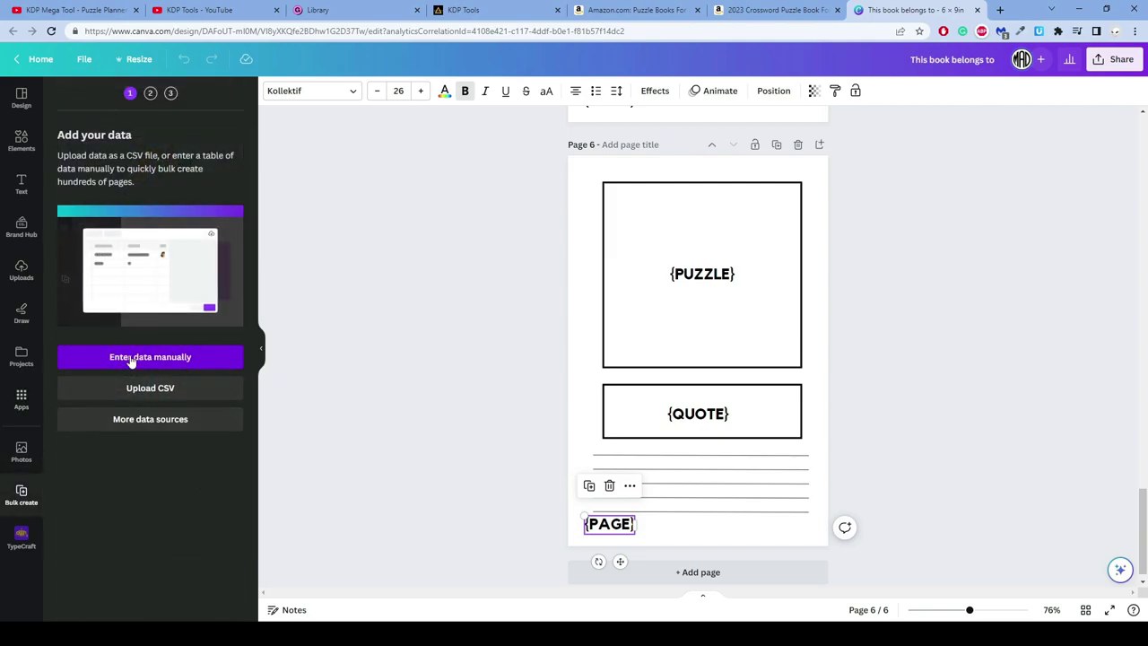
left_click(177, 360)
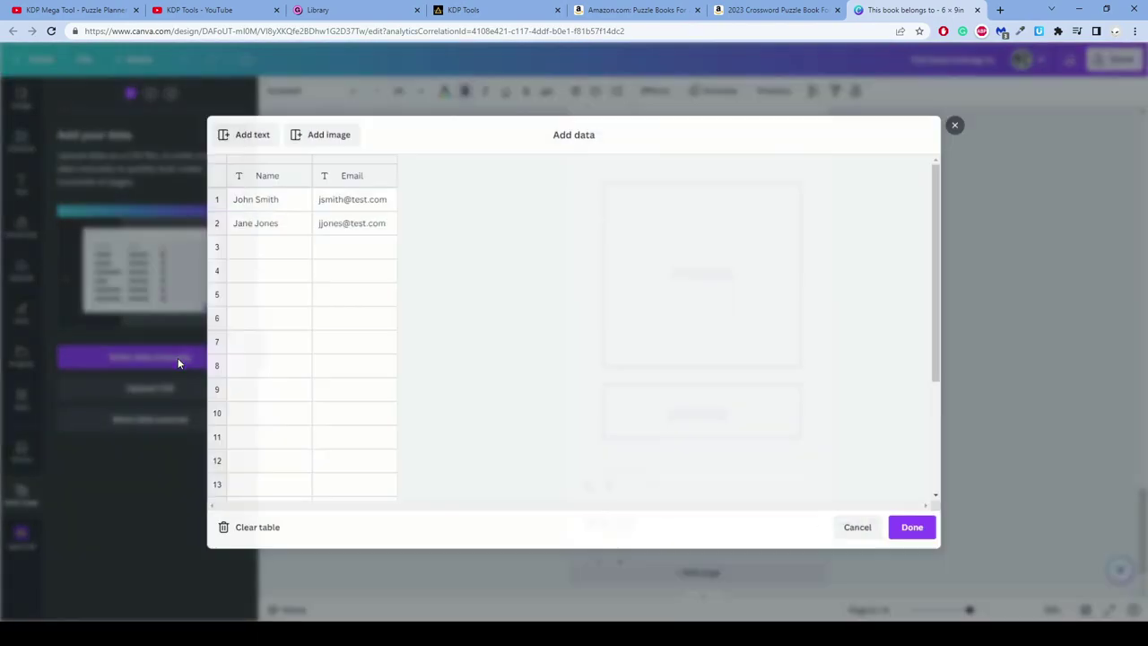
Rename the Name column of the data table as page.
left_click(272, 177)
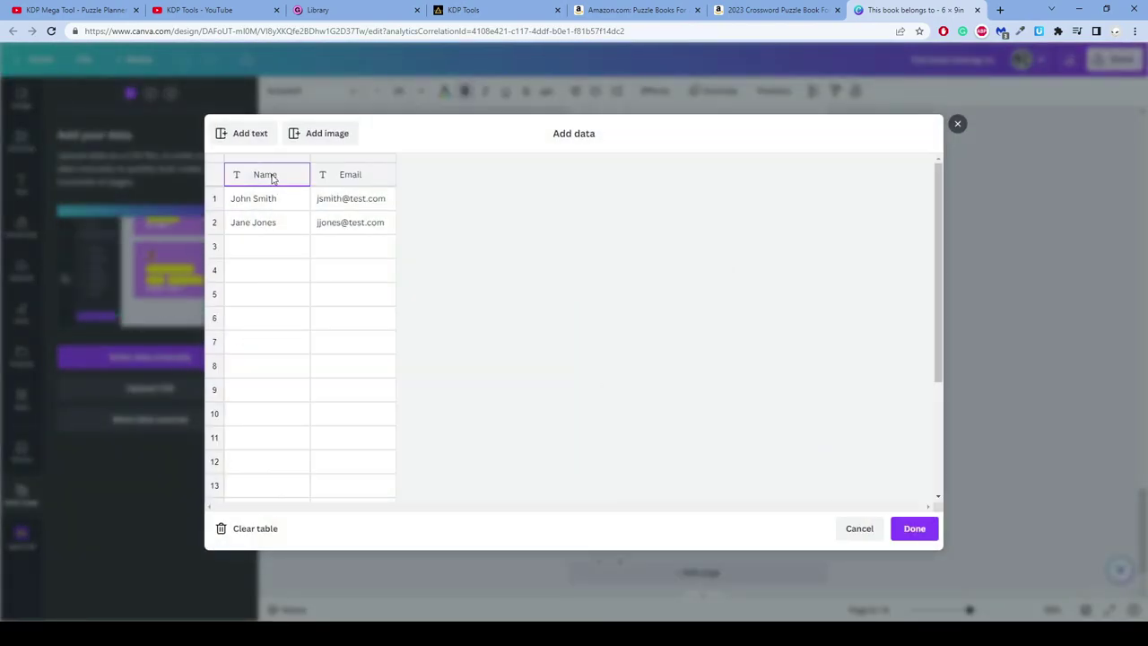
left_click(258, 174)
double_click(257, 174)
type("Na")
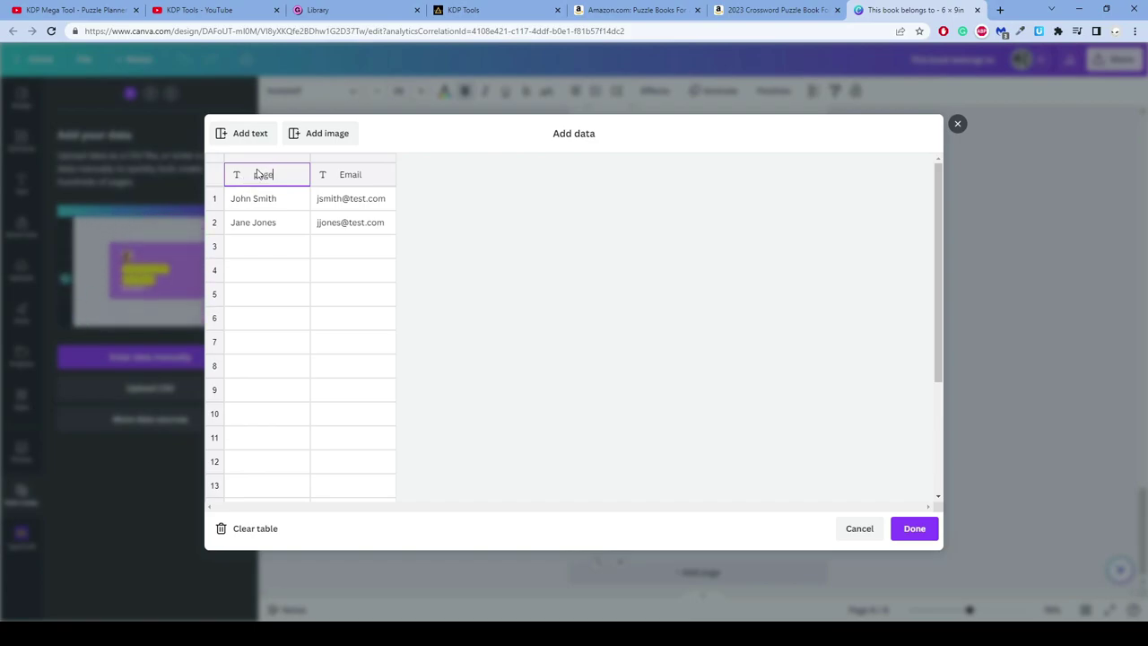
type("ge")
Rename the Email column of the data table as quote.
left_click(349, 179)
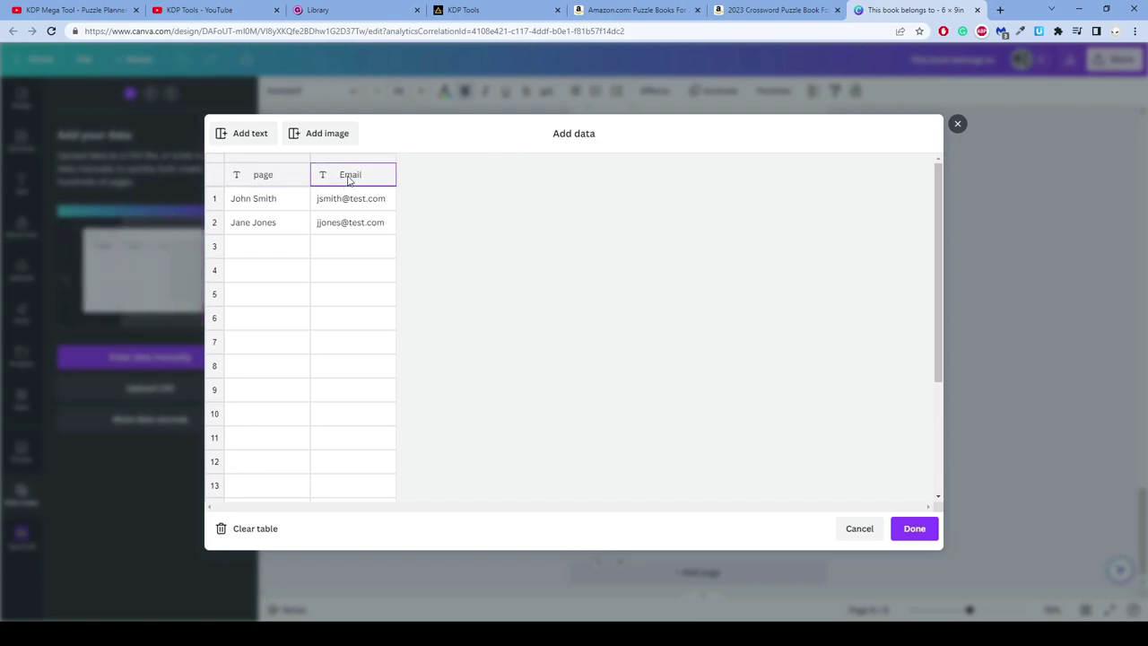
key("BackSpace")
key("BackSpace")
key("BackSpace")
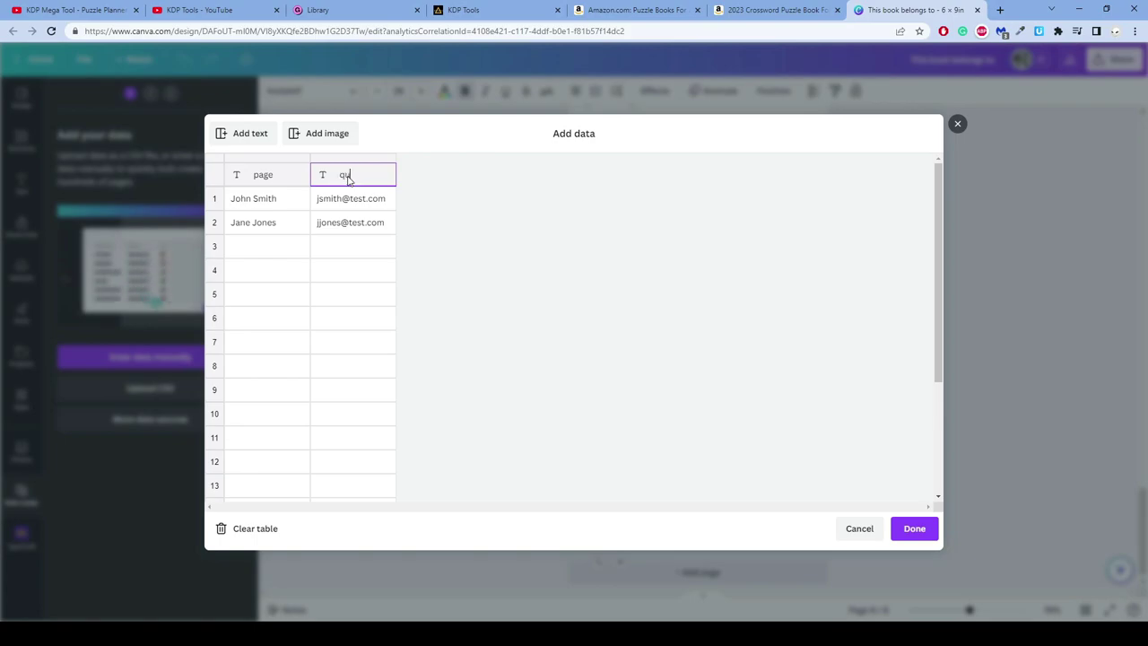
type("quote")
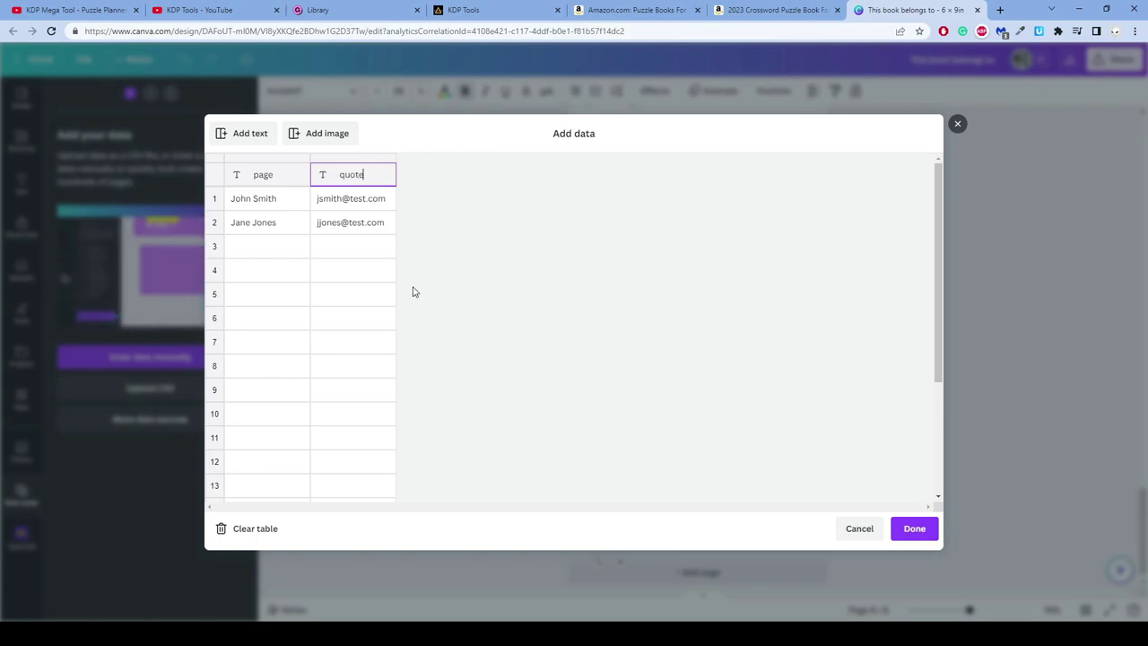
Add an unnamed text column and an image column headed Puzzle to the data table.
left_click(252, 134)
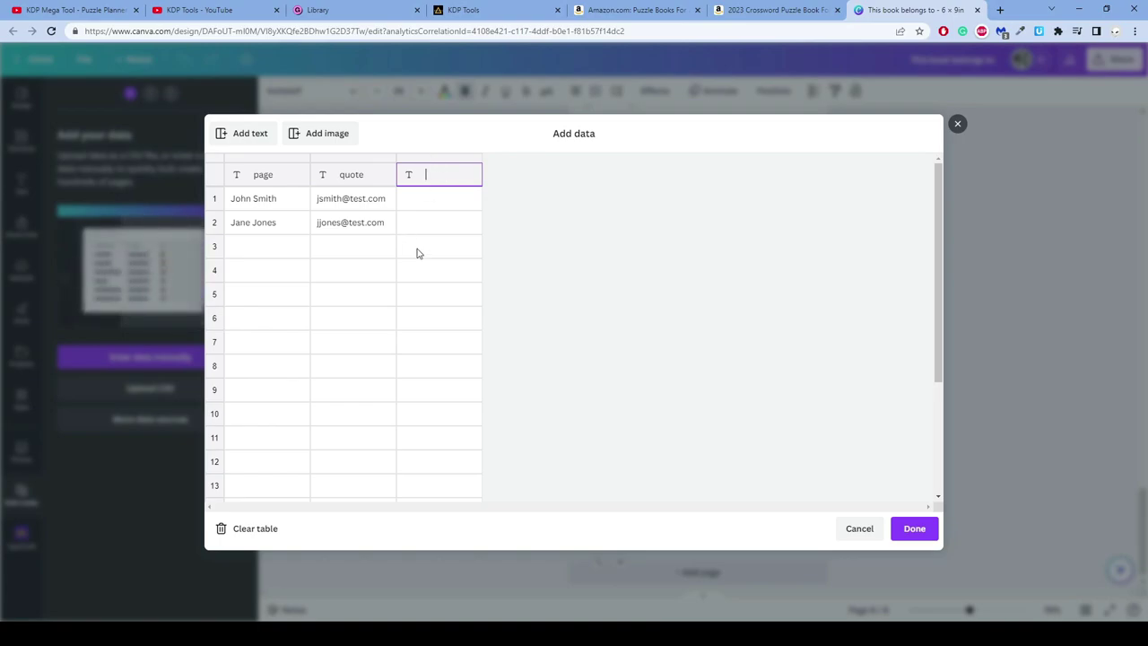
left_click(324, 133)
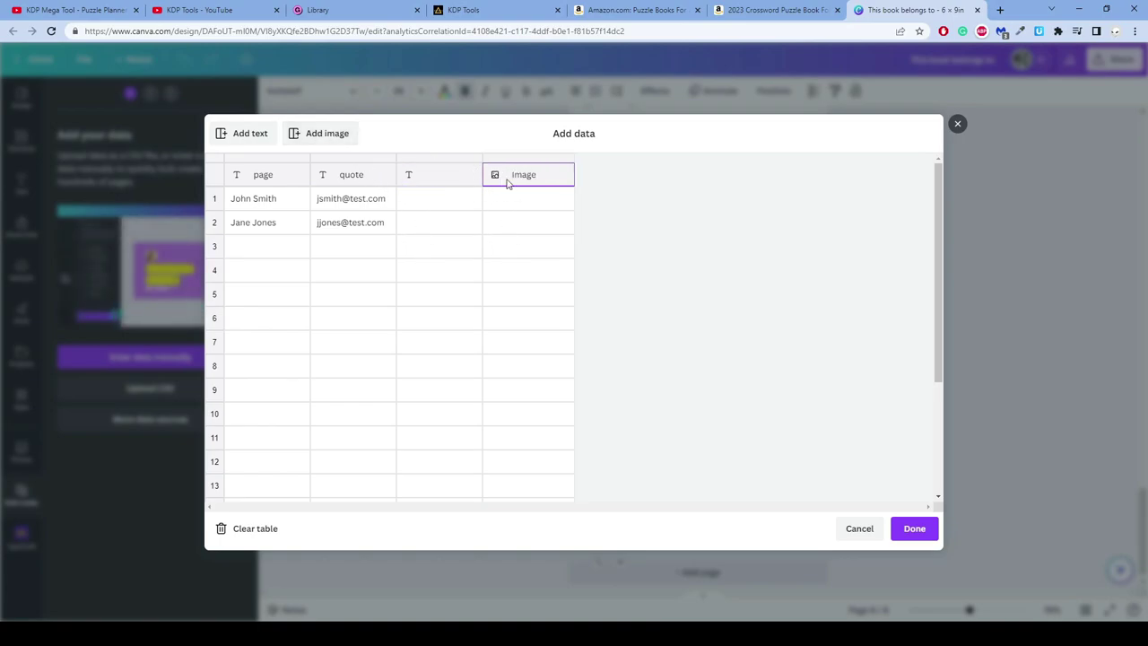
key("BackSpace")
key("BackSpace")
key("BackSpace")
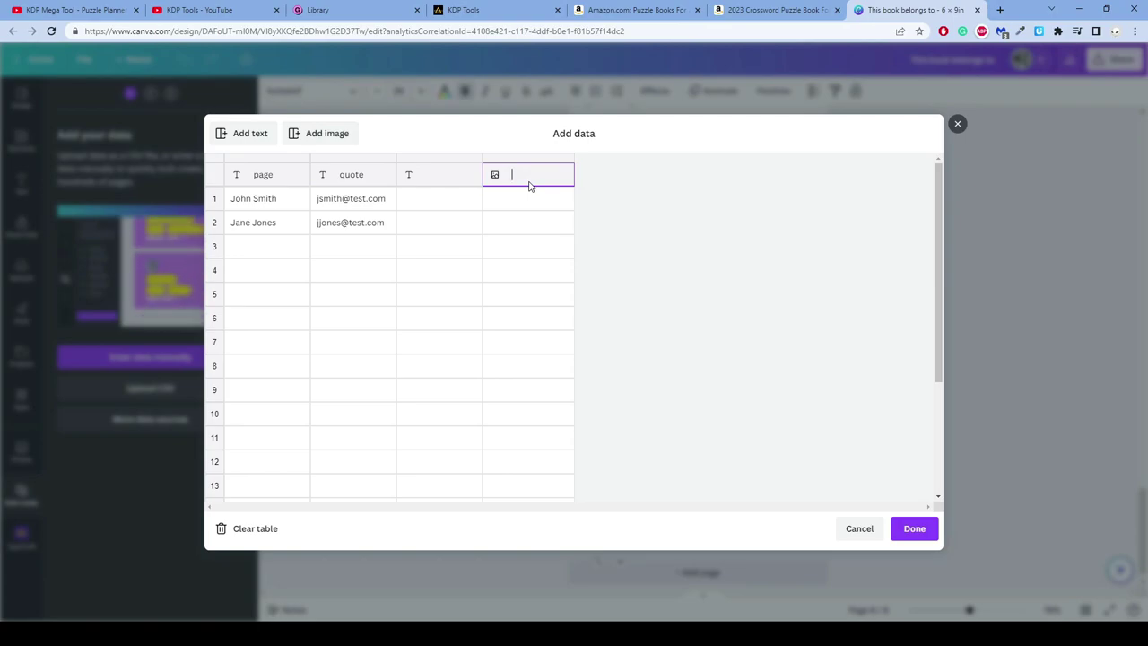
type("Puzzle")
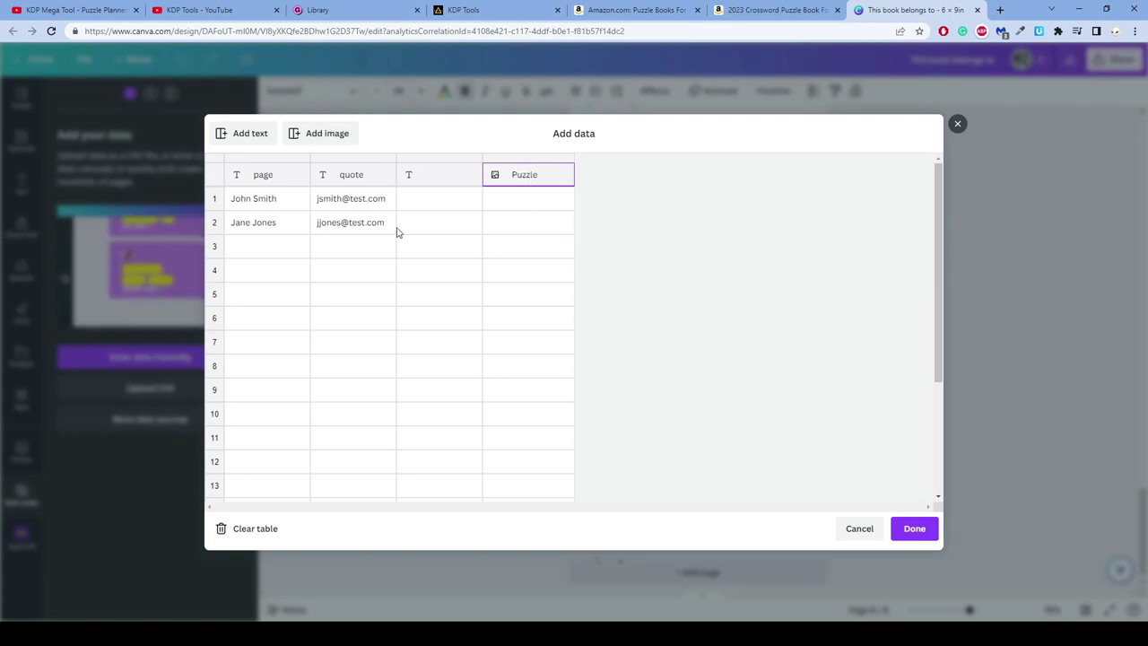
Enter 1 as the page value in the first row of the data table.
left_click(274, 201)
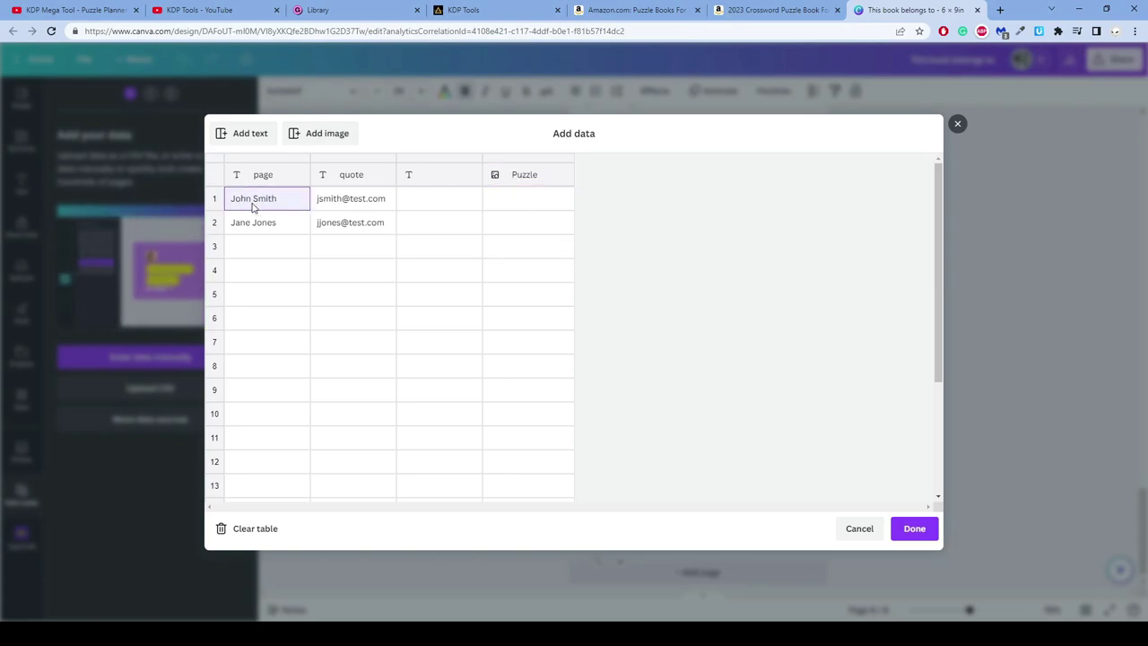
left_click(271, 224)
left_click(265, 206)
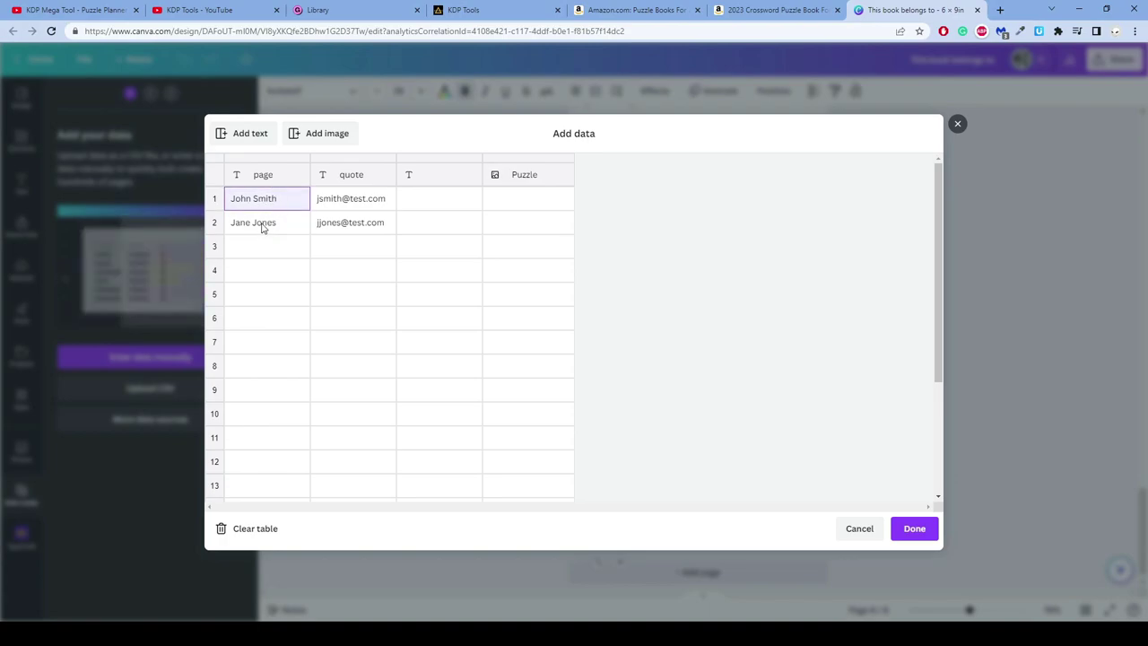
left_click(262, 225)
left_click(264, 199)
key("ctrl+a")
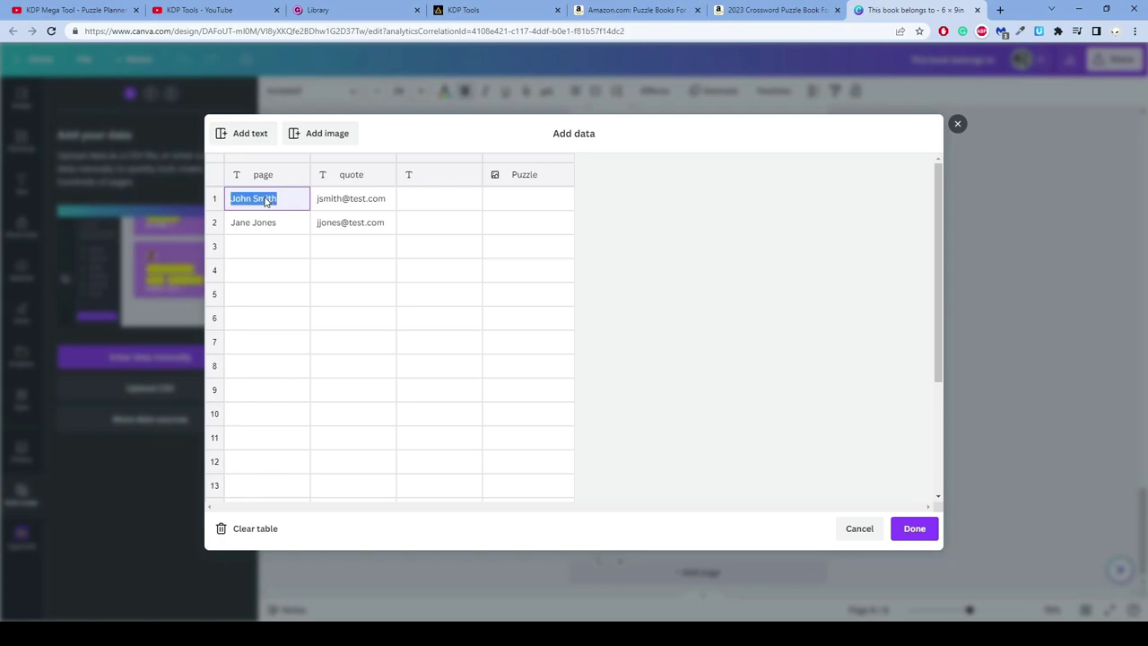
type("1")
Rename the first column of the data table as Page and enter 2 as its value in the second row.
left_click(259, 225)
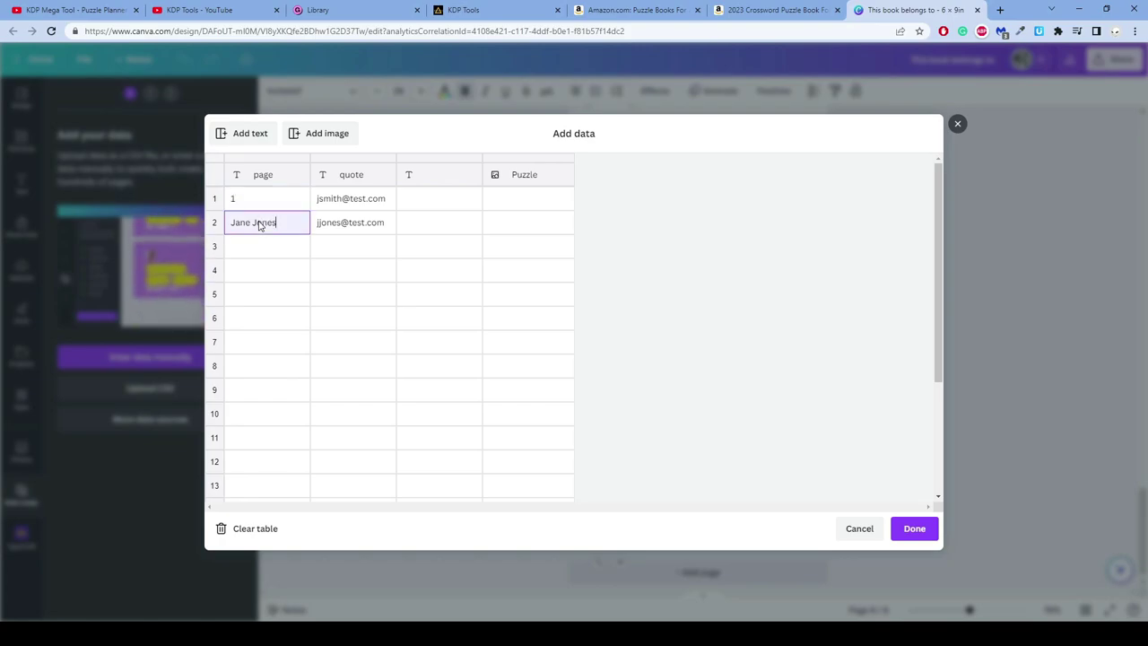
key("ctrl+a")
type("2")
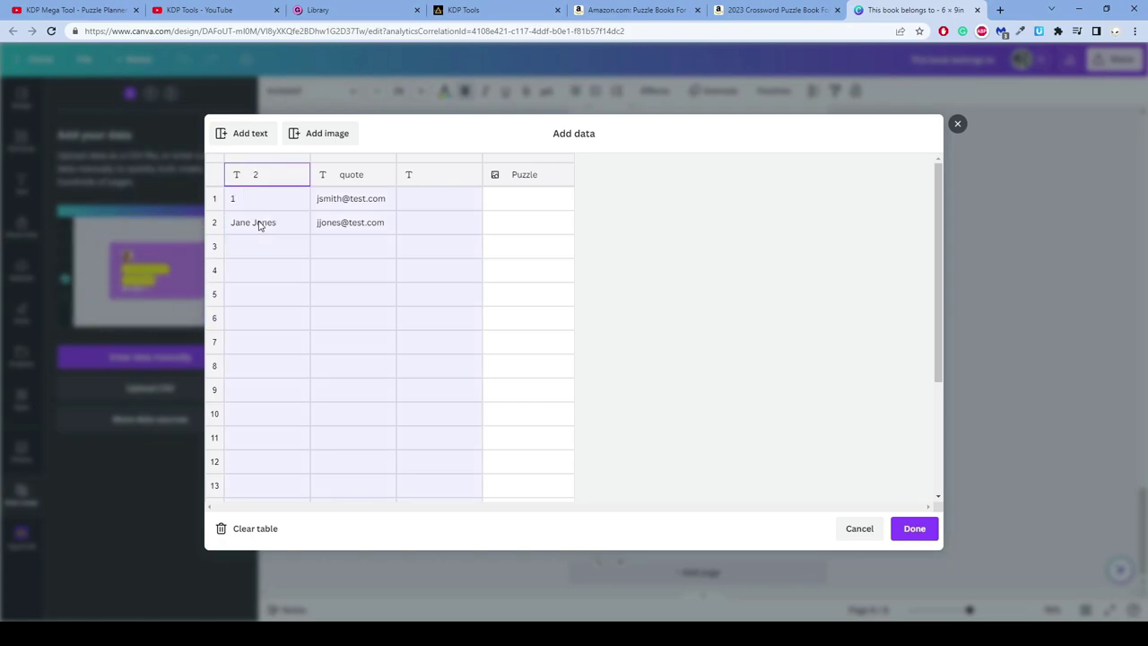
type("age")
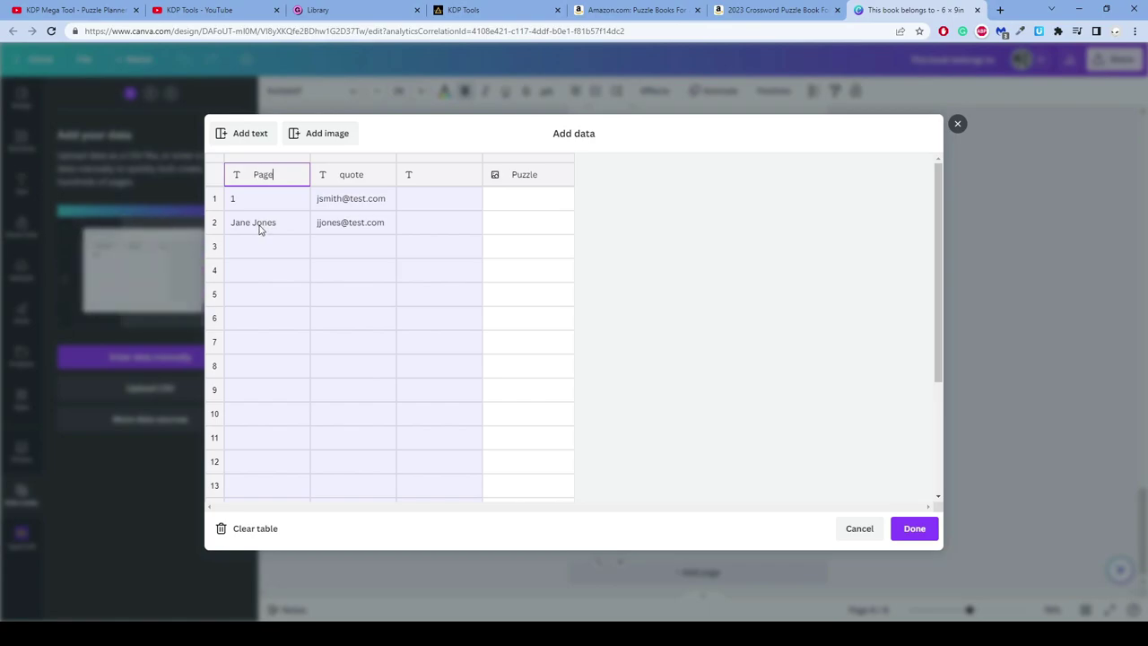
left_click(260, 226)
key("ctrl+a")
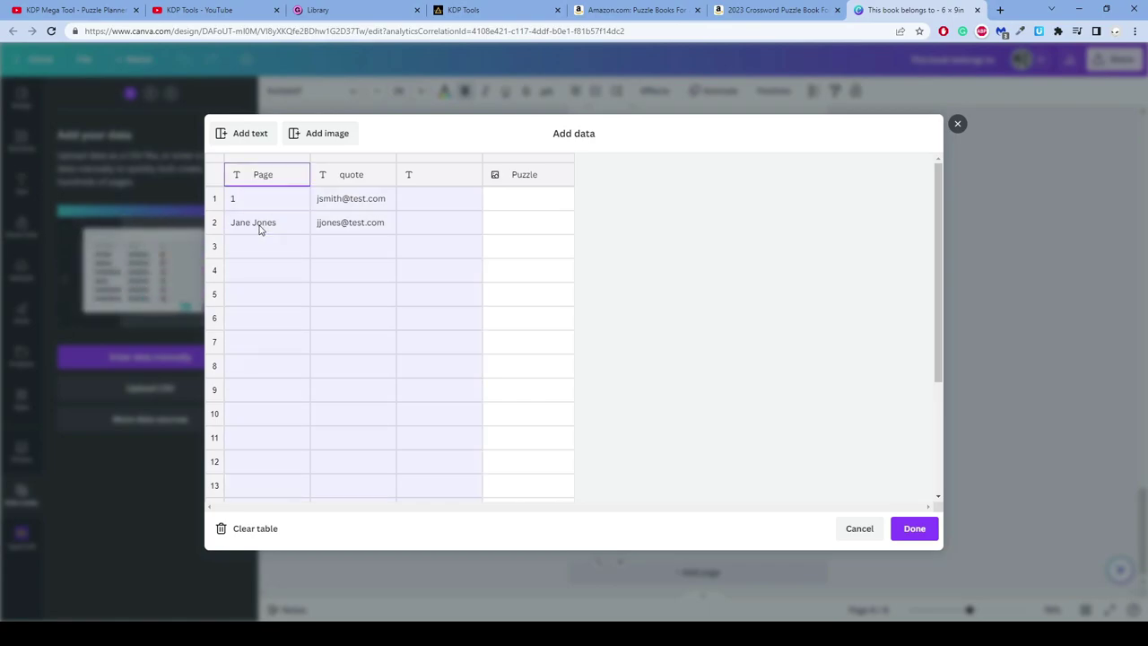
left_click(259, 227)
key("BackSpace")
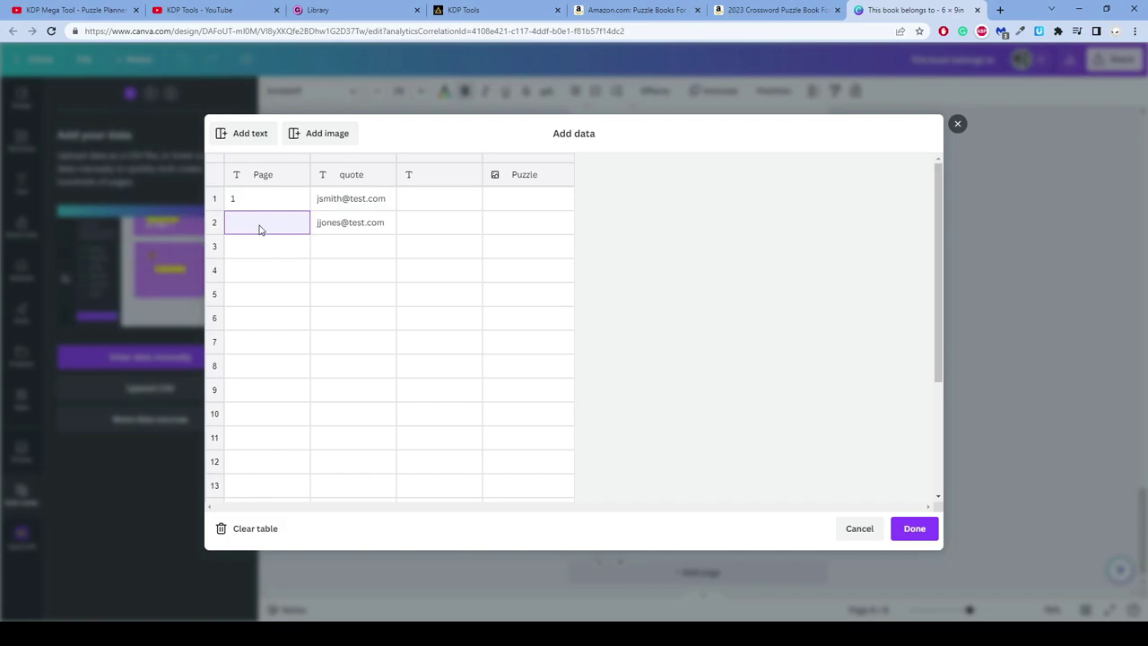
type("2")
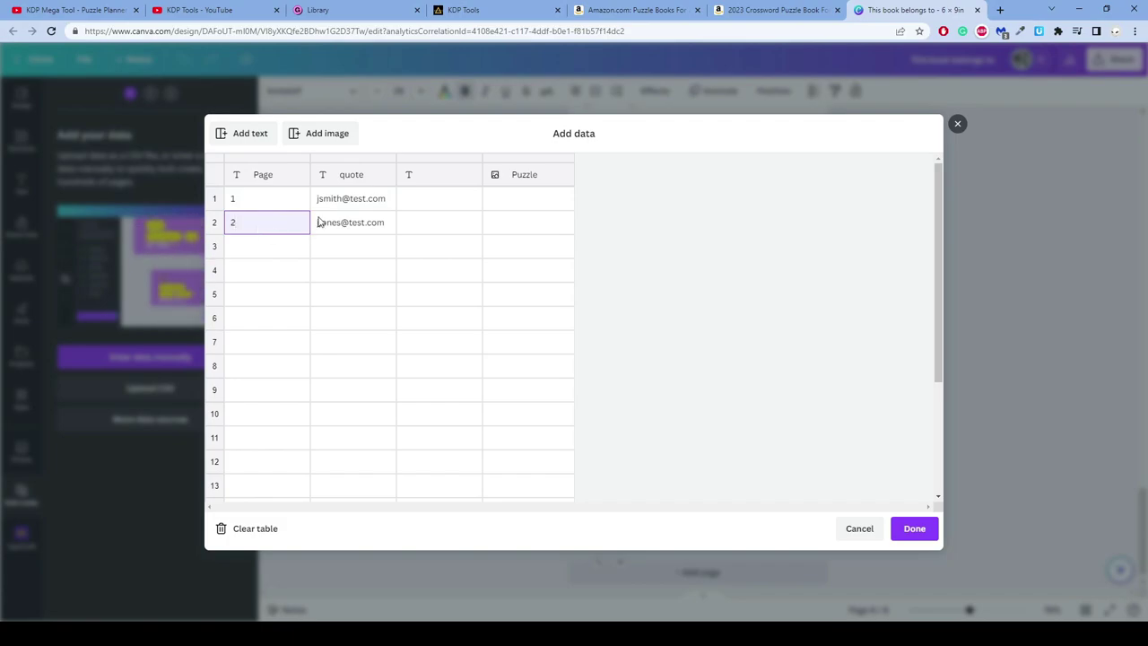
Discard the data table entries and show the uploaded puzzle images.
left_click(346, 206)
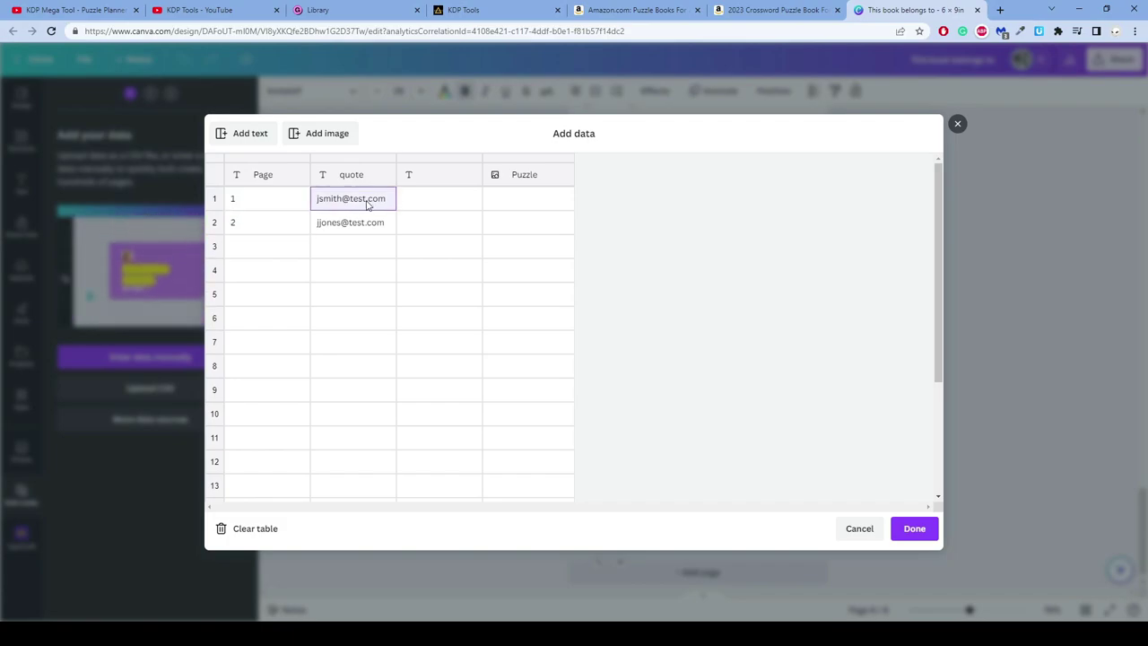
left_click(366, 225)
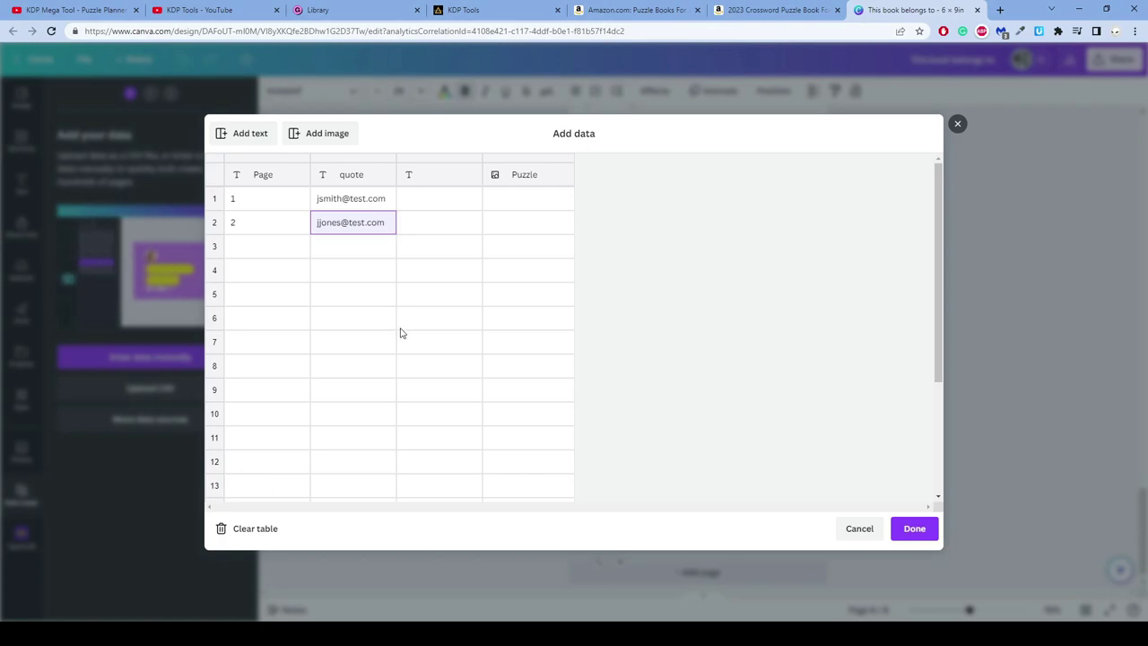
mouse_move(525, 190)
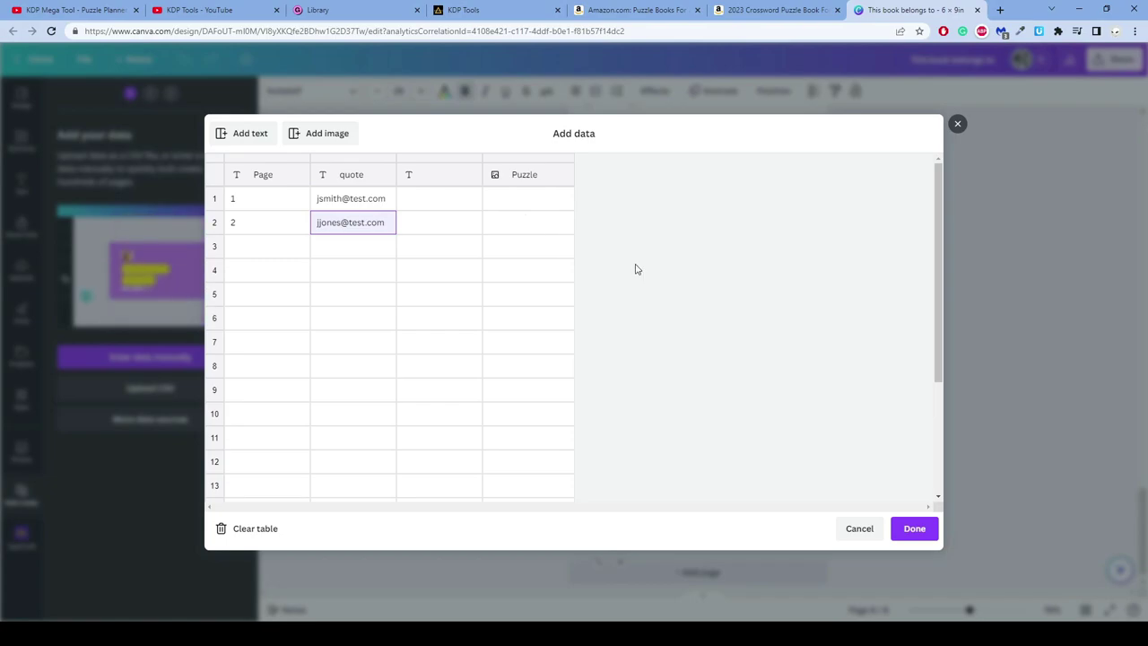
left_click(863, 530)
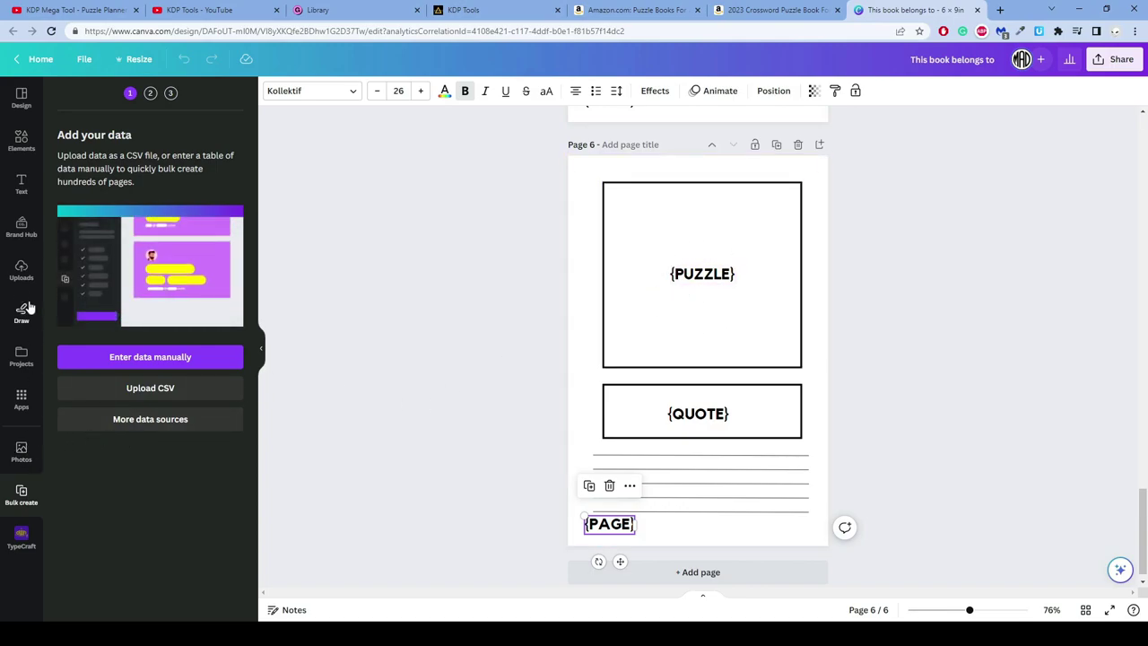
left_click(19, 269)
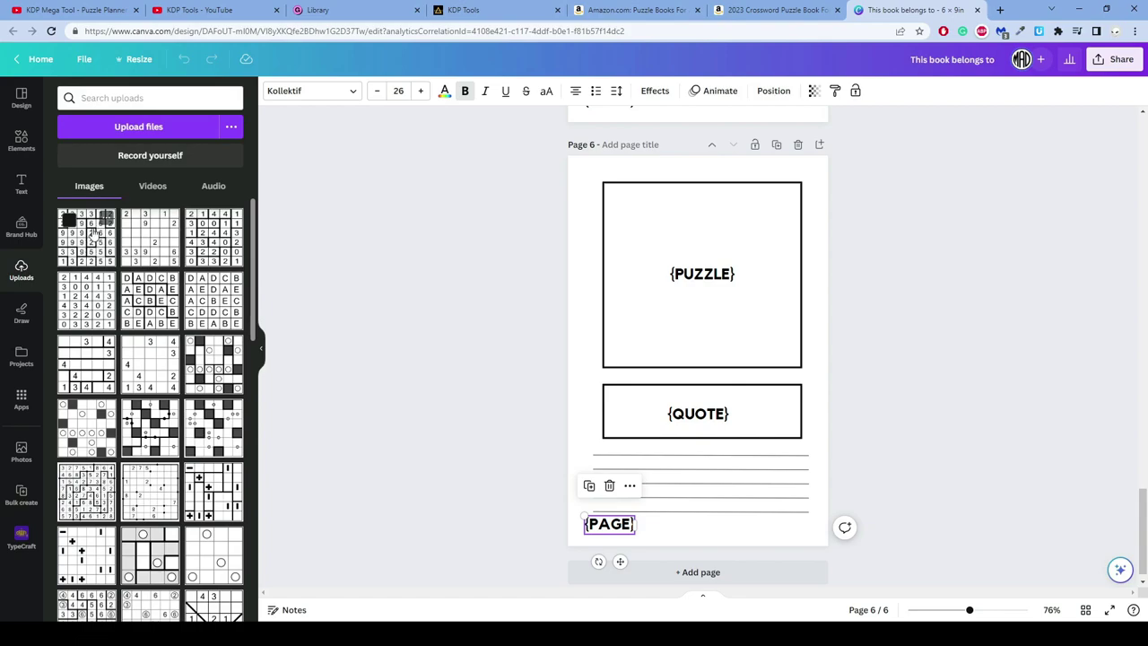
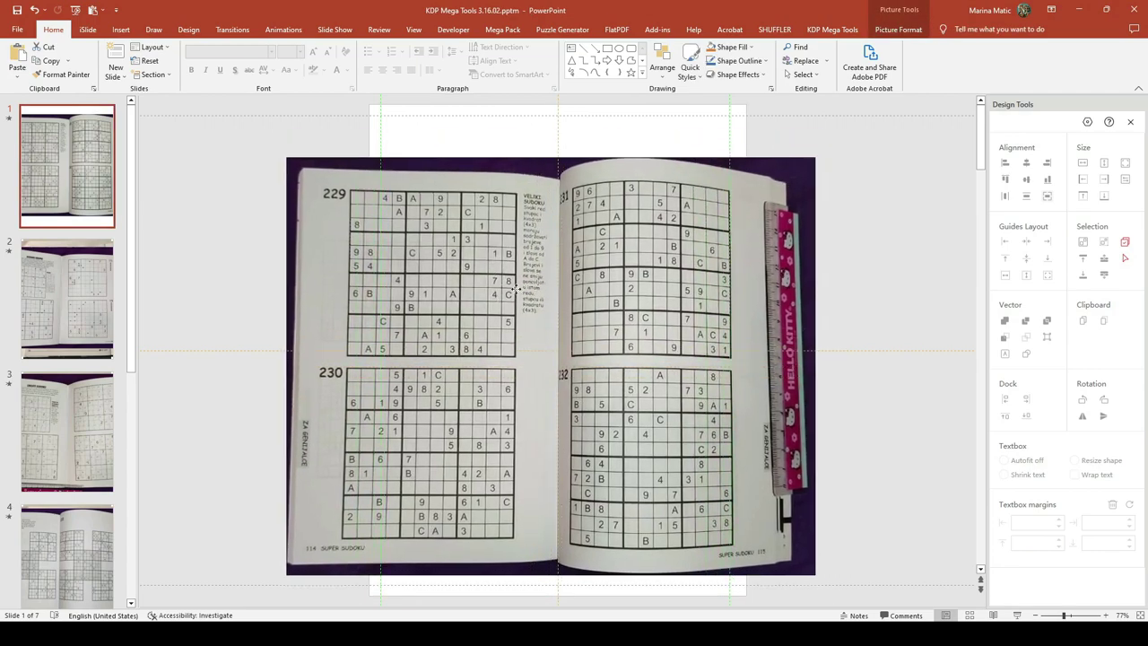
In PowerPoint, look through the photographed sudoku book pages on slides 1 to 5.
left_click(515, 266)
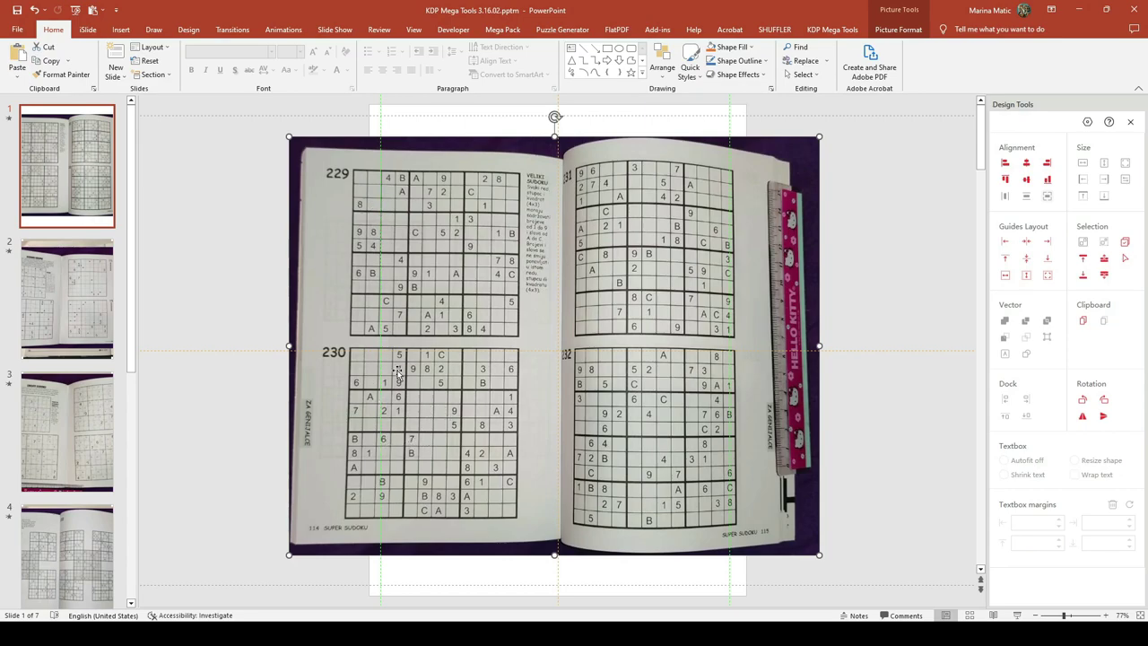
left_click(77, 294)
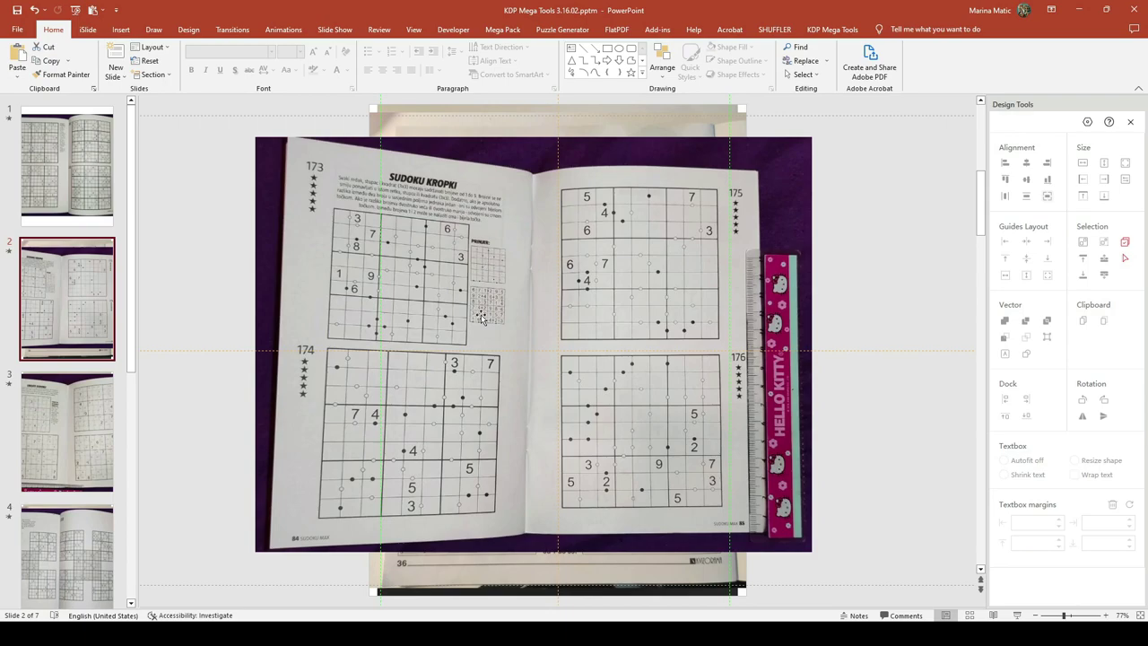
key("Down")
key("Down")
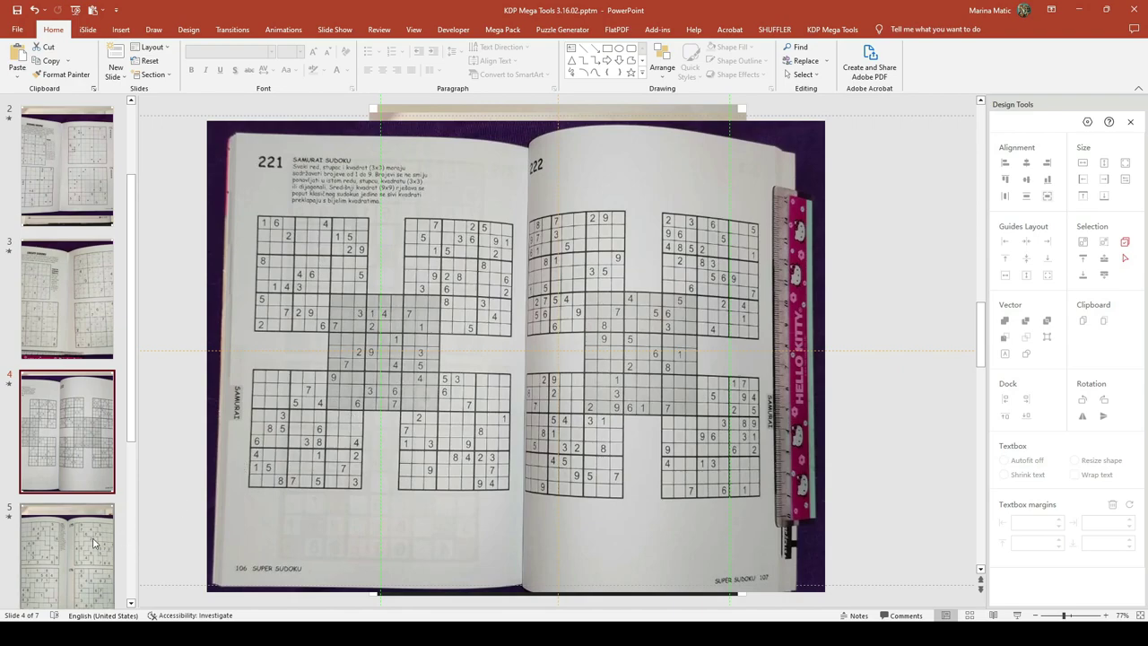
key("Page_Down")
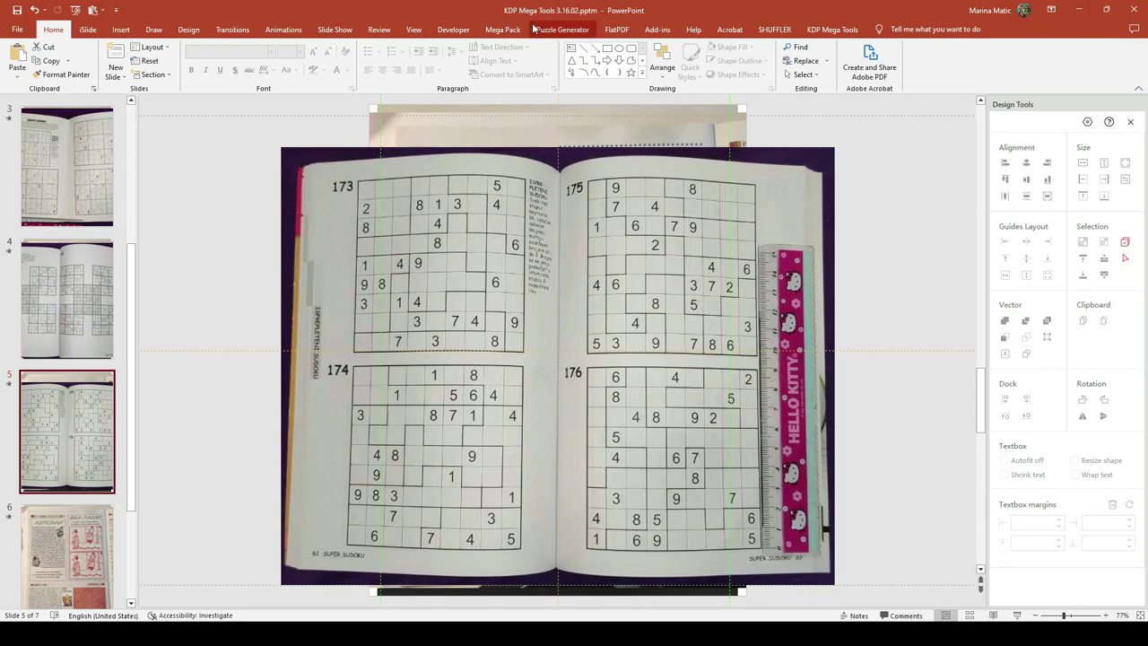
left_click(562, 29)
left_click(609, 70)
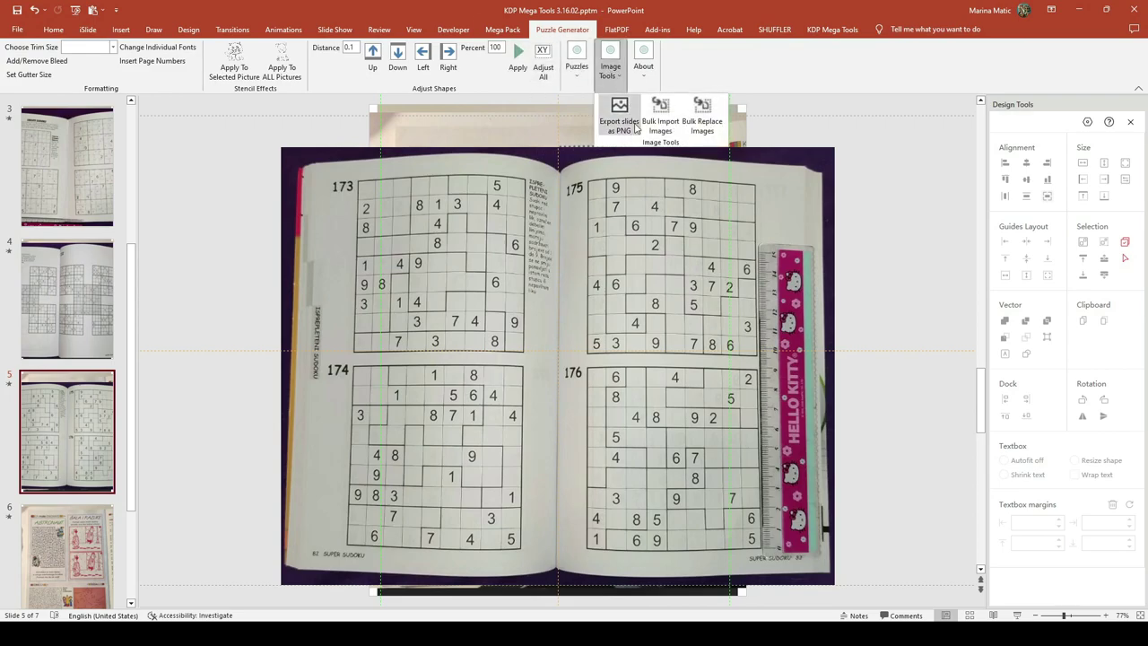
left_click(780, 130)
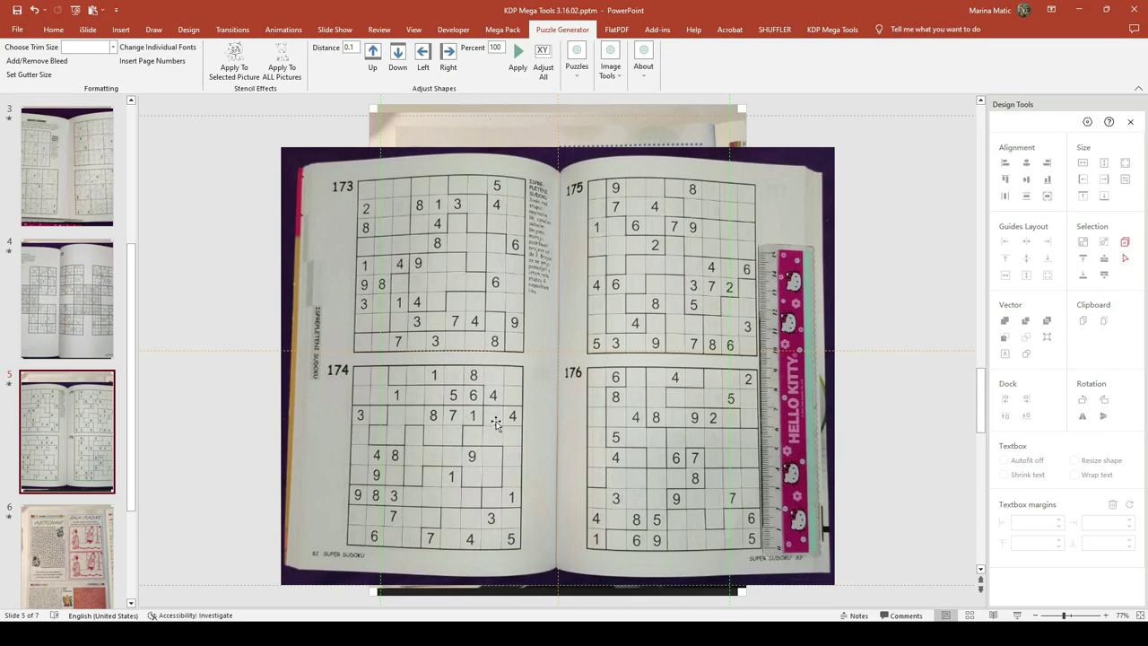
Reposition the puzzle magazine page photo on slide 6 and delete its duplicate.
left_click(81, 533)
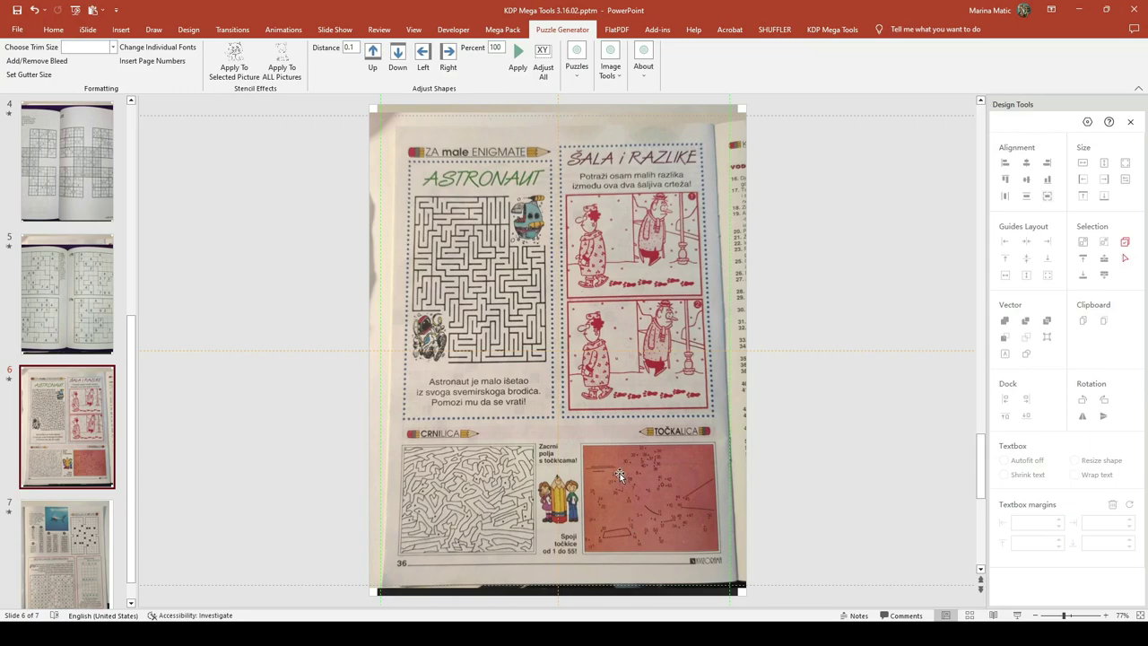
left_click_drag(556, 240, 557, 244)
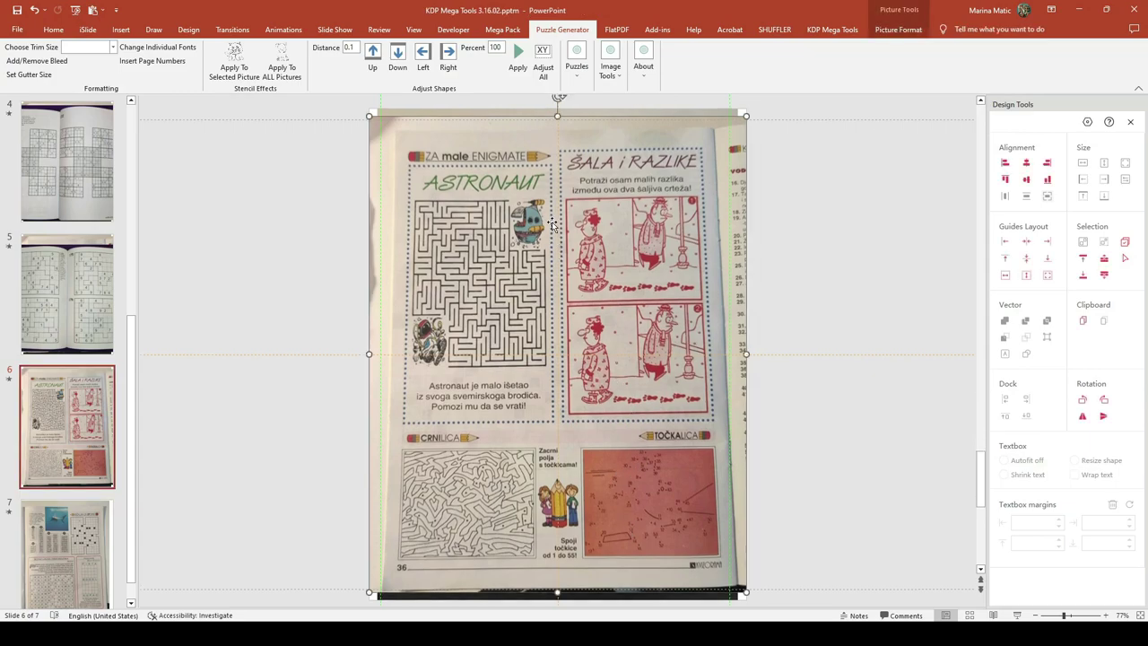
mouse_move(454, 213)
left_mouse_down()
mouse_move(622, 246)
mouse_move(465, 219)
mouse_move(463, 234)
mouse_move(446, 192)
left_mouse_up()
left_click(457, 206)
key("Delete")
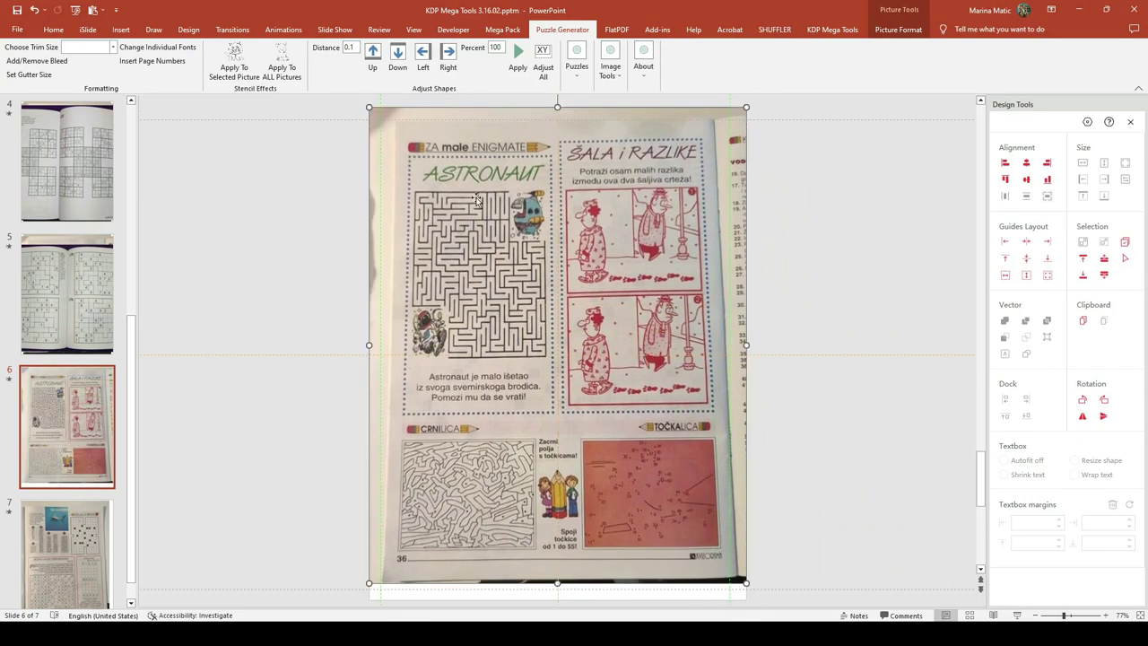
Draw a rectangle about 5.83" high and 3.23" wide over the Astronaut maze puzzle on slide 6.
left_click(126, 33)
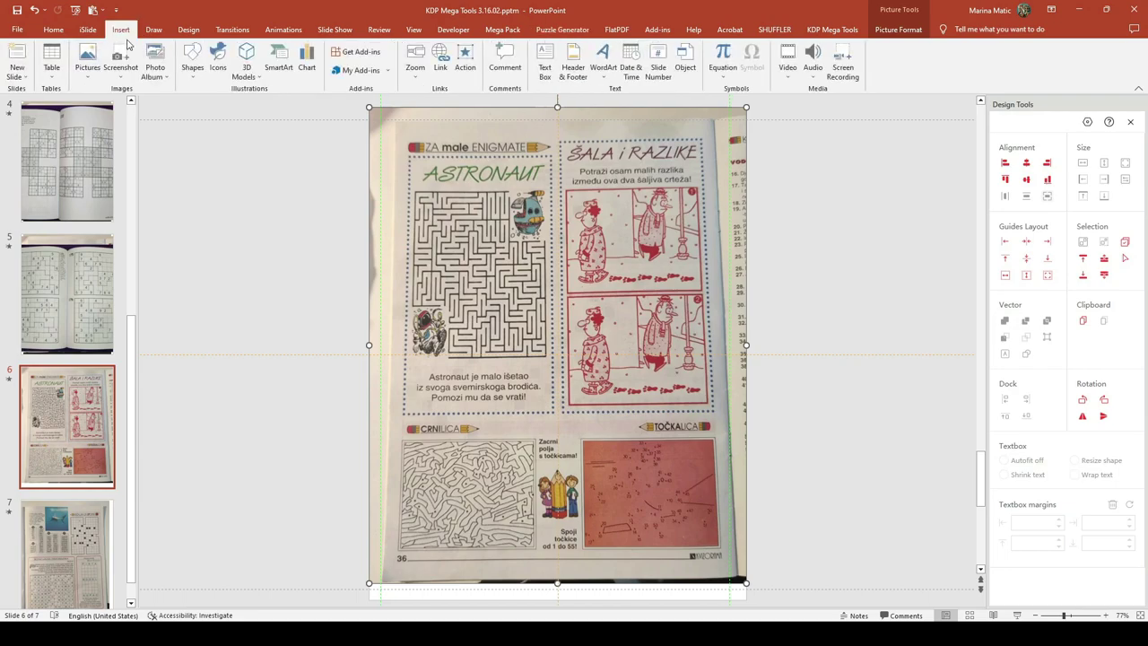
left_click(192, 61)
left_click(224, 108)
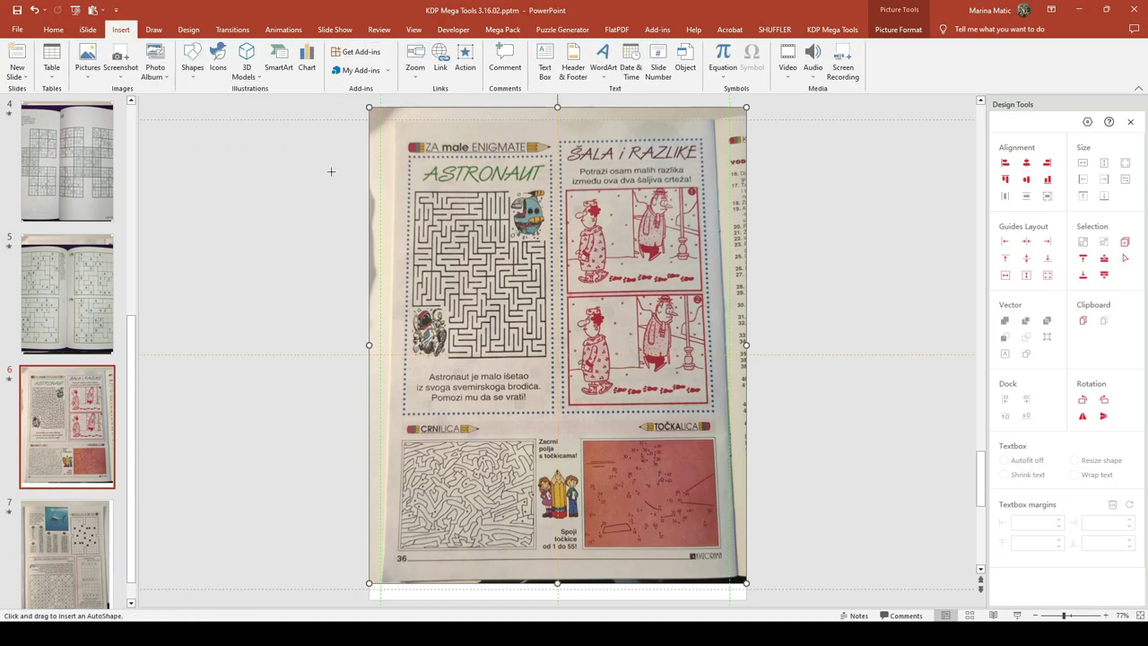
left_click_drag(408, 155, 553, 410)
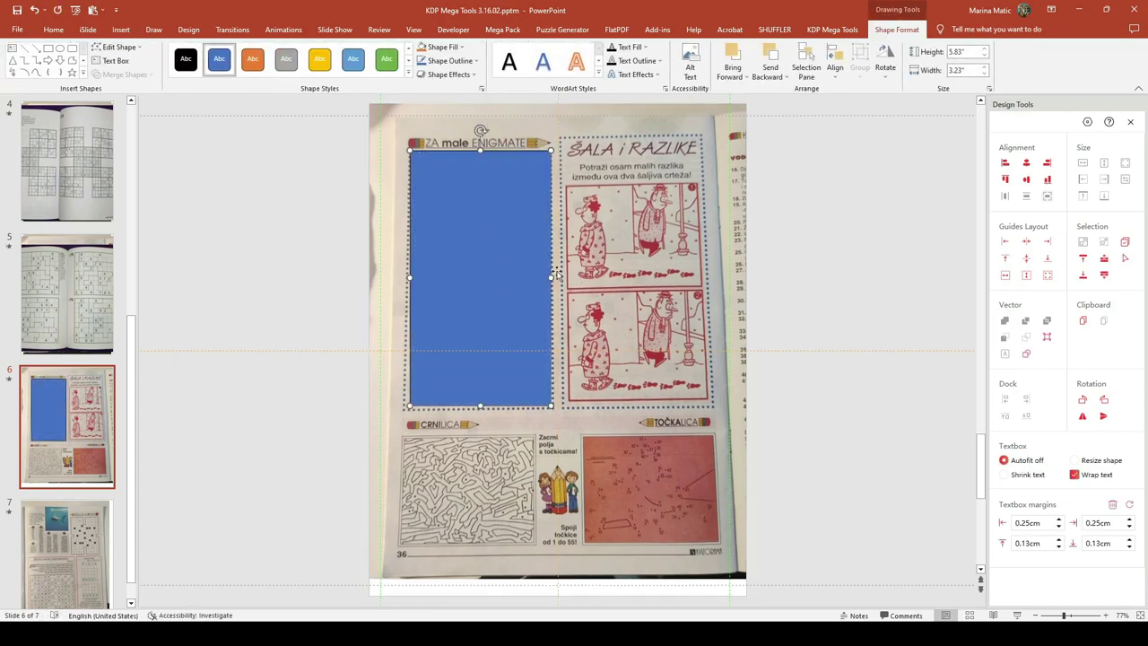
Rename the rectangle covering the maze puzzle as MAZE in the slide's object list.
left_click(1123, 260)
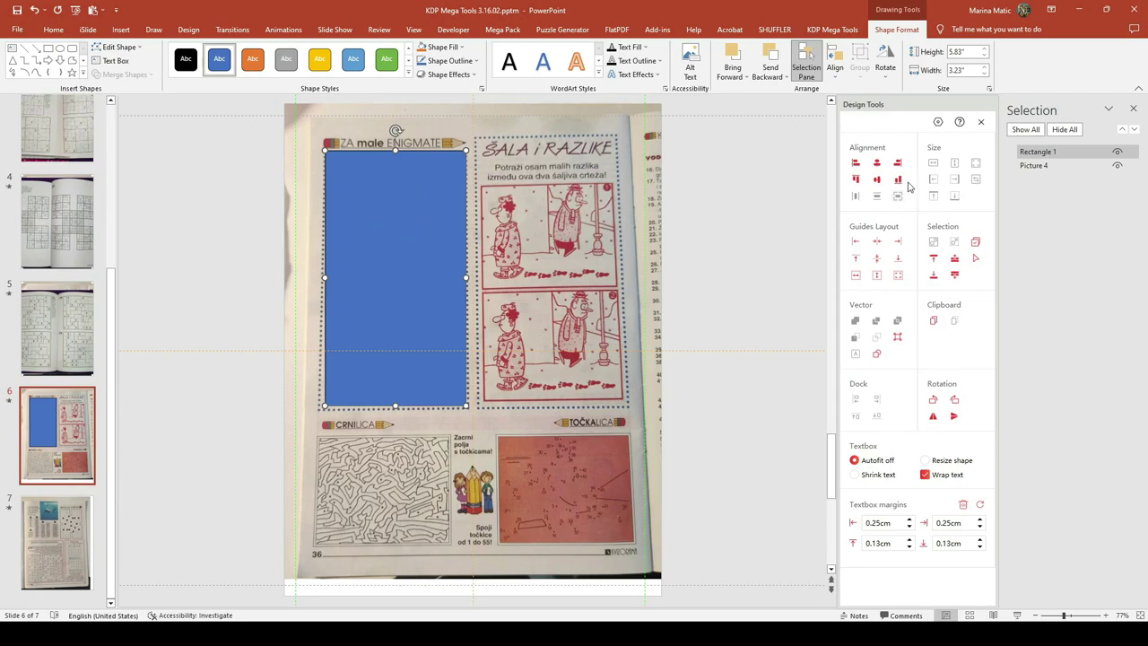
double_click(1041, 152)
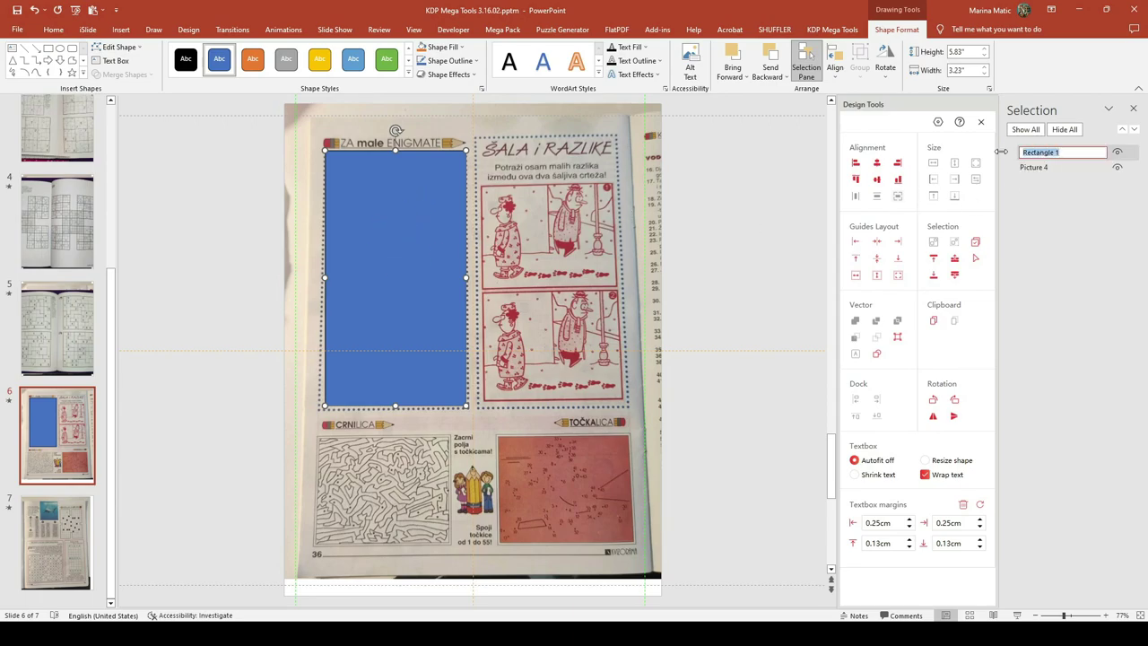
type("MAZR")
key("BackSpace")
type("E")
key("Caps_Lock")
left_click(789, 207)
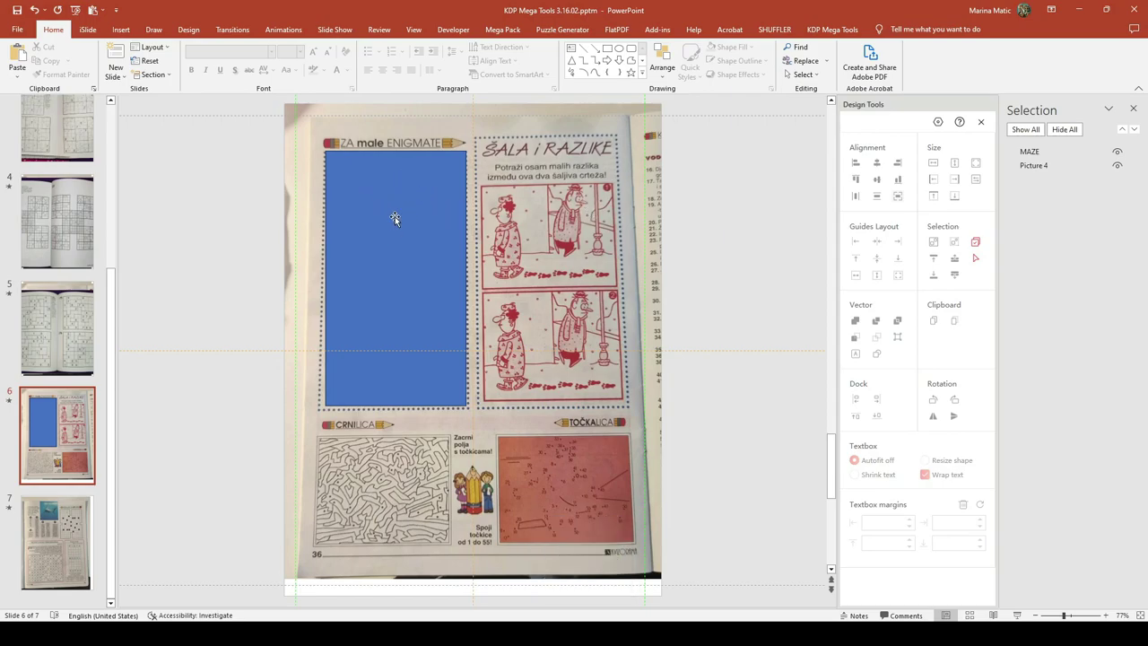
Move the MAZE rectangle slightly down on the page photo.
left_click(385, 184)
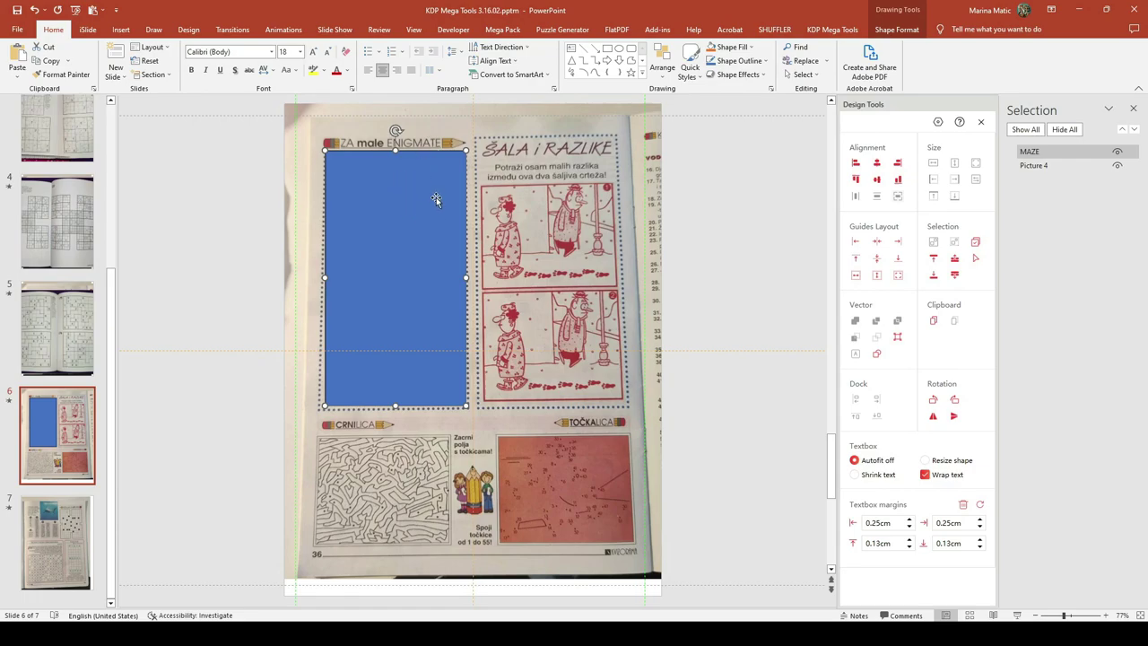
mouse_move(381, 216)
left_mouse_down()
mouse_move(397, 239)
mouse_move(379, 219)
left_mouse_up()
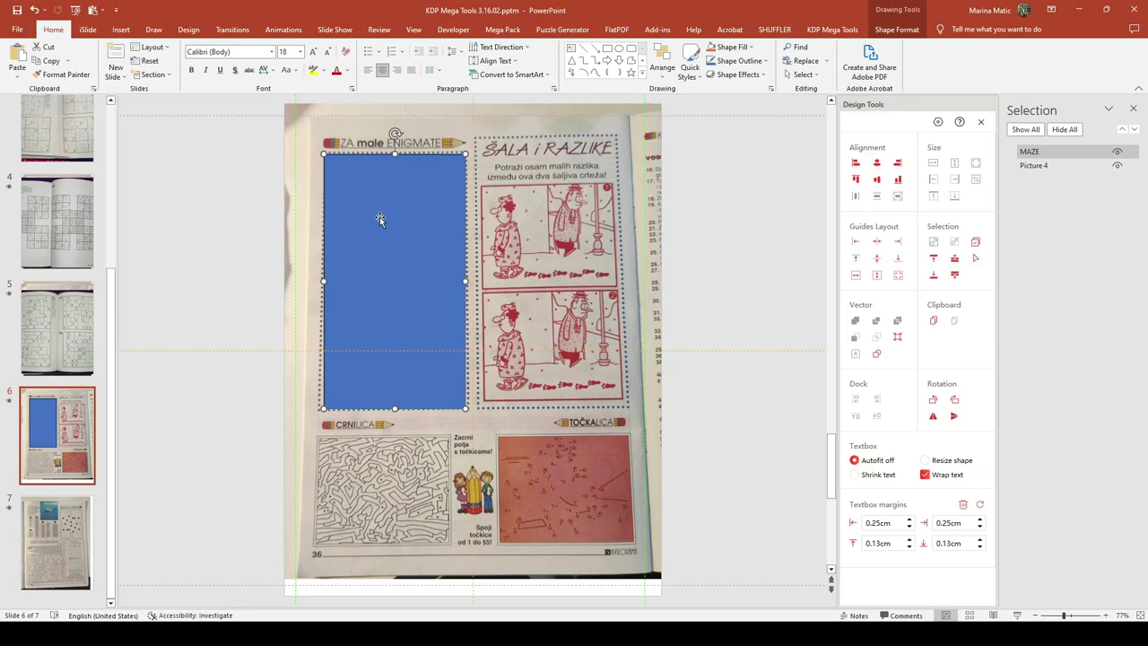
left_click_drag(390, 216, 395, 221)
Draw a rectangle about 2.28" high and 3.15" wide over the upper spot-the-difference cartoon on slide 6.
left_click(120, 29)
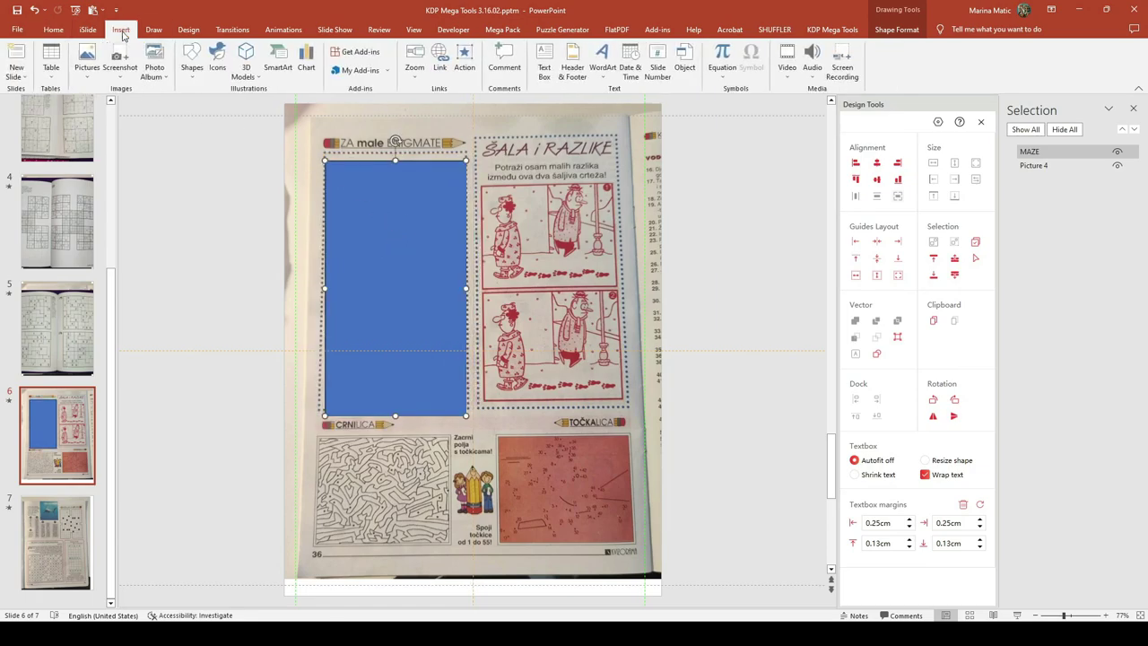
left_click(193, 63)
left_click(224, 103)
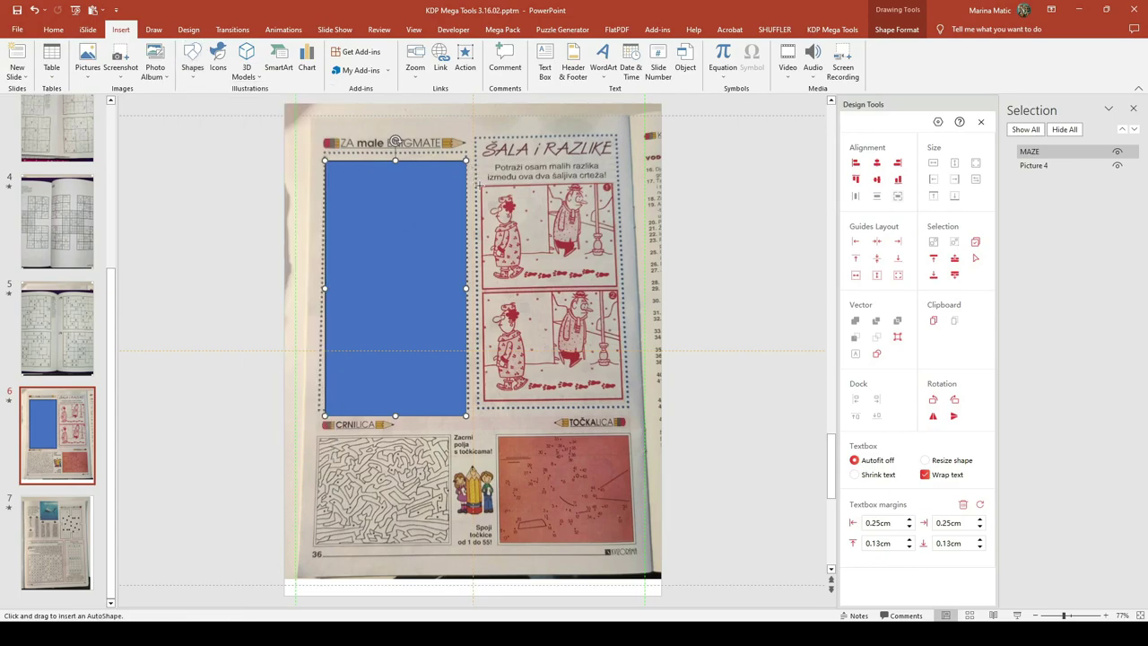
left_click_drag(479, 184, 617, 286)
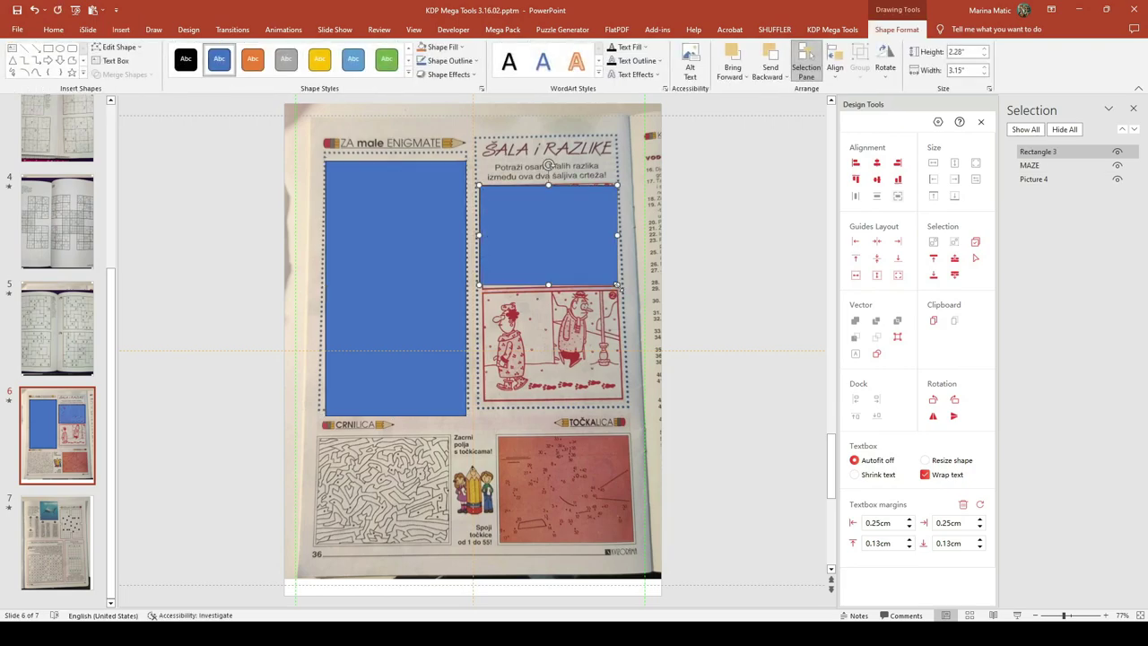
Rename the rectangle over the upper spot-the-difference cartoon as FIND and place a duplicate of it over the lower cartoon.
double_click(1028, 152)
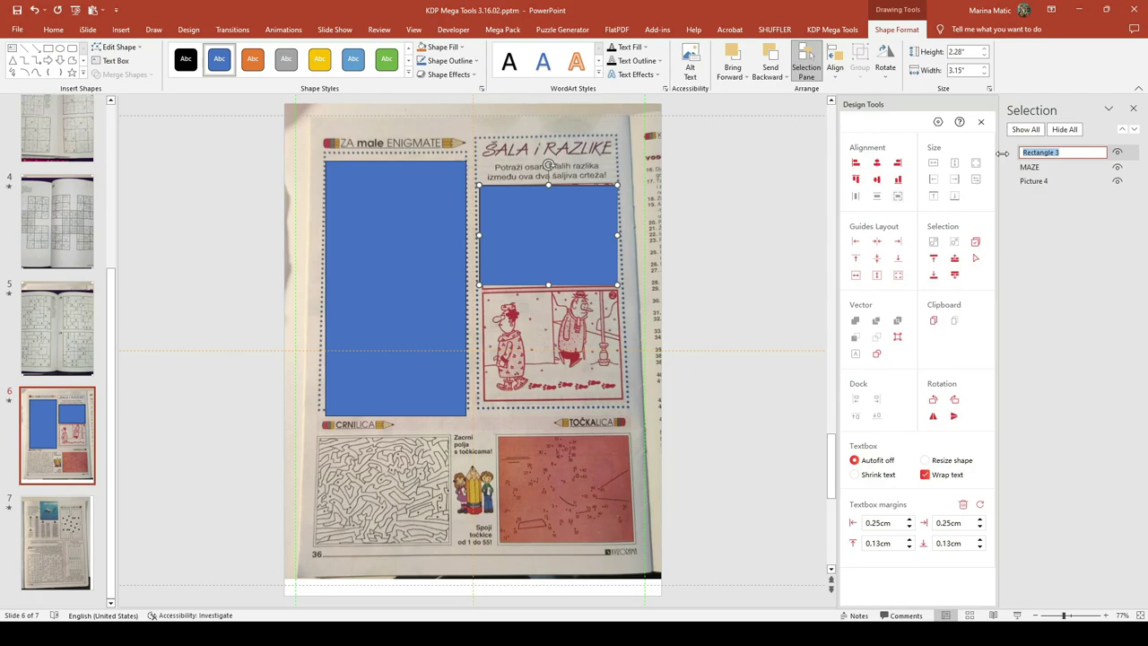
type("fIND")
left_click(589, 208)
key("ctrl+d")
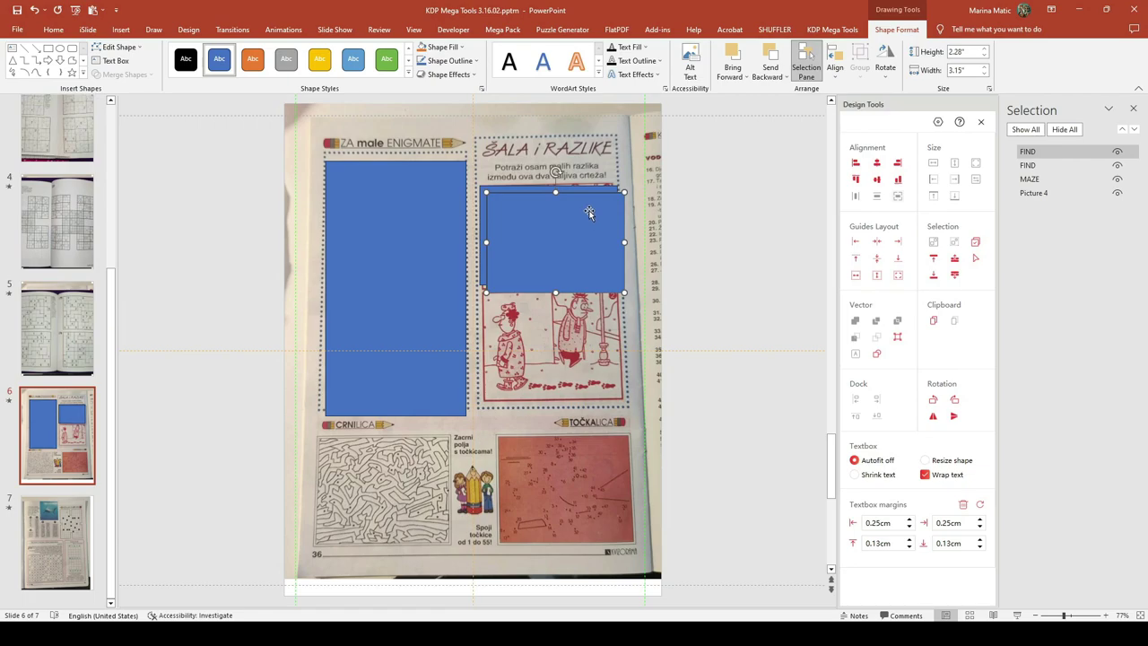
left_click_drag(592, 210, 581, 314)
Rename the duplicated rectangle over the lower cartoon as DIFFERENCES in the slide's object list.
left_click(1029, 152)
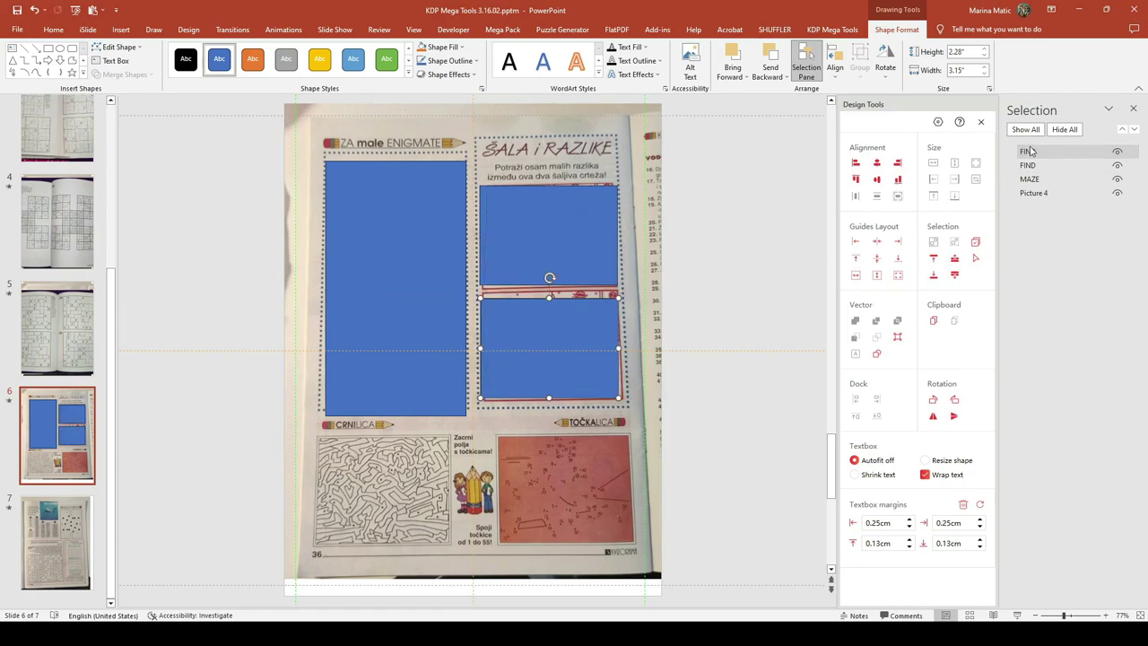
double_click(1029, 152)
type("DIFF")
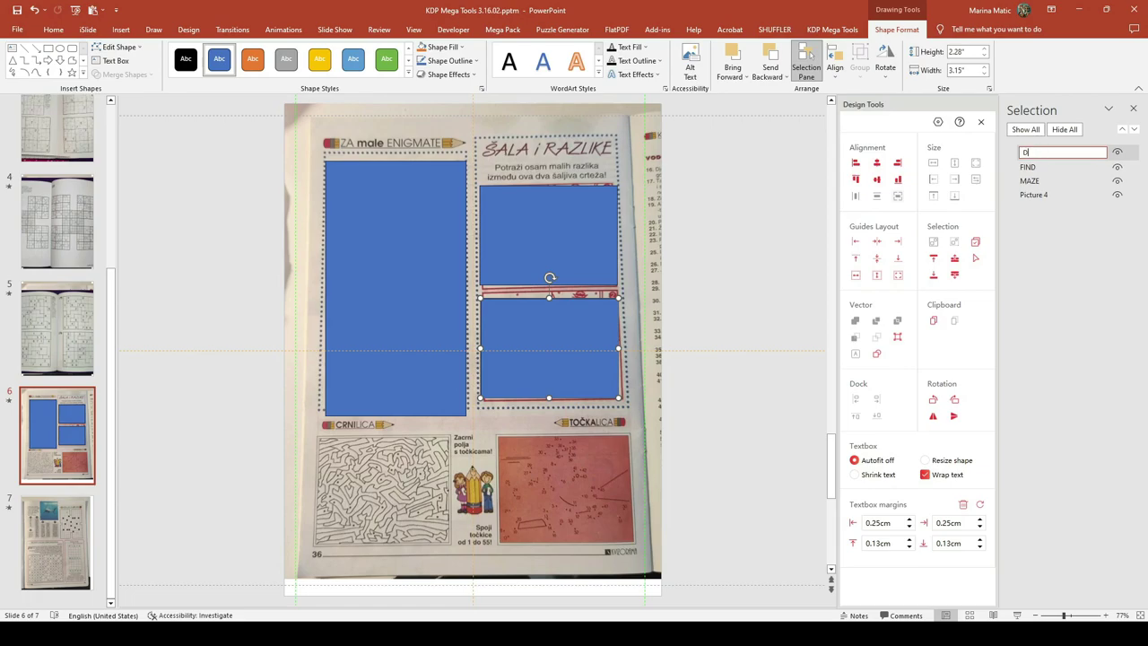
type("ERENCES")
left_click(674, 295)
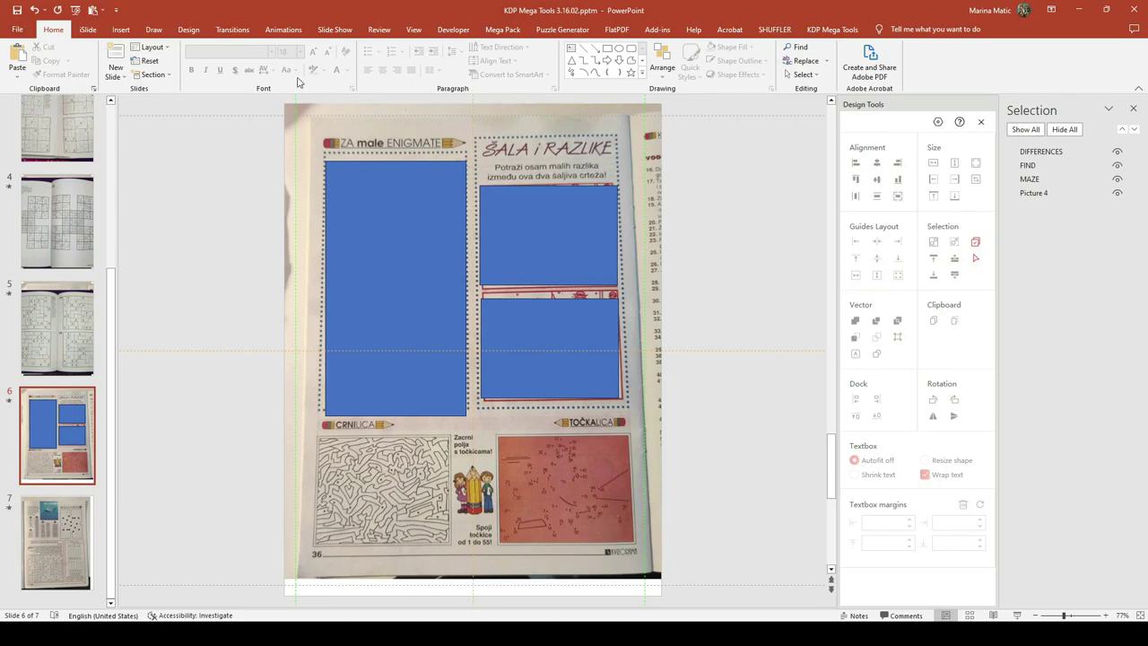
Draw a rectangle about 2.52" high and 3.07" wide over the CRNILICA puzzle on slide 6.
left_click(120, 28)
left_click(199, 72)
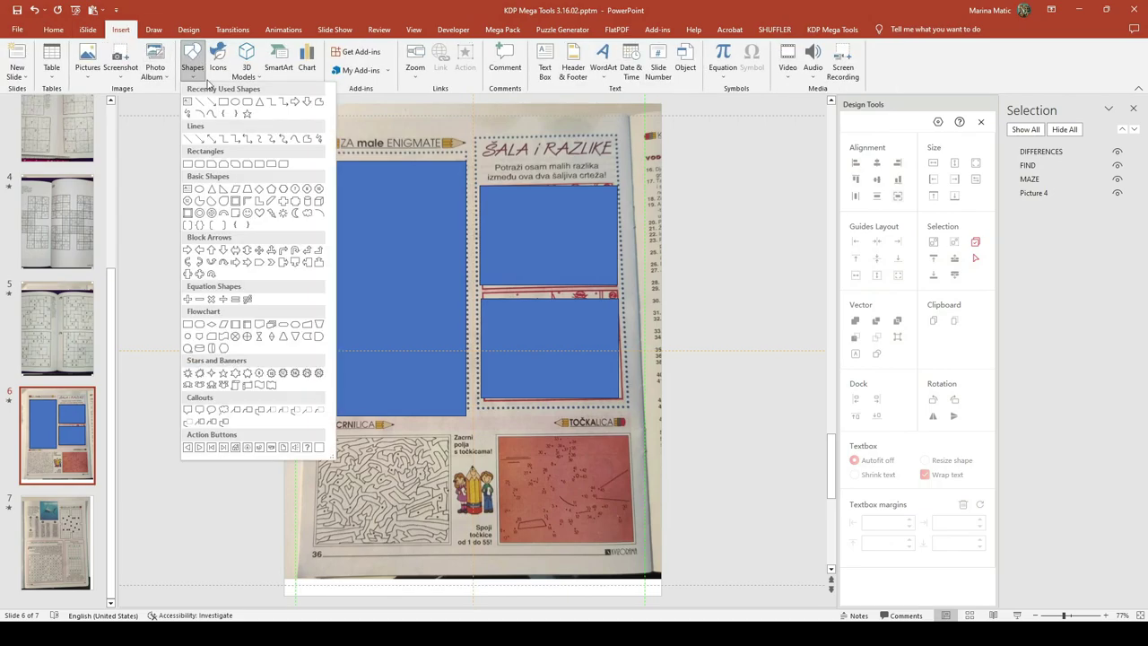
left_click(223, 102)
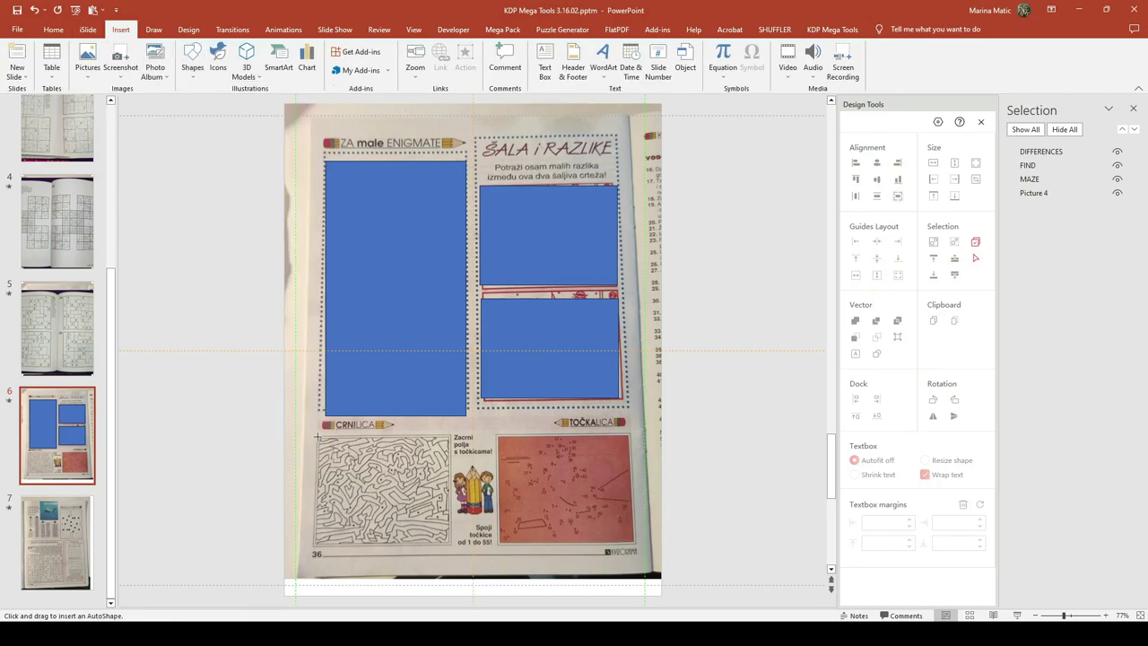
mouse_move(317, 437)
left_mouse_down()
mouse_move(373, 495)
mouse_move(449, 542)
left_mouse_up()
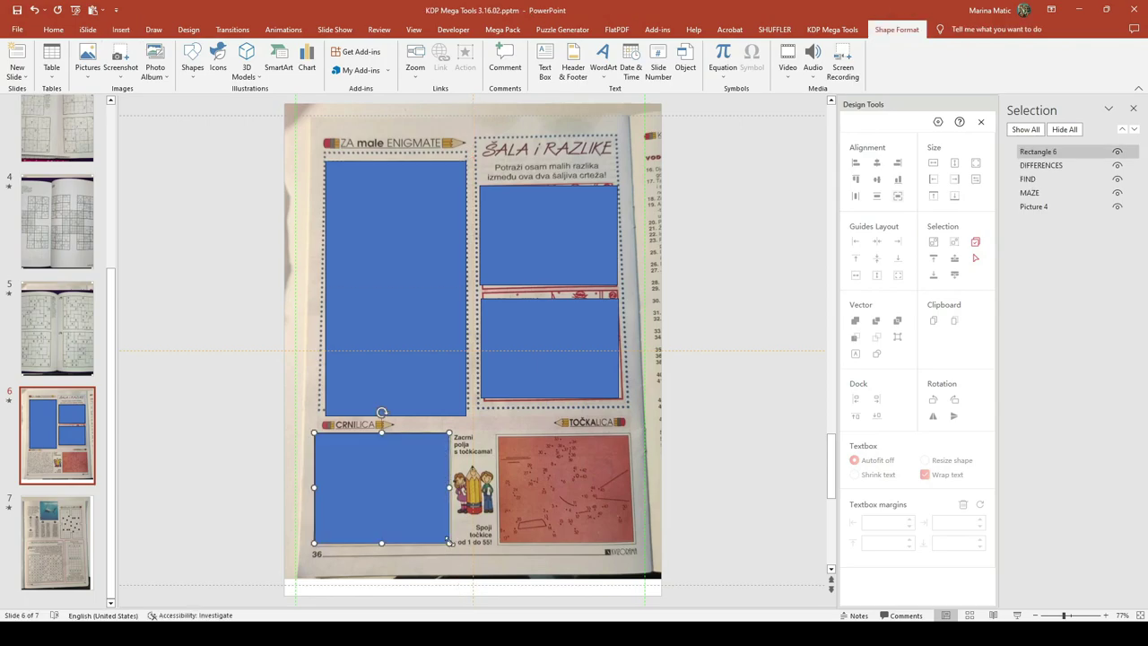
Rename the rectangle covering the CRNILICA puzzle as DOTTODOT.
left_click(1045, 153)
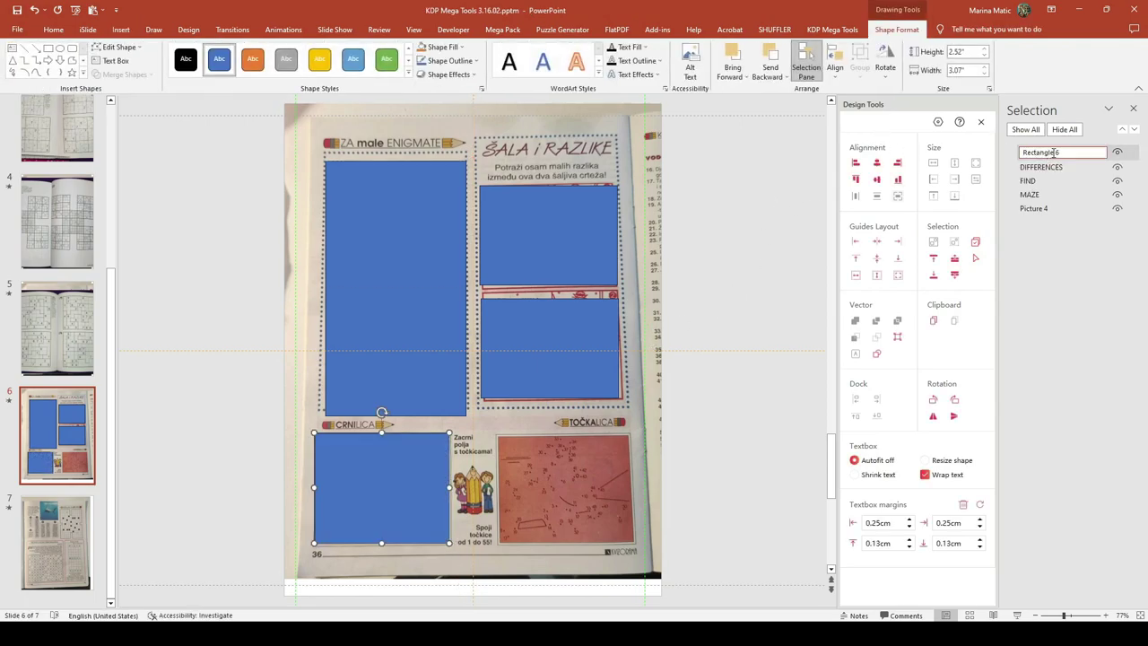
type("DT")
type("TTODOT")
Draw a rectangle about 2.52" high and 3.15" wide over the red TOČKALICA puzzle on slide 6.
left_click(121, 30)
left_click(202, 79)
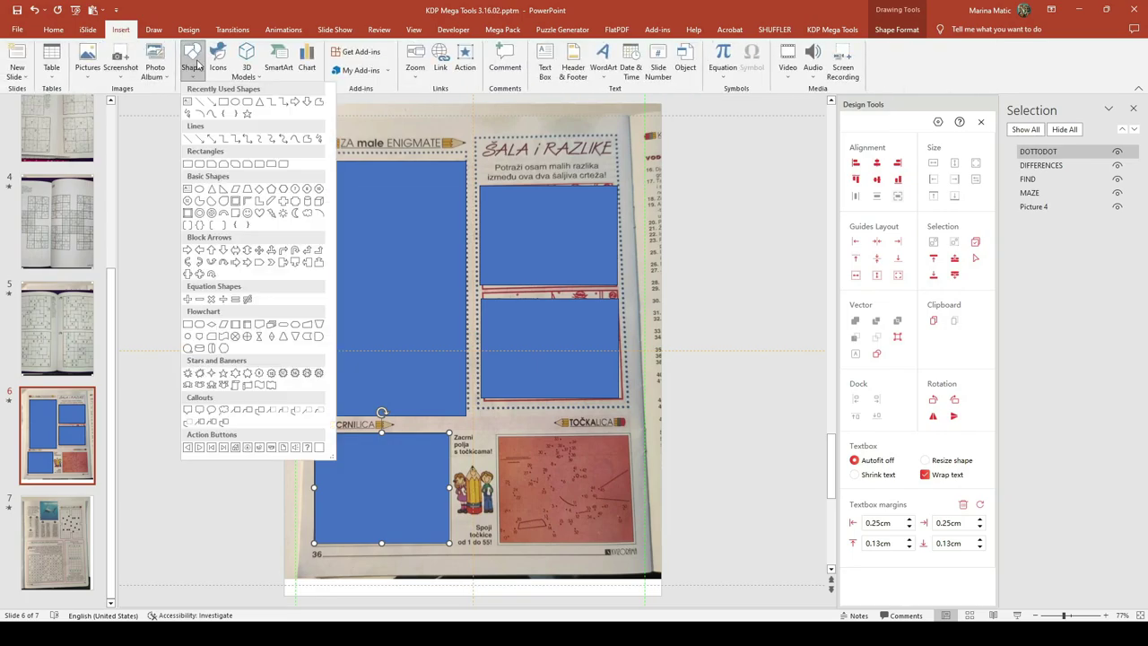
left_click(223, 108)
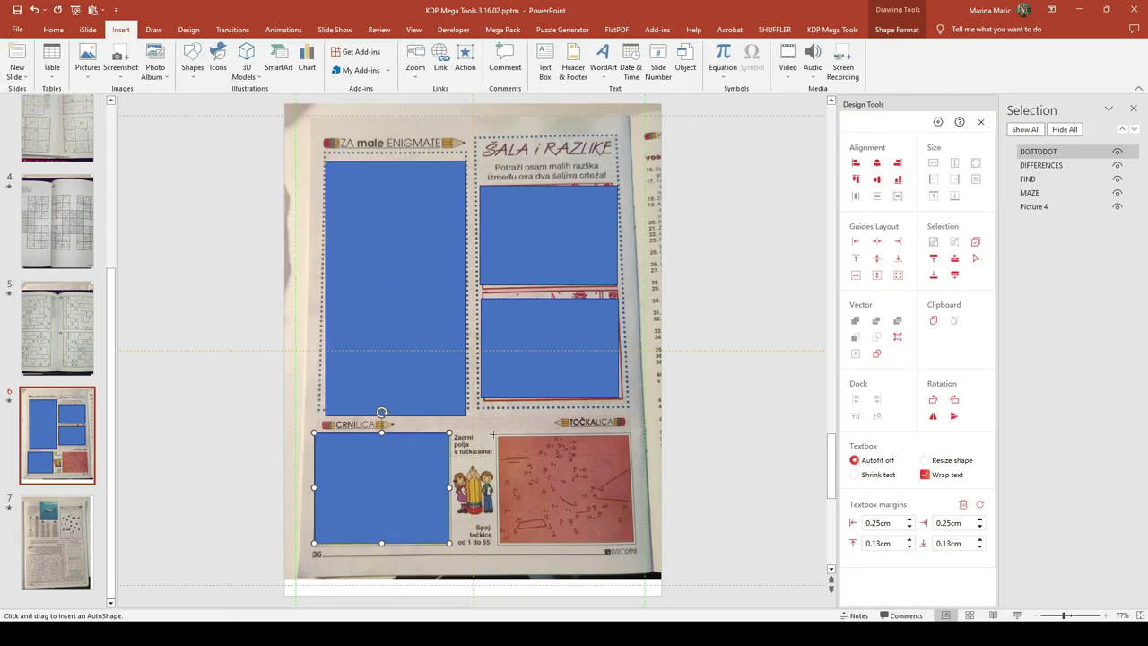
left_click_drag(493, 435, 635, 543)
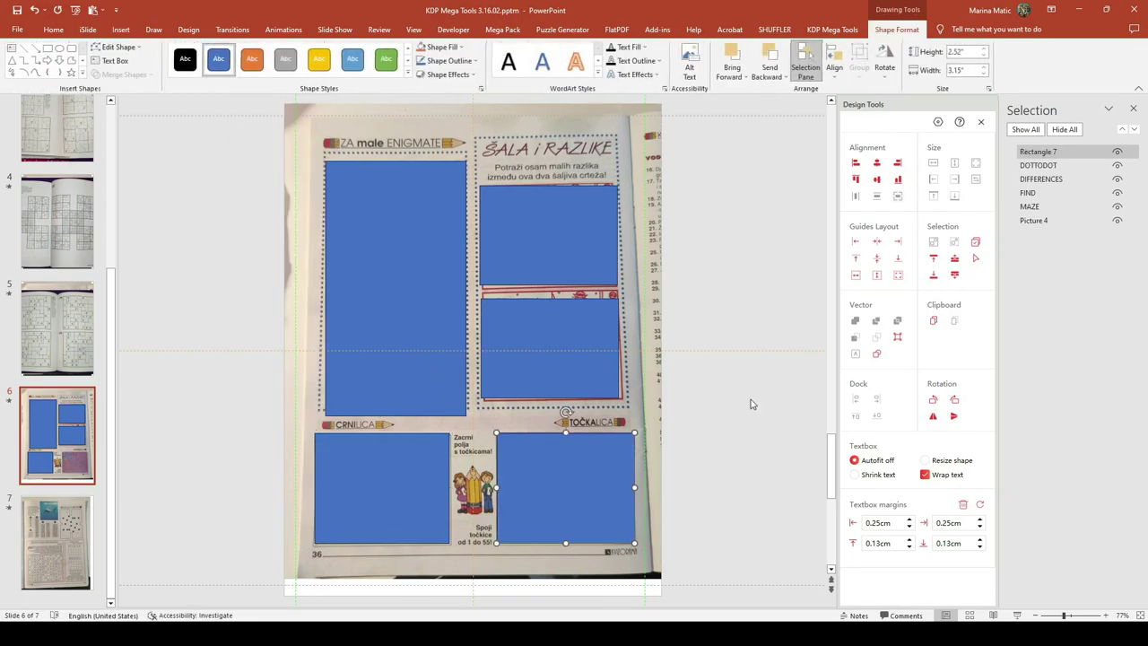
Rename the rectangle covering the TOČKALICA puzzle as BLACKOUT.
double_click(1037, 151)
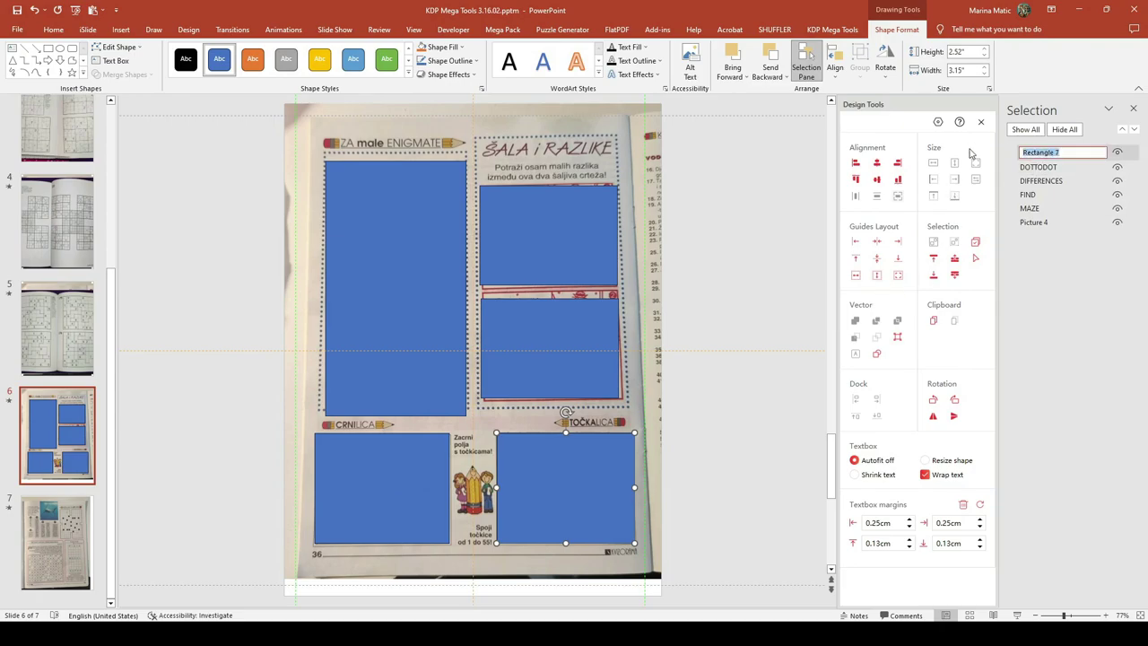
type("BLACKOUT")
left_click(783, 191)
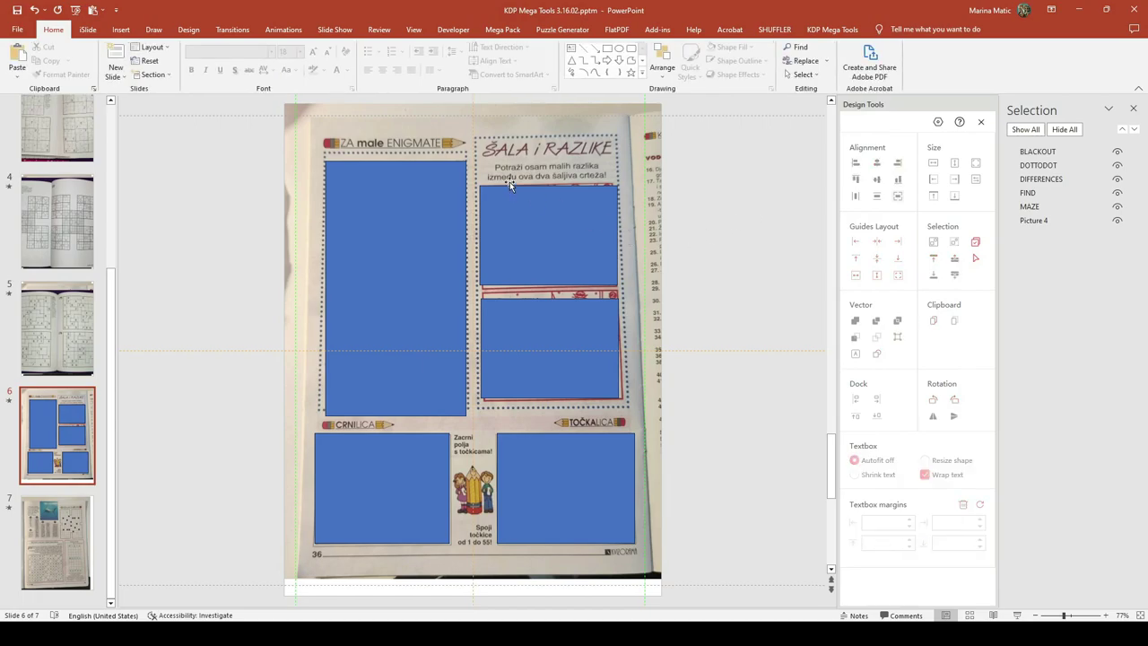
Draw a title rectangle about 0.47" high and 3.23" wide over the ZA male ENIGMATE heading above the MAZE rectangle.
left_click(120, 29)
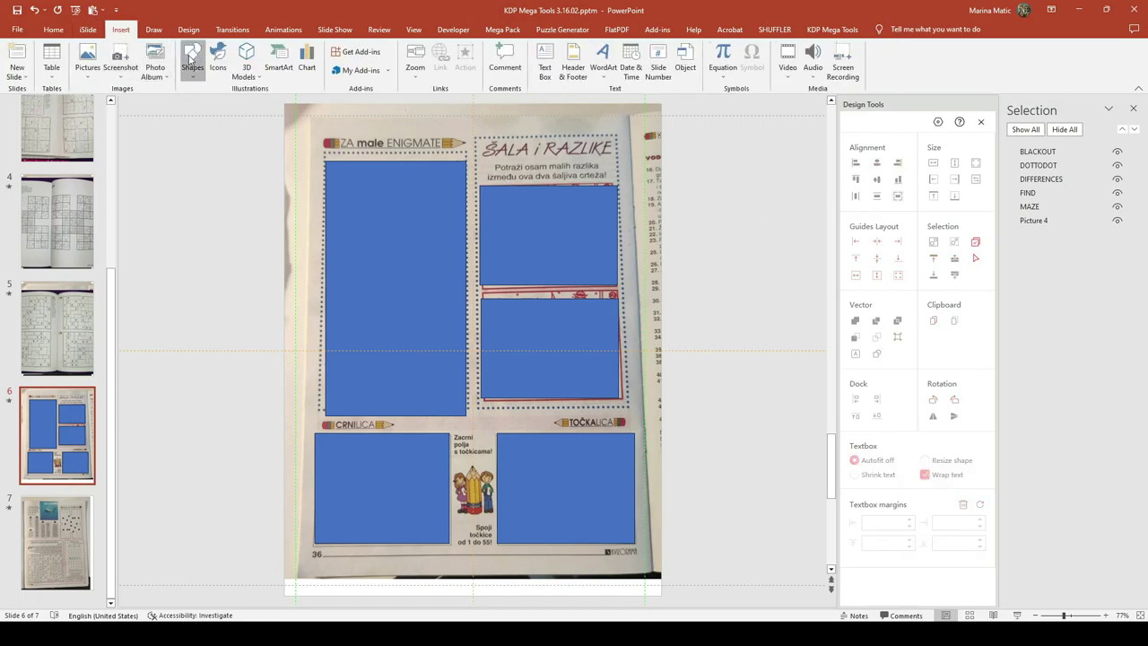
left_click(193, 61)
left_click(221, 102)
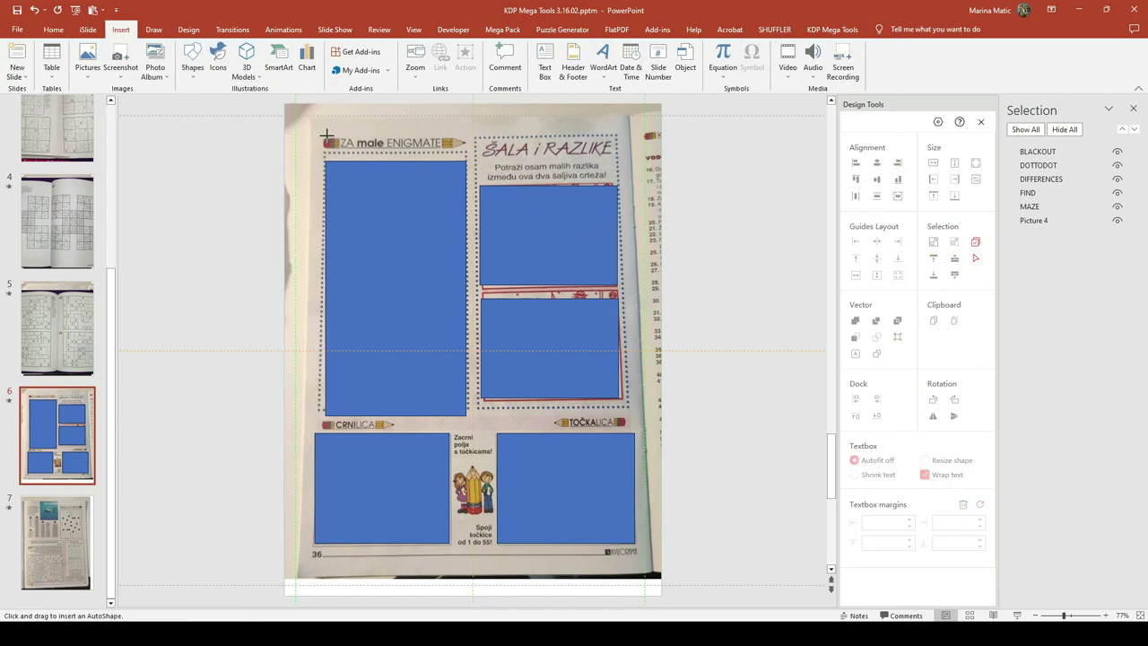
left_click_drag(326, 135, 466, 158)
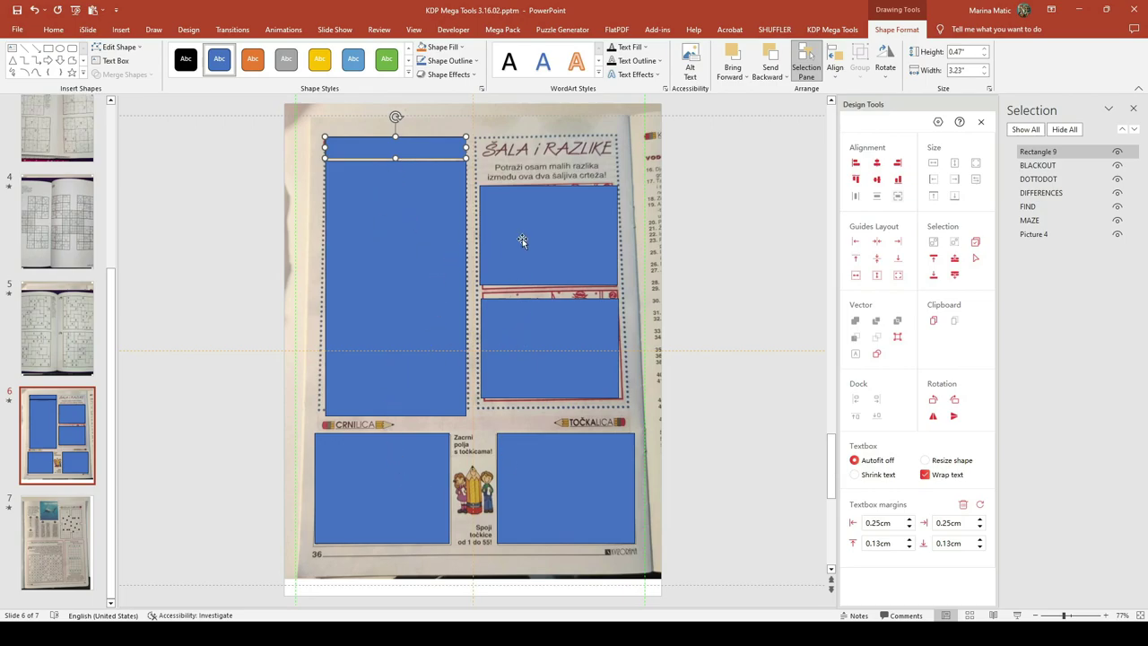
Duplicate the title rectangle three times and spread the four title rectangles apart on and beside the page.
left_click_drag(430, 153, 416, 134)
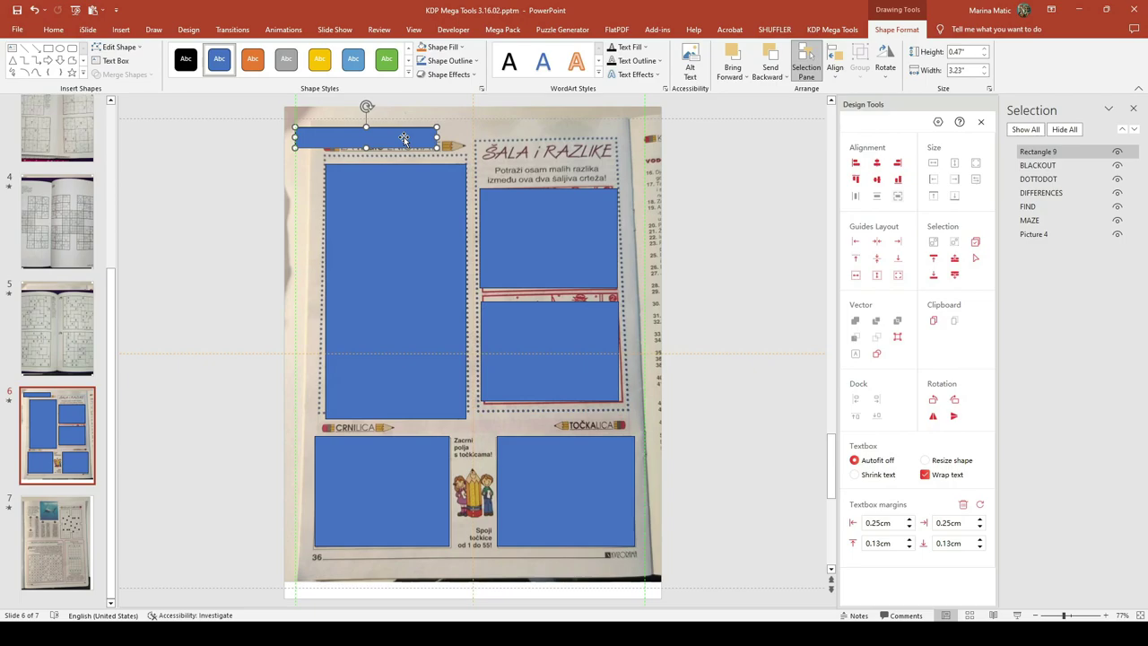
left_click_drag(403, 139, 457, 247)
key("ctrl+d")
key("ctrl+d")
key("ctrl+d")
left_click_drag(406, 166, 390, 243)
left_click_drag(380, 148, 249, 301)
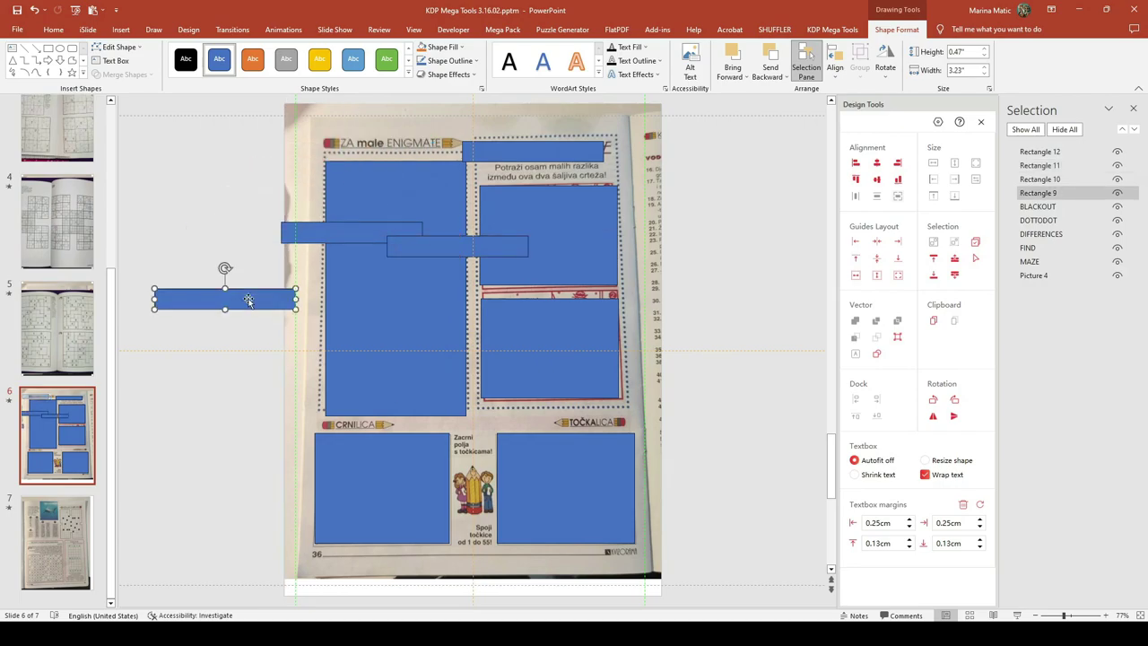
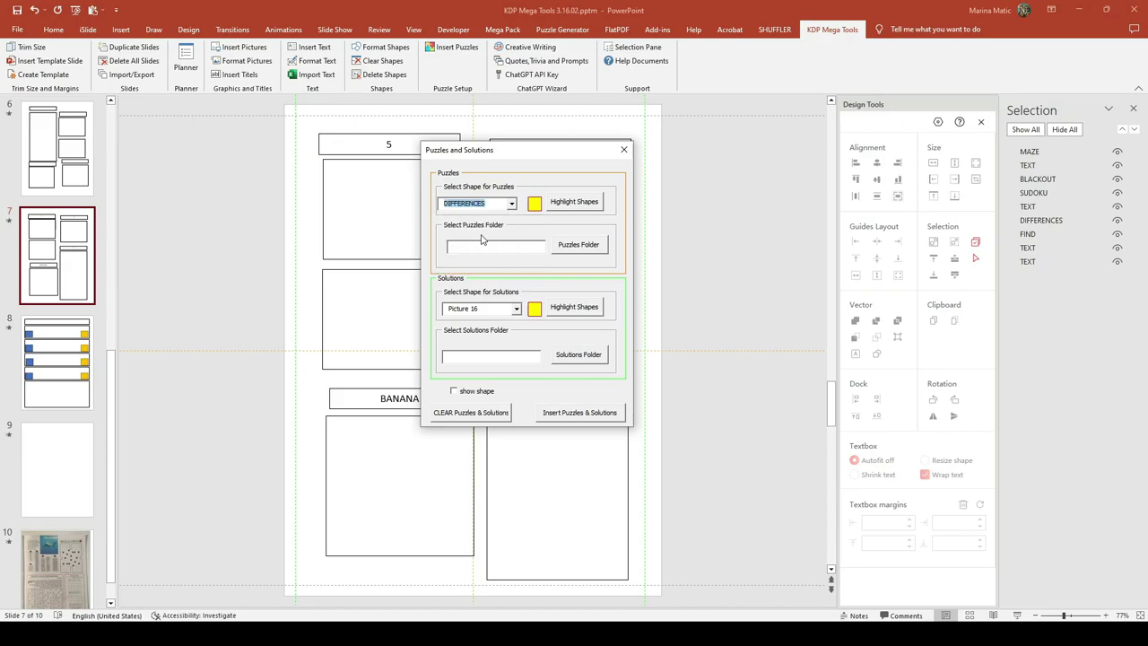
Choose Picture 6 as the shape for solutions and close the Puzzles and Solutions dialog without inserting anything.
left_click(517, 309)
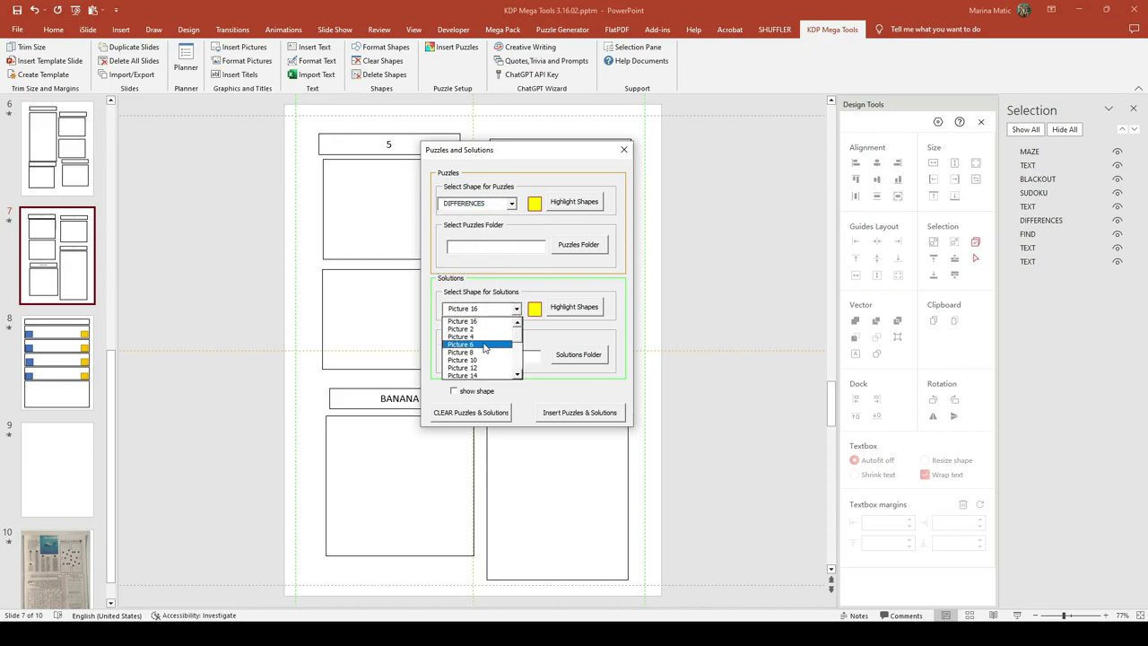
left_click(485, 348)
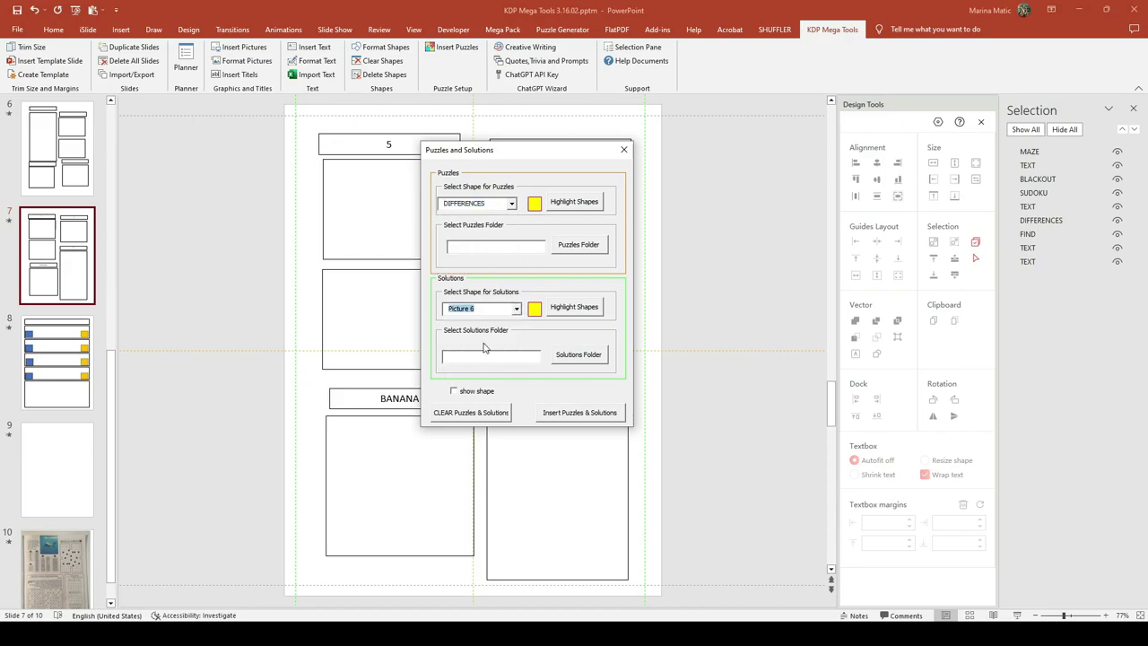
left_click(511, 247)
left_click(624, 149)
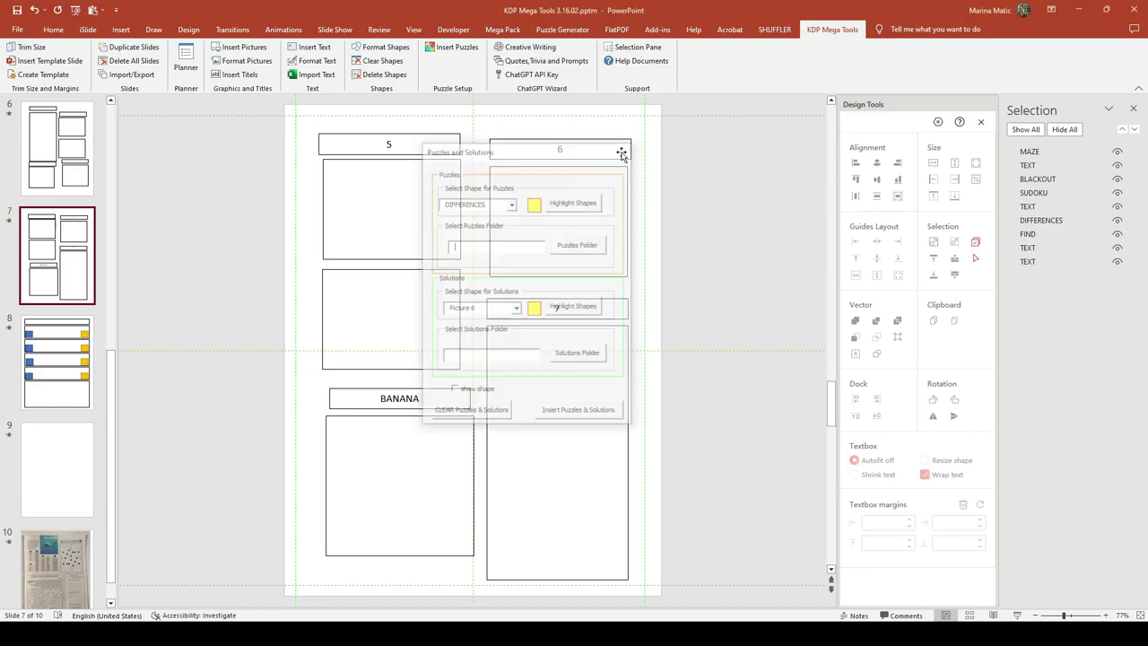
Examine the shape list and picture folder options of the Insert Pictures tool, and close it without adding pictures.
left_click(245, 51)
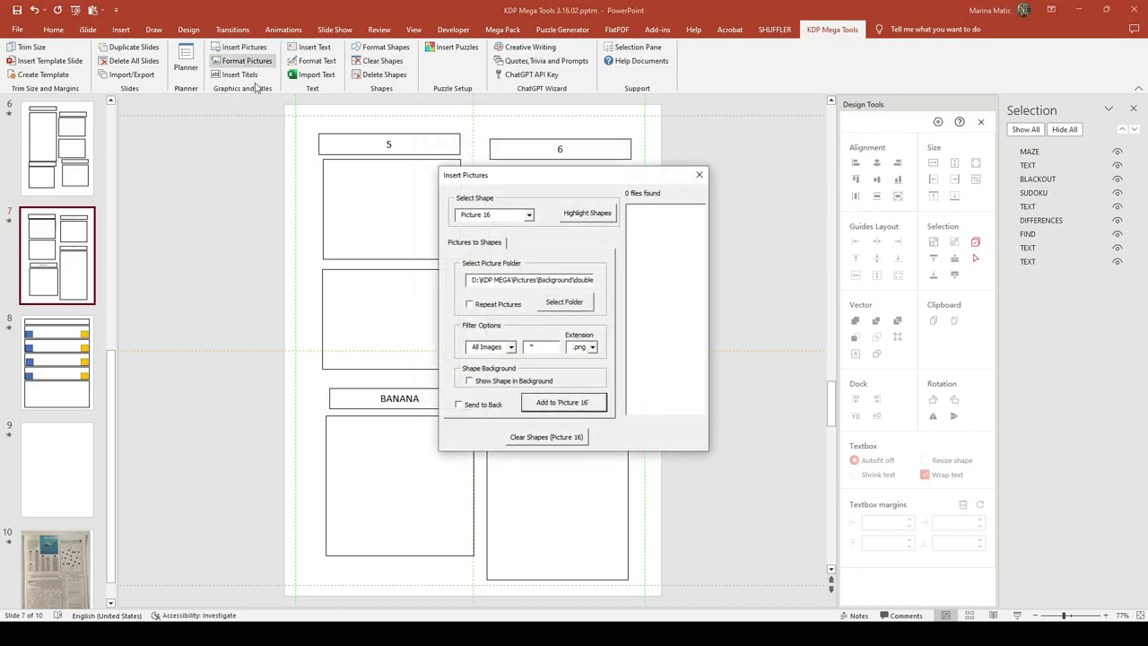
left_click(529, 215)
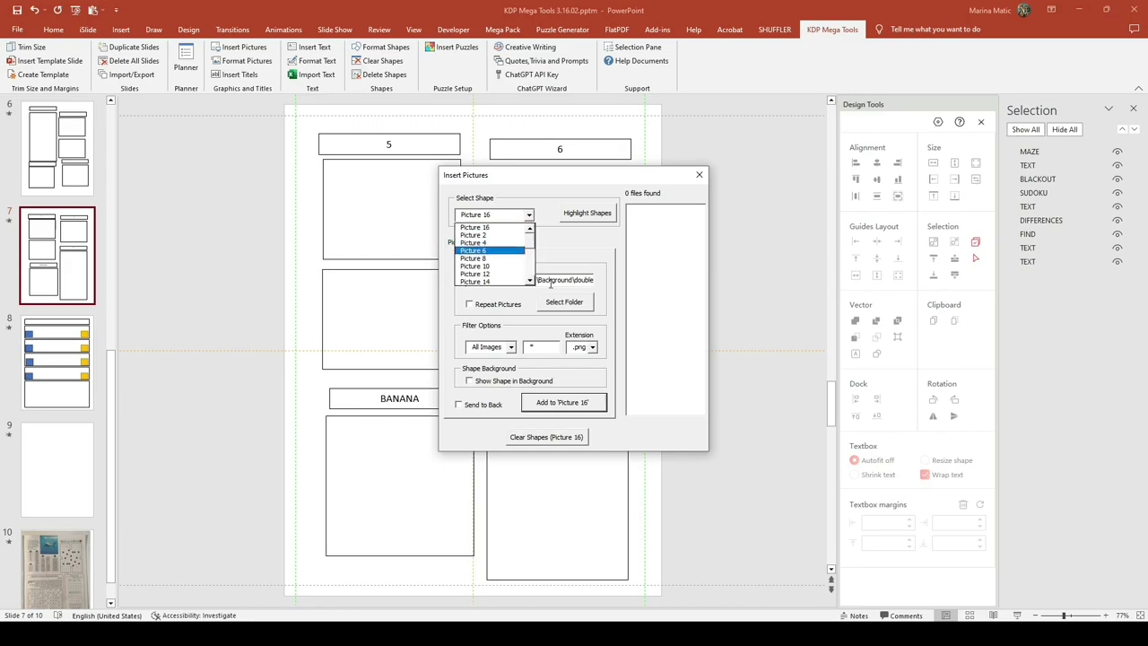
left_click(529, 216)
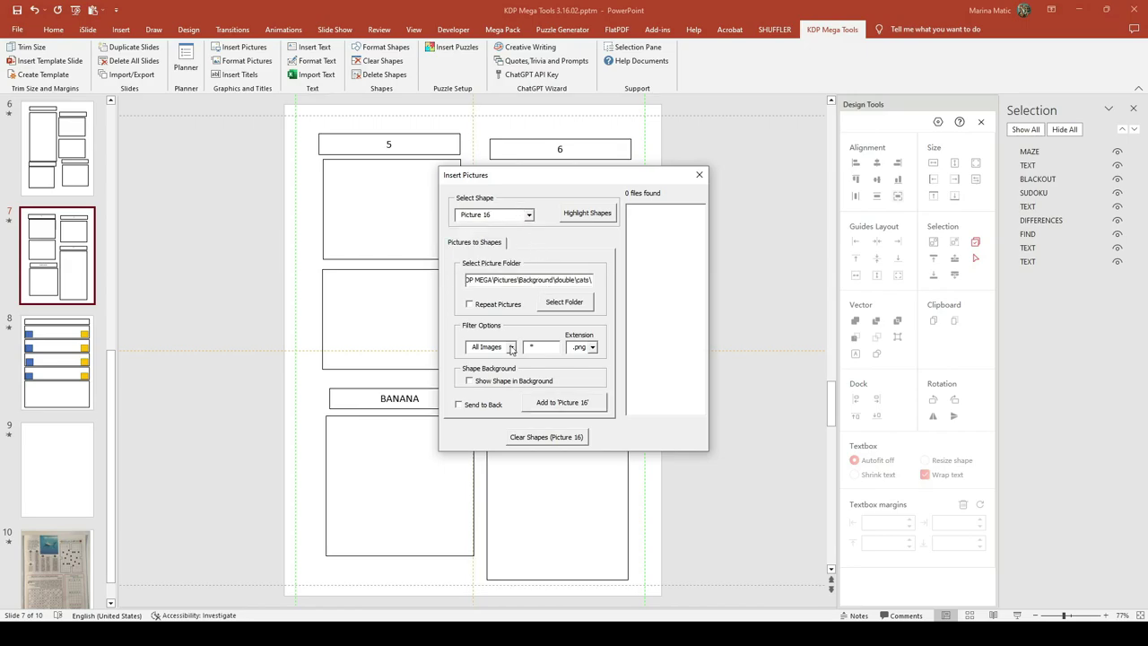
left_click(528, 216)
left_click(550, 281)
left_click(699, 174)
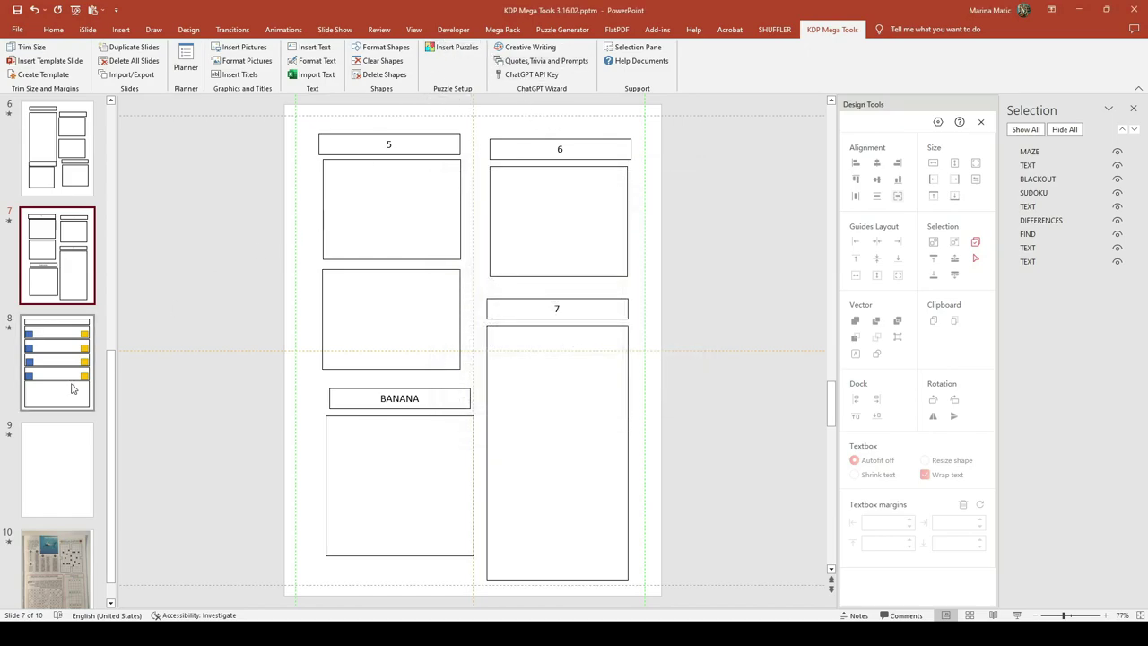
Open the trim size and margin settings on blank slide 9 and look through the available trim sizes.
left_click(57, 460)
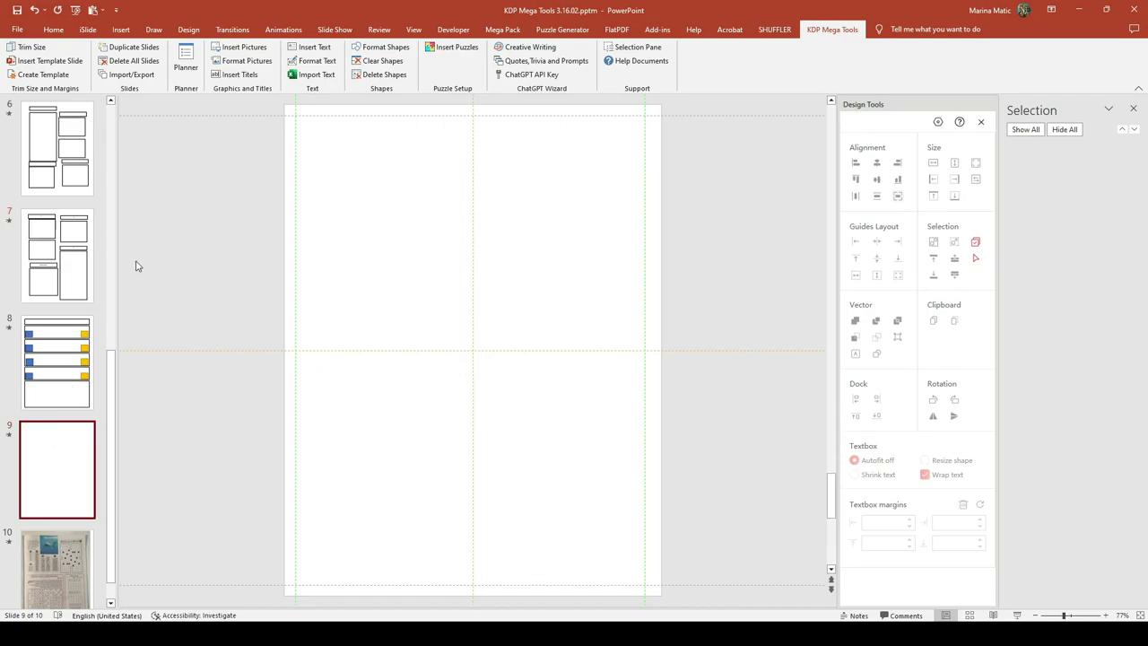
left_click(29, 47)
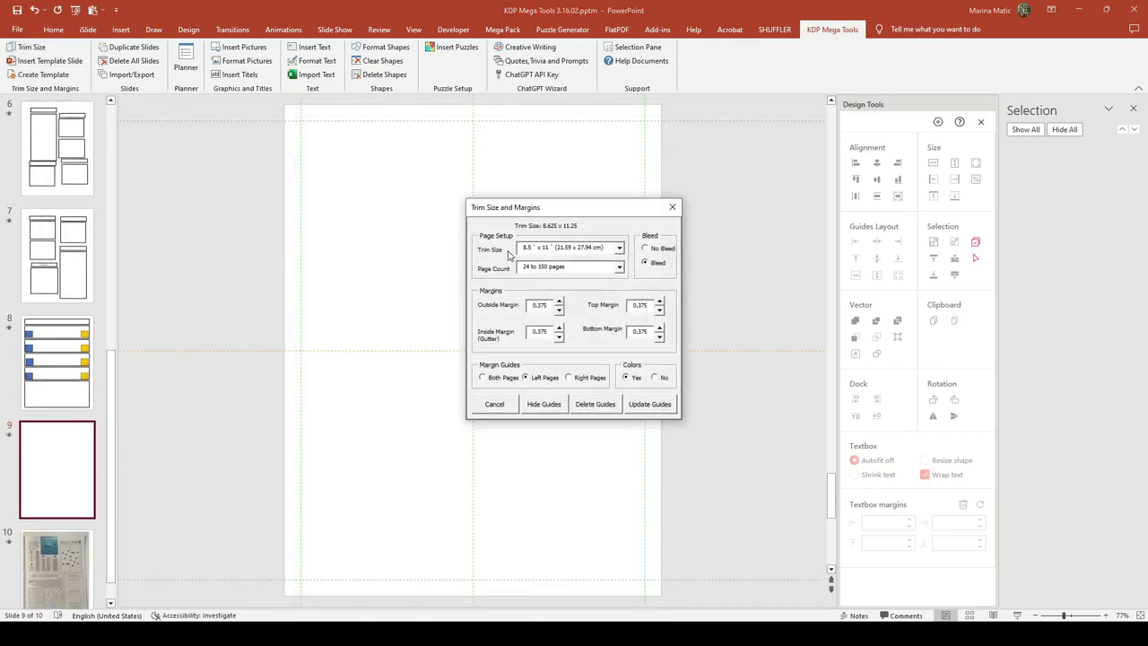
left_click(619, 247)
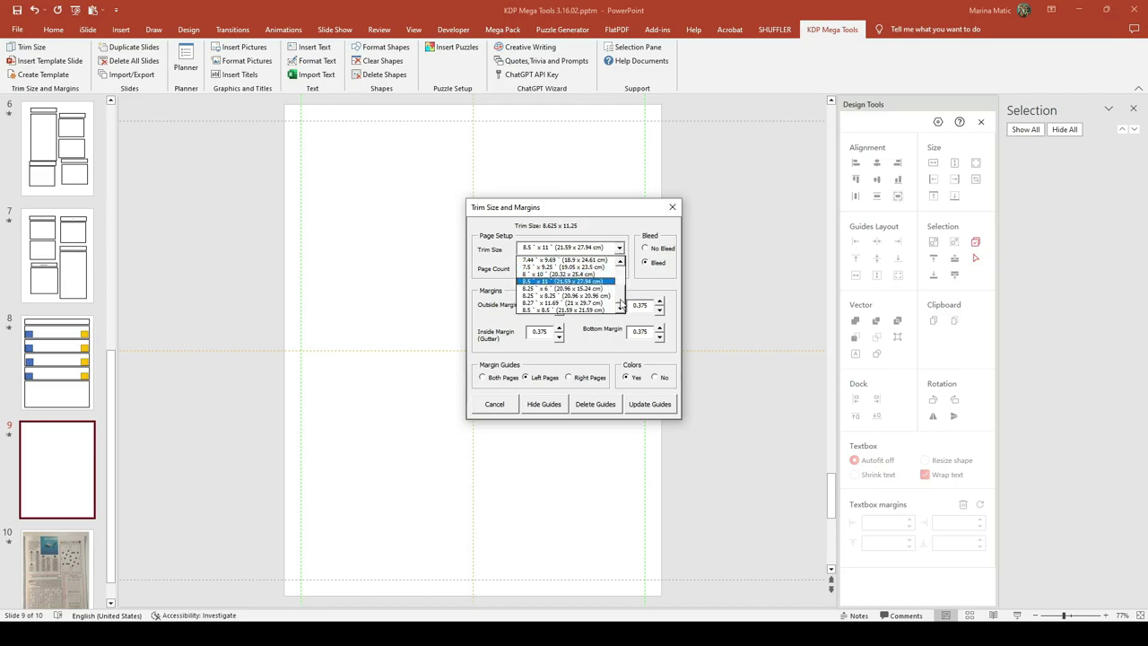
left_click_drag(619, 305, 628, 286)
left_click(638, 279)
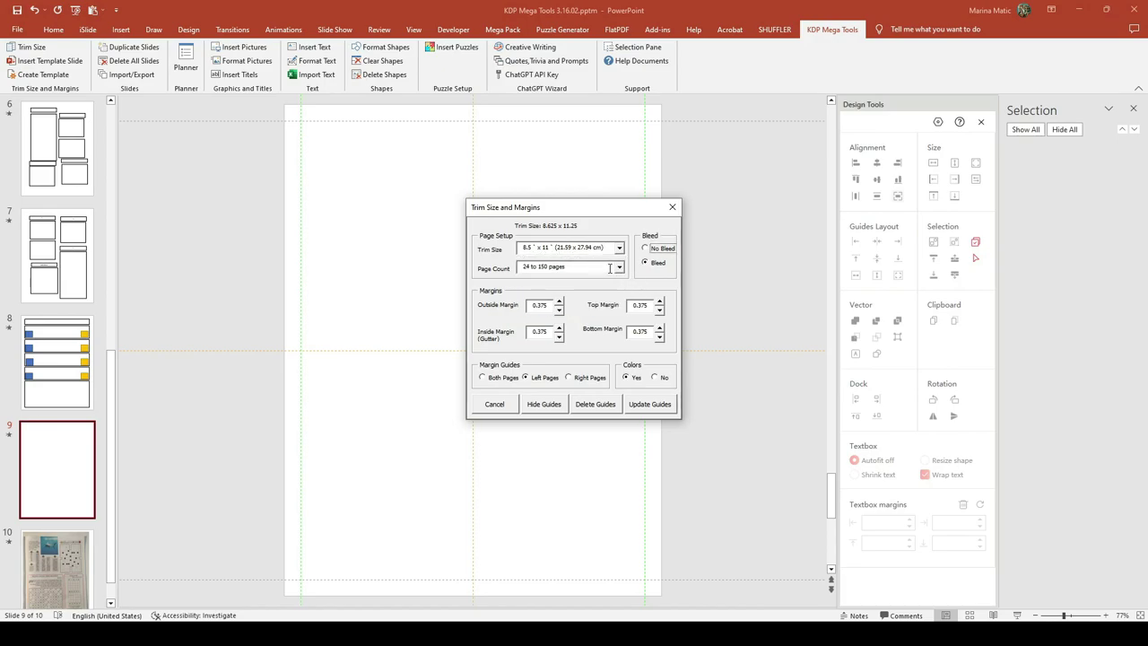
Try a page count of 151 to 300 pages and set it back to 24 to 150 pages.
left_click(617, 268)
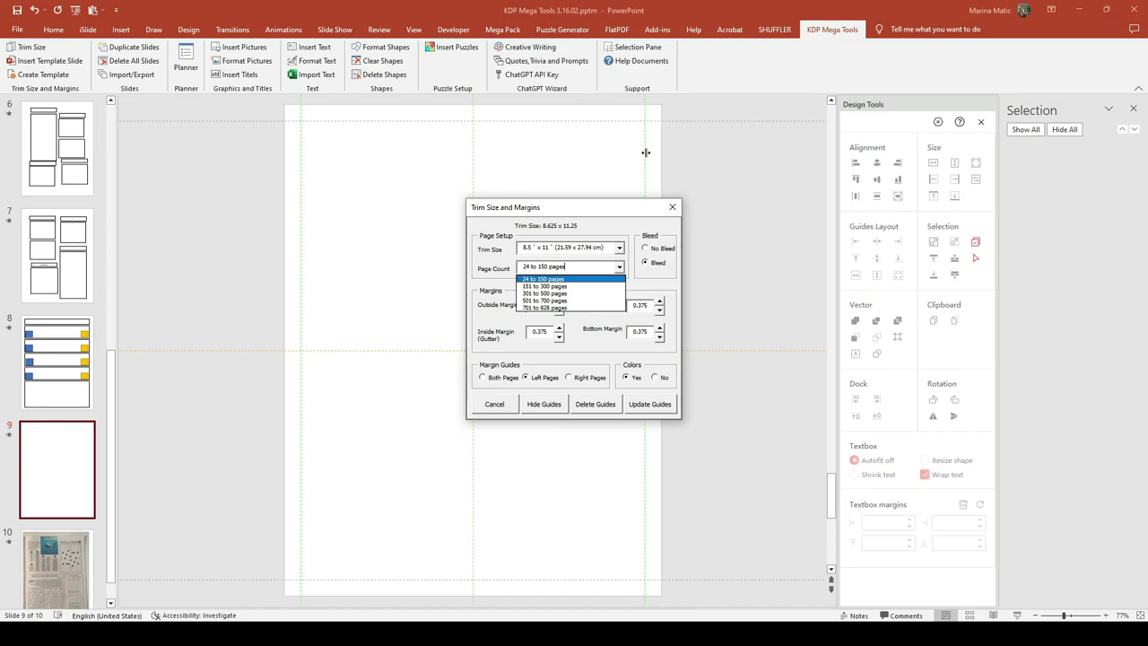
left_click(562, 286)
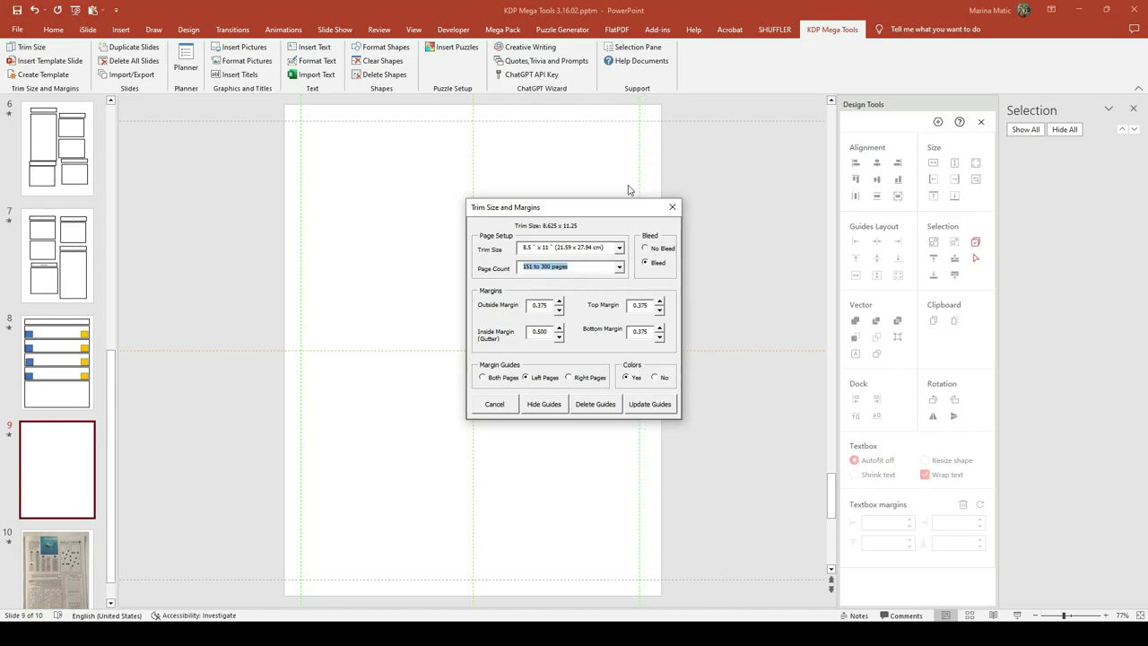
left_click_drag(617, 208, 689, 381)
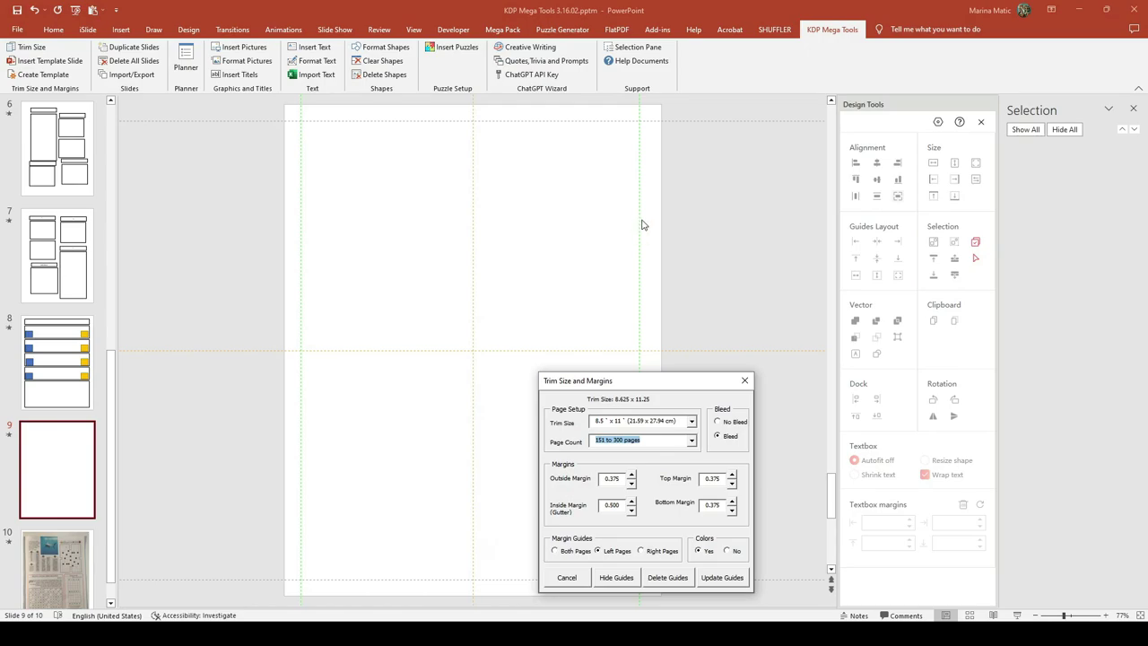
left_click(692, 440)
left_click(681, 452)
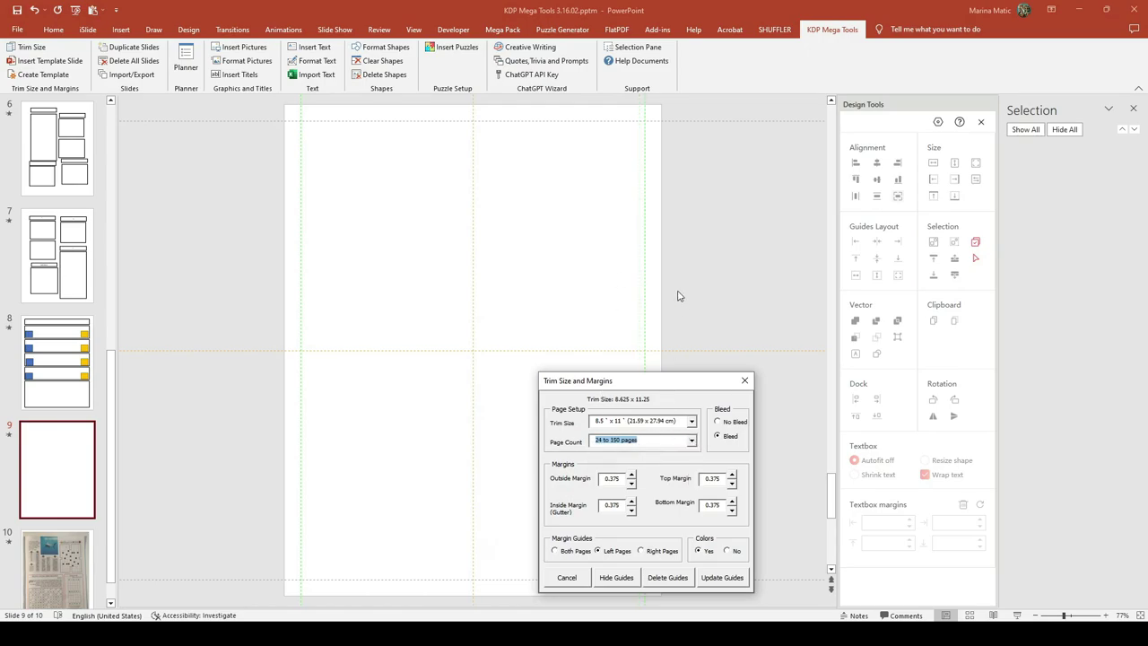
Try a page count of 701 to 828 pages, set it back to 24 to 150 pages, and close the trim size settings.
left_click(691, 441)
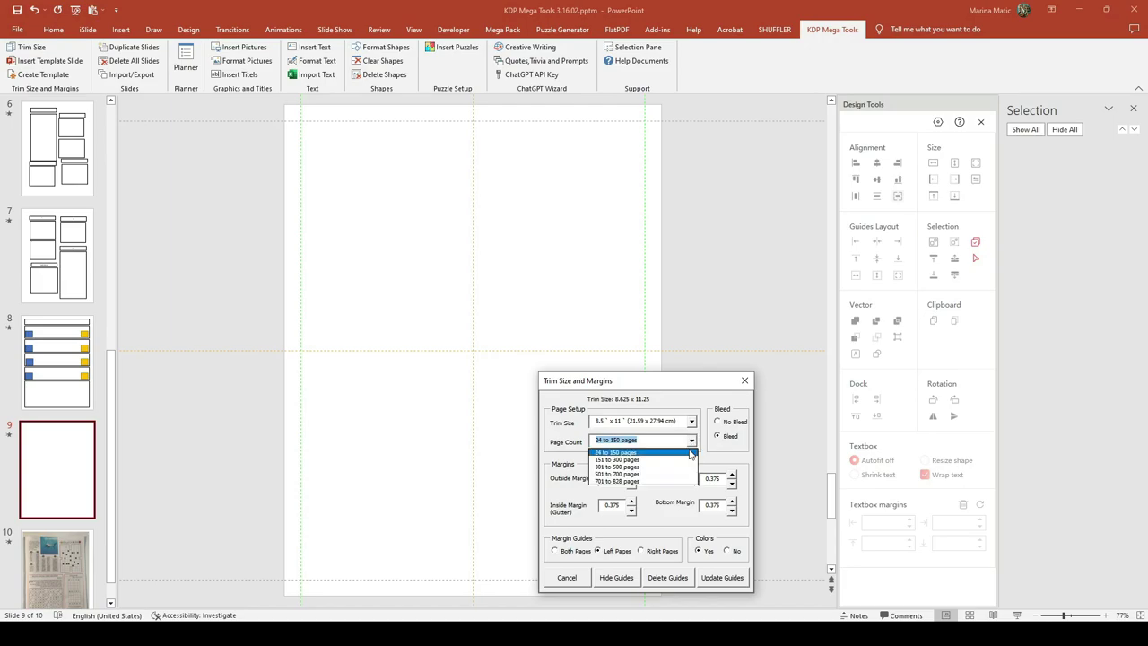
left_click(648, 482)
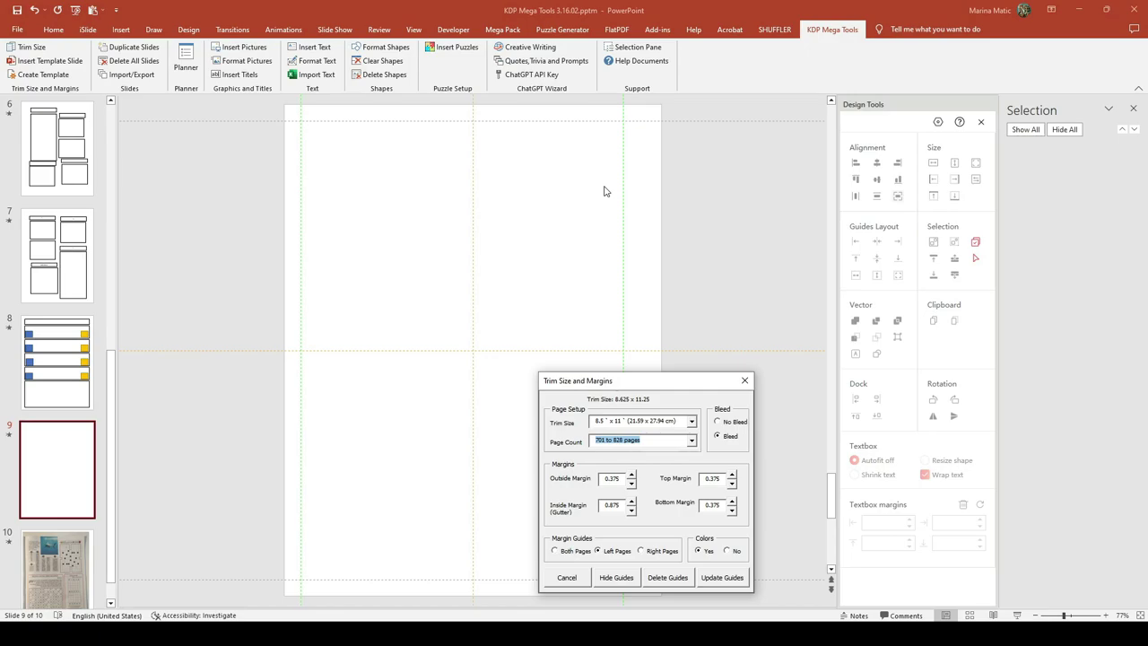
left_click(692, 441)
left_click(669, 454)
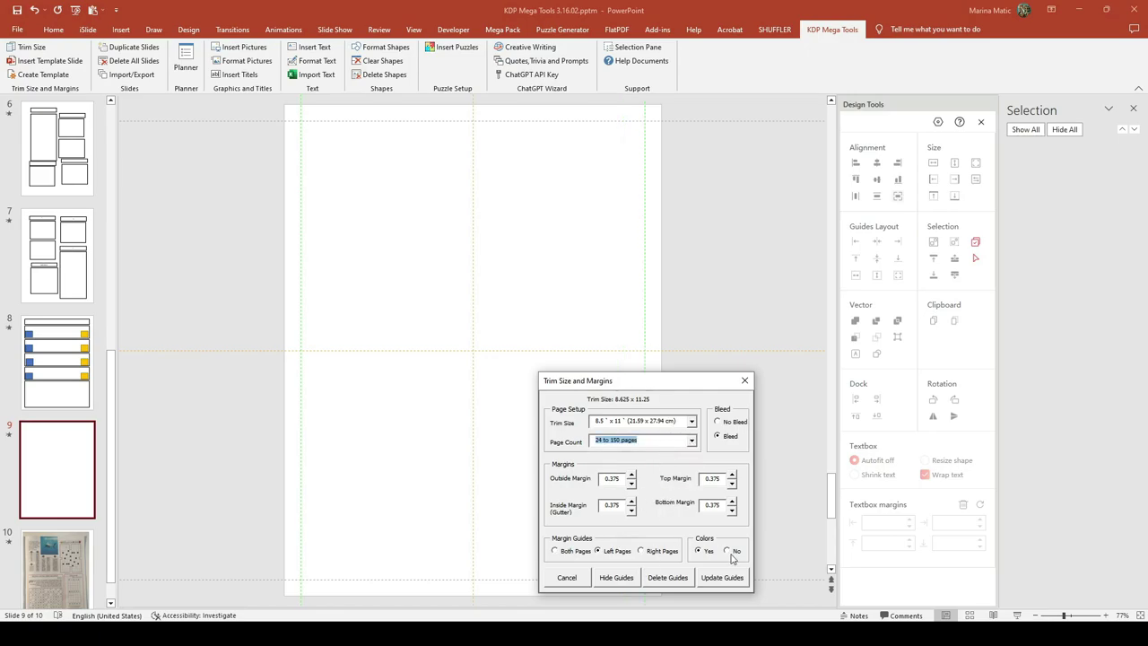
left_click(625, 478)
left_click_drag(704, 386, 606, 280)
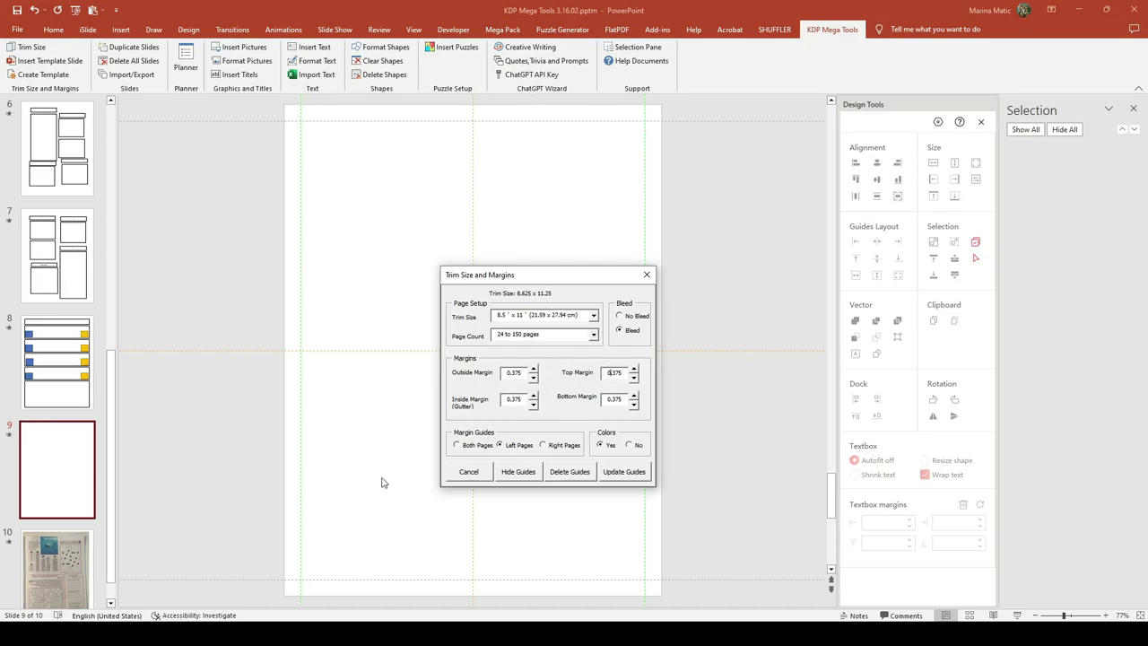
left_click(647, 275)
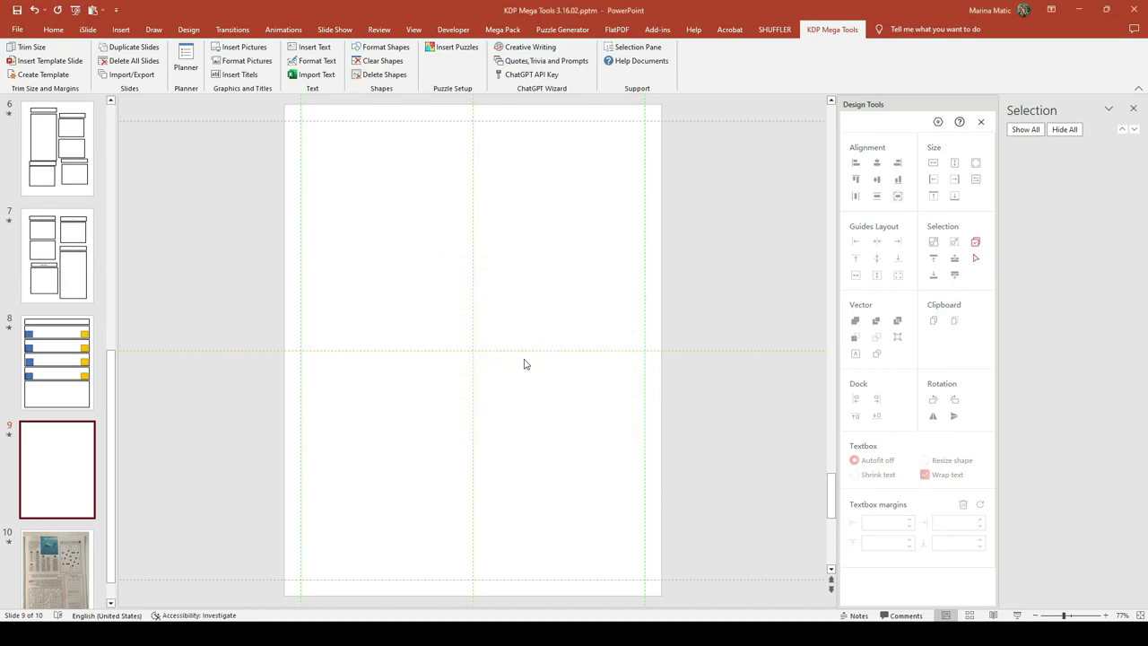
Look through the master designs available for template slides and close the Insert Template Slide dialog without adding one.
left_click(63, 61)
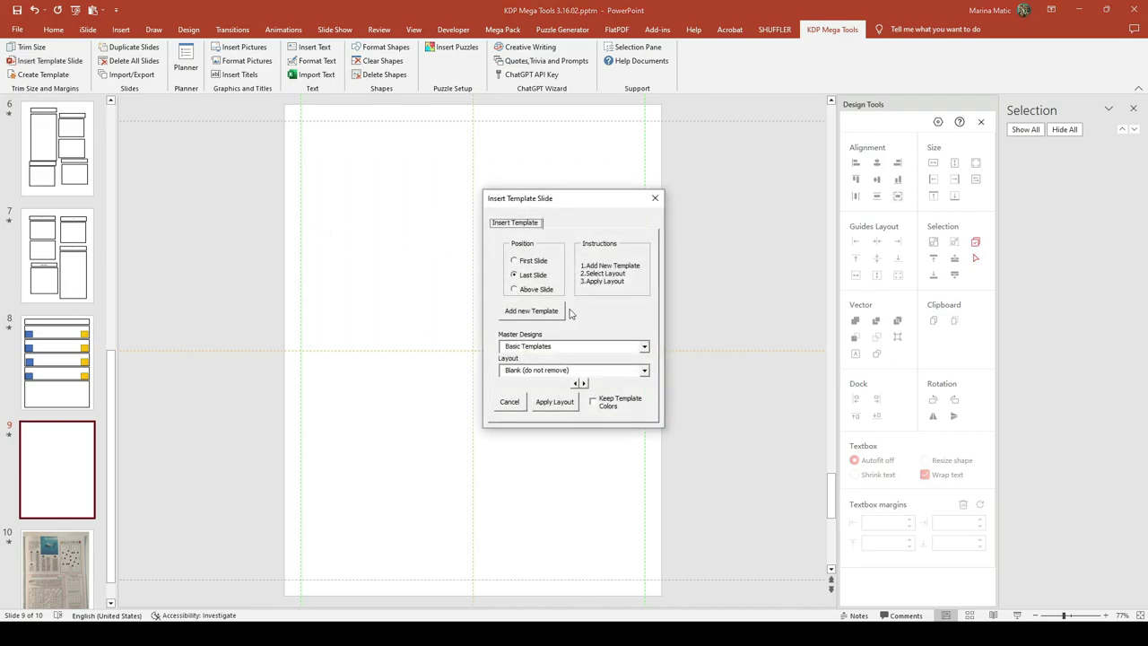
left_click(644, 346)
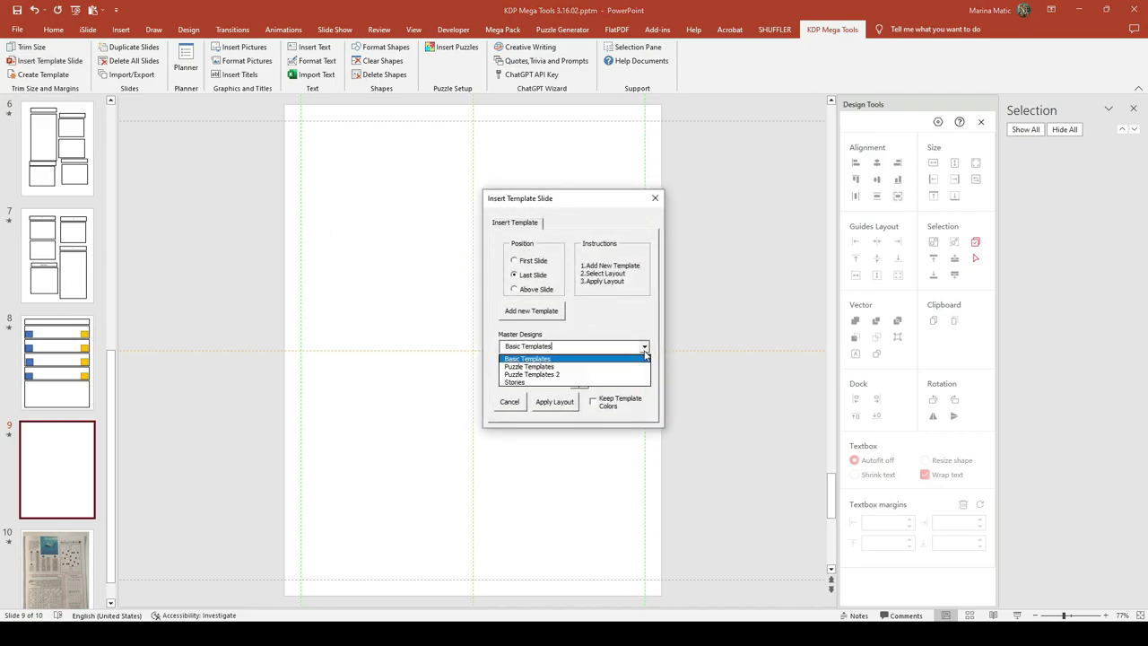
left_click(512, 408)
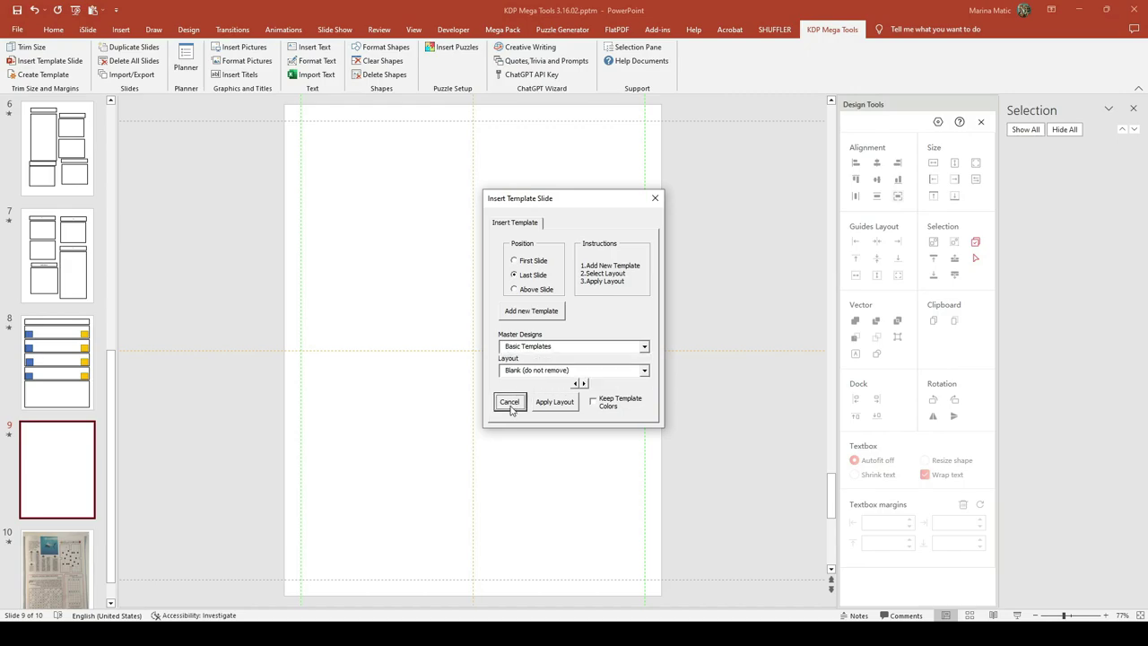
left_click(655, 197)
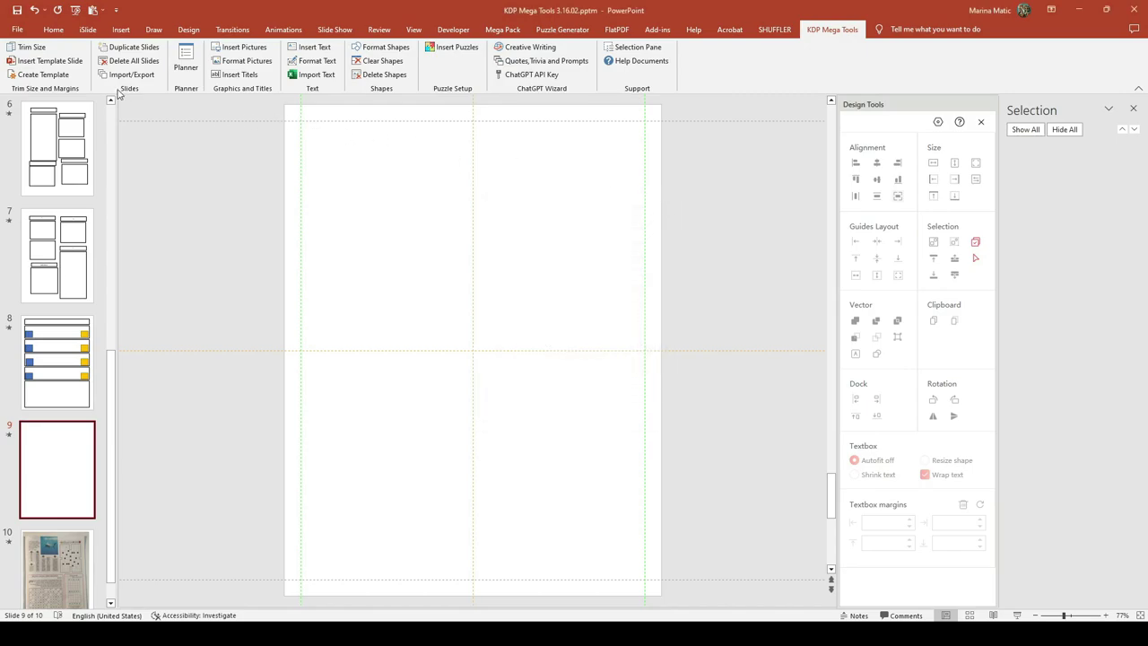
Open the planner creator and look through its list of planner templates.
left_click(186, 61)
left_click(499, 166)
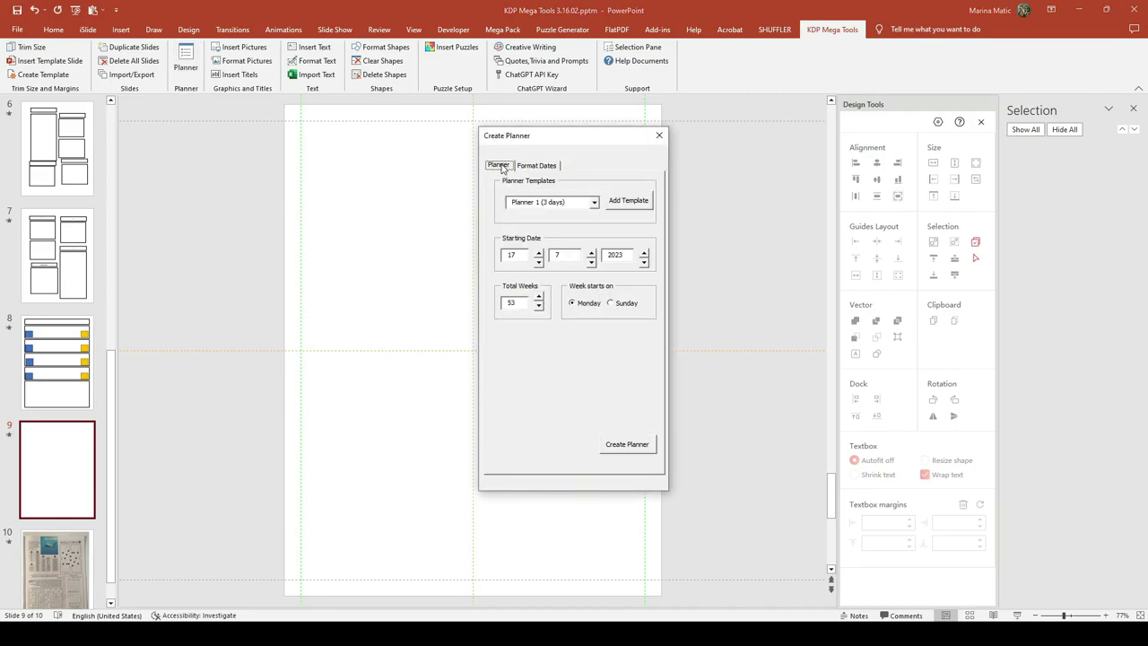
left_click(593, 202)
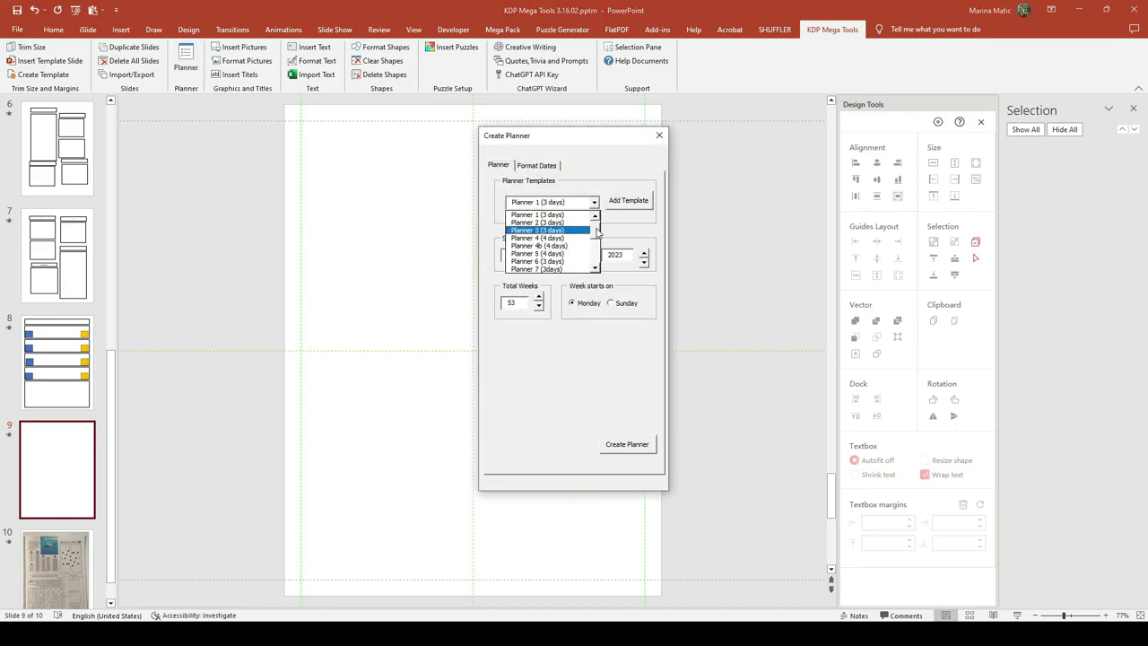
scroll(594, 254, "down", 2)
scroll(594, 254, "up", 2)
left_click_drag(595, 242, 584, 218)
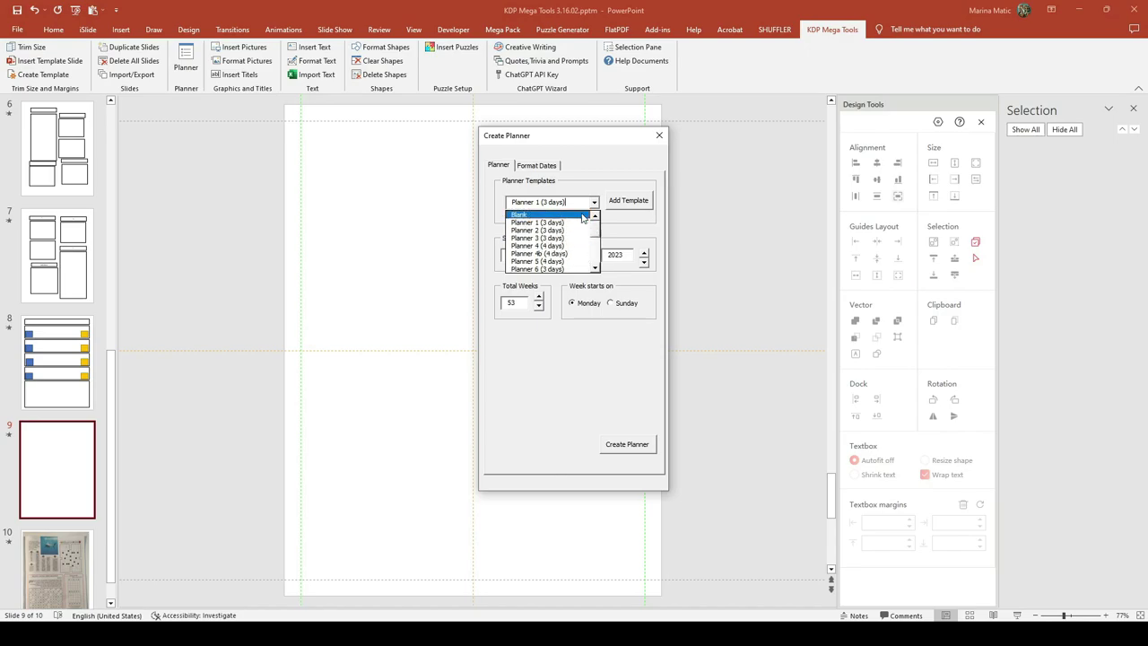
left_click(584, 175)
Examine the planner's date format, font and size options, and close the Create Planner dialog without creating a planner.
left_click(552, 167)
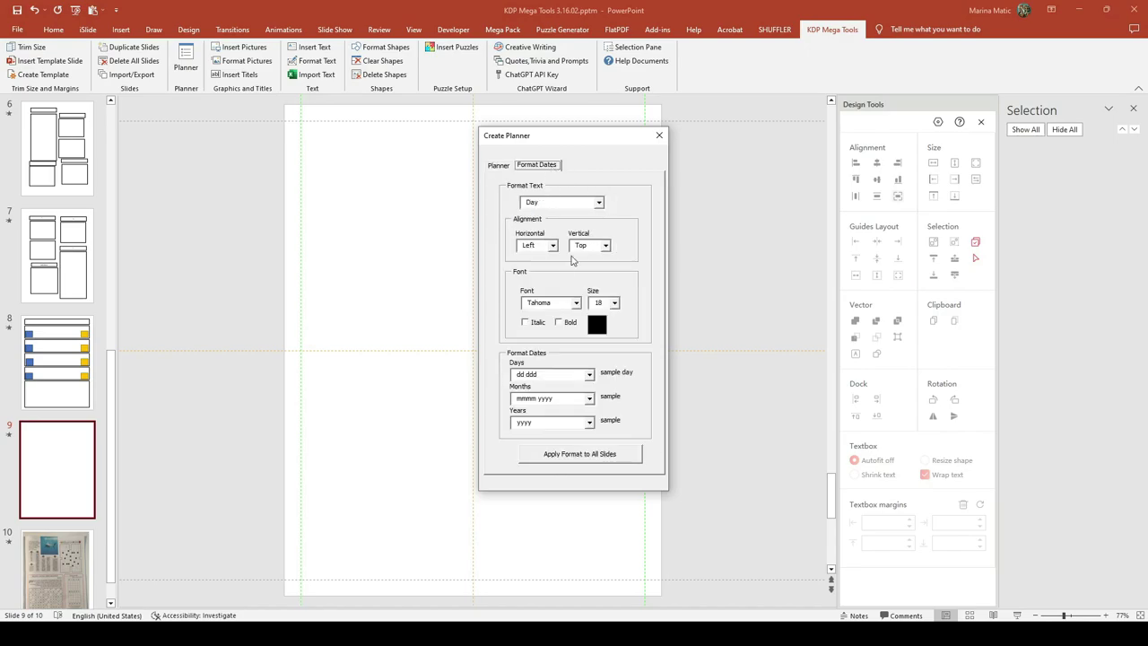
left_click(576, 302)
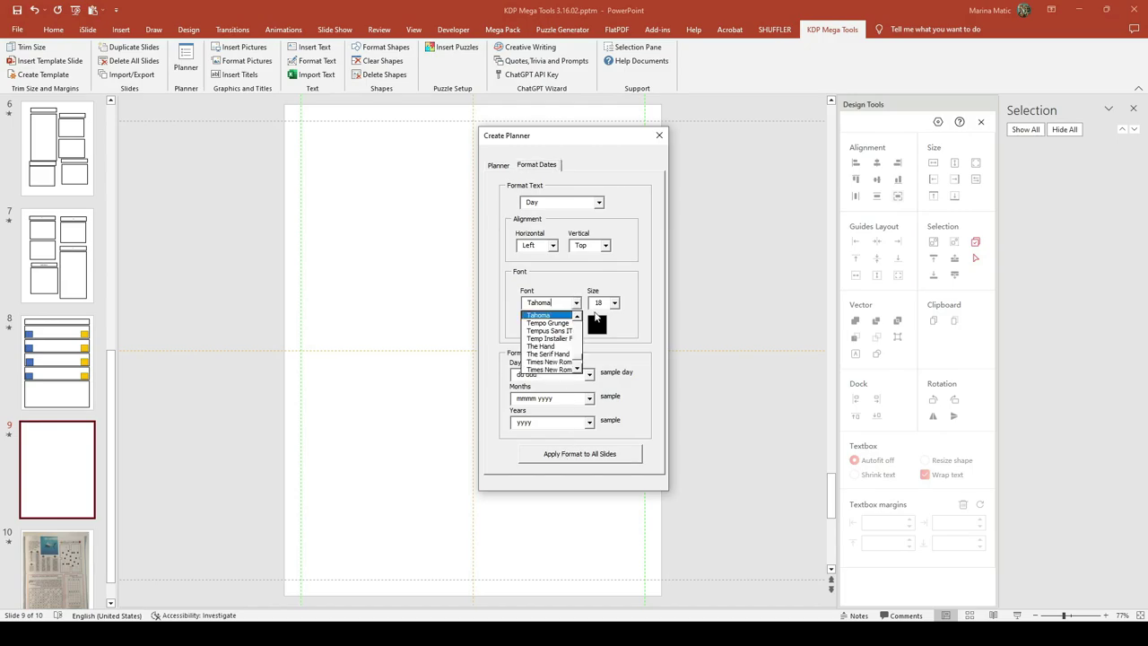
left_click(614, 304)
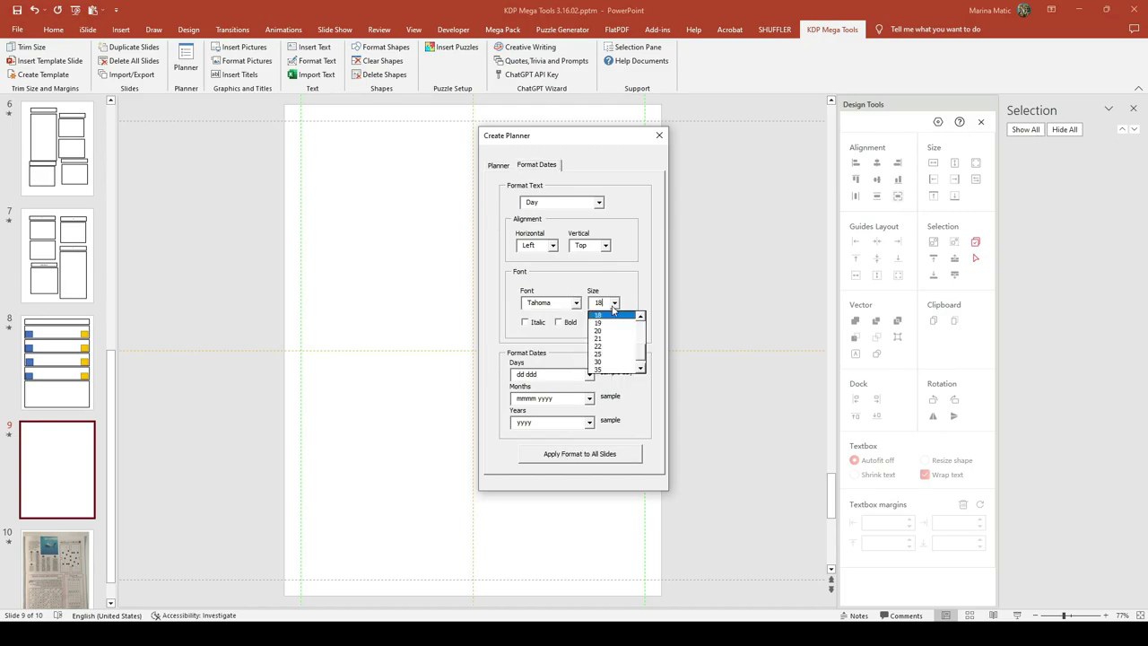
left_click(550, 375)
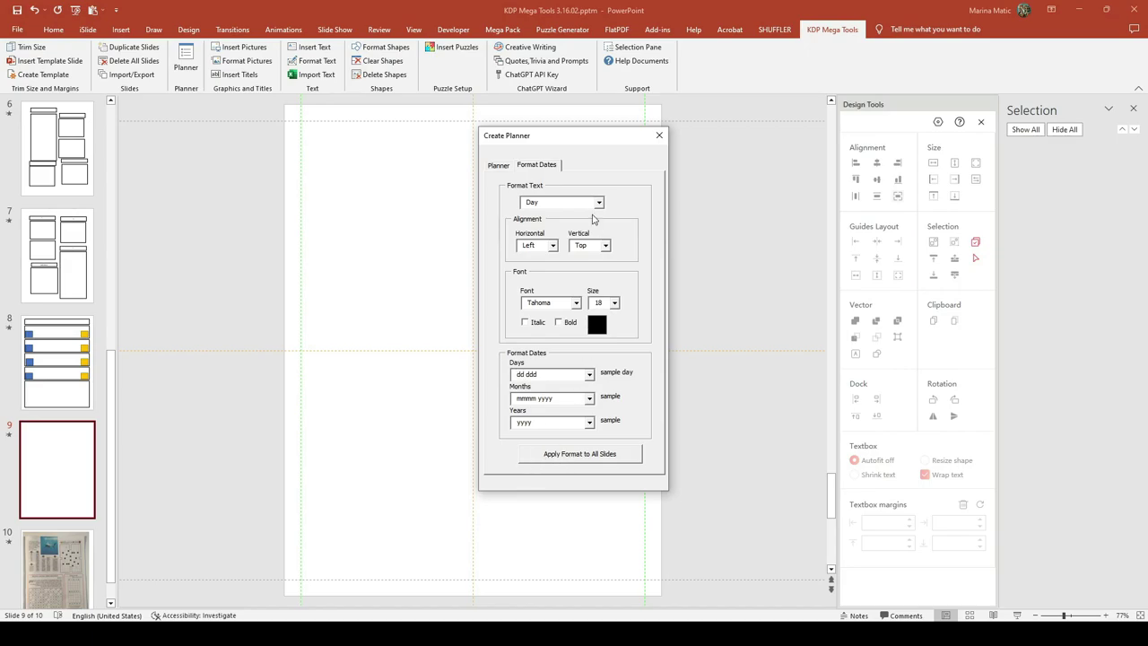
left_click(504, 167)
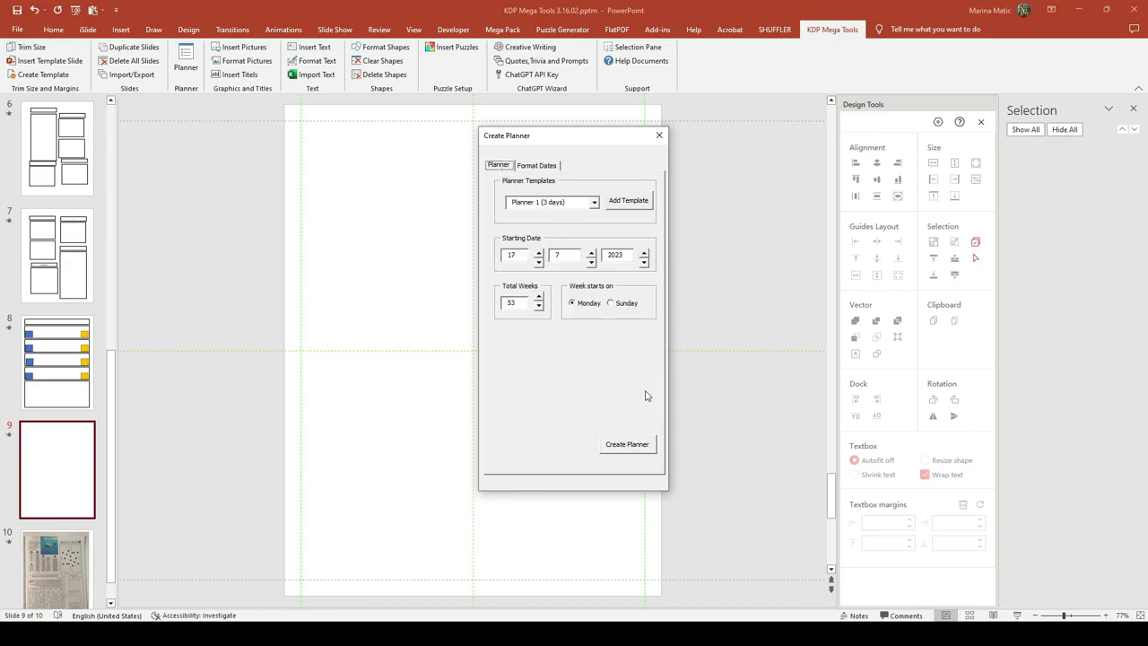
left_click(660, 135)
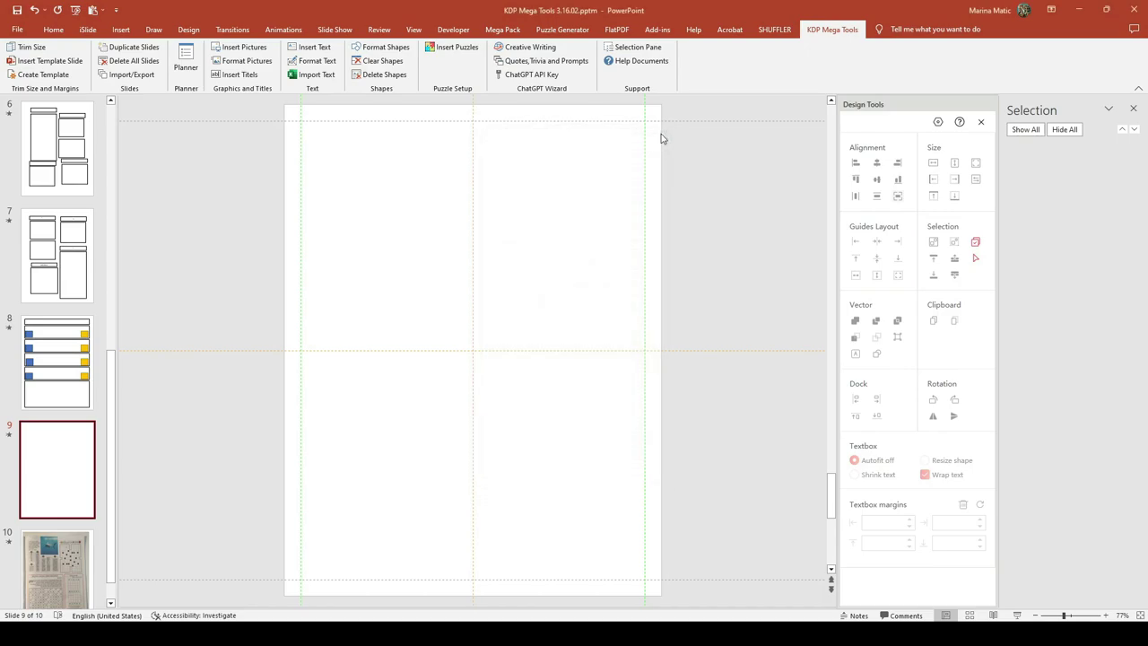
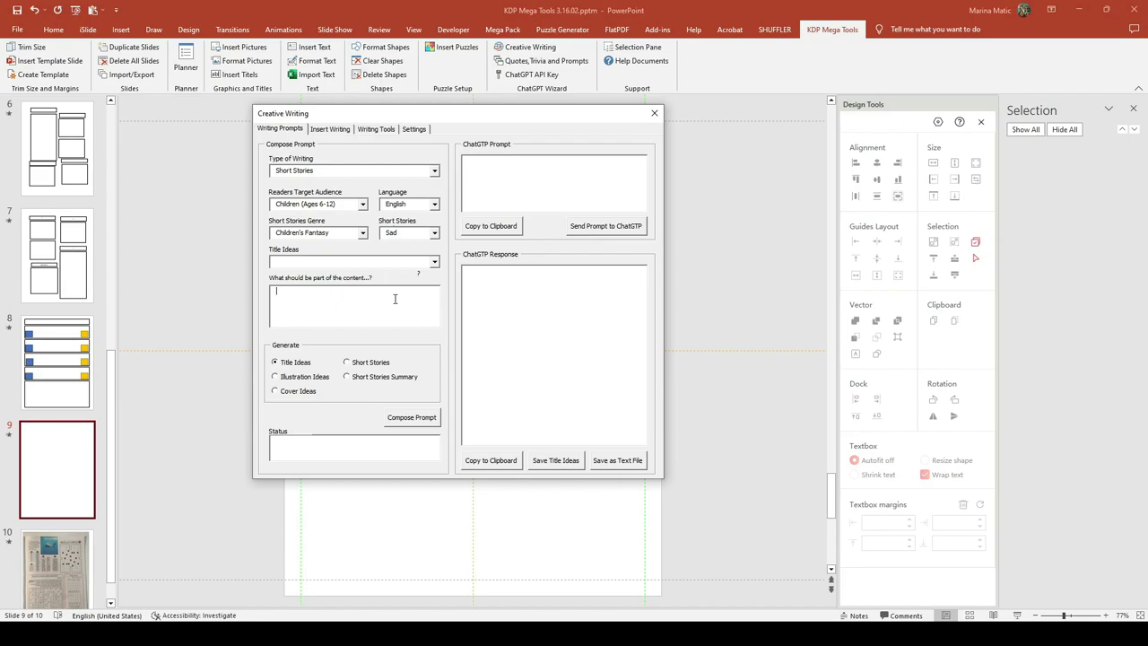
Compose a title ideas prompt for a children's fantasy short story containing MERMAID and send it to ChatGPT.
type("MERMAID")
left_click(409, 419)
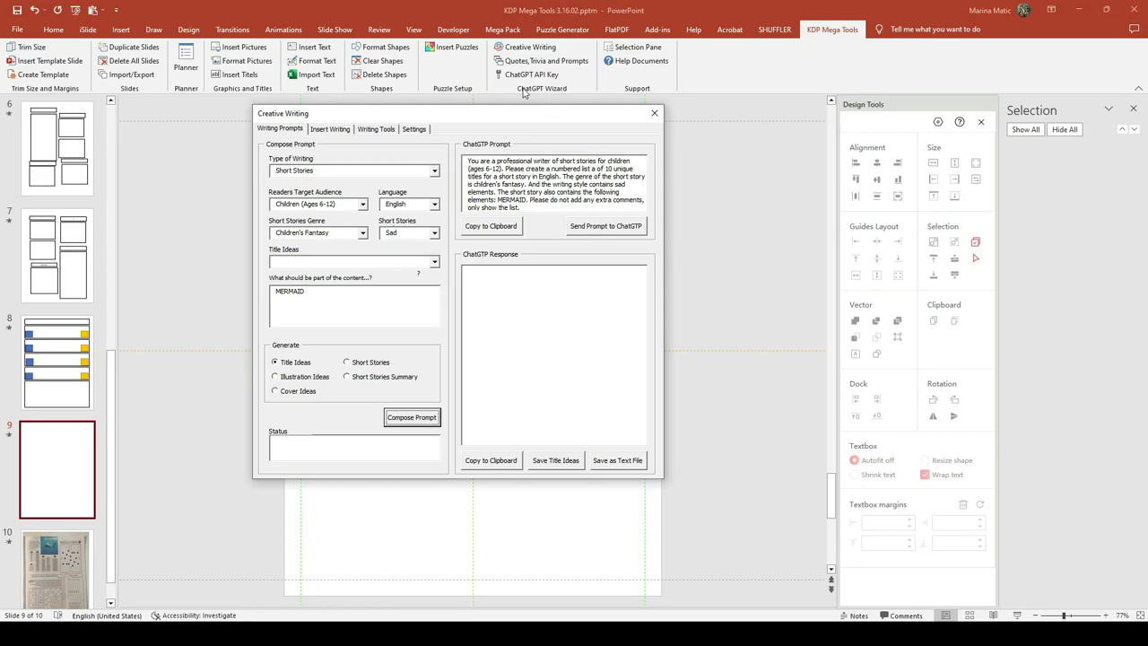
left_click(599, 228)
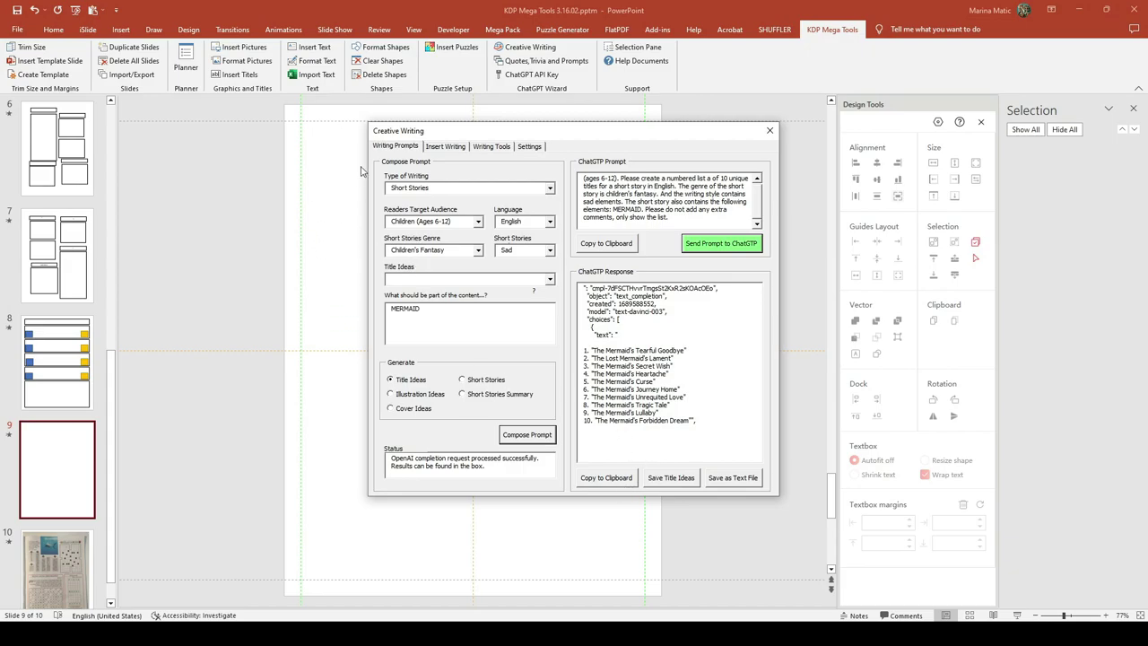
Choose TEXT as the shape for inserting a story, view the writing tools, and close the Creative Writing dialog without inserting anything.
left_click(459, 149)
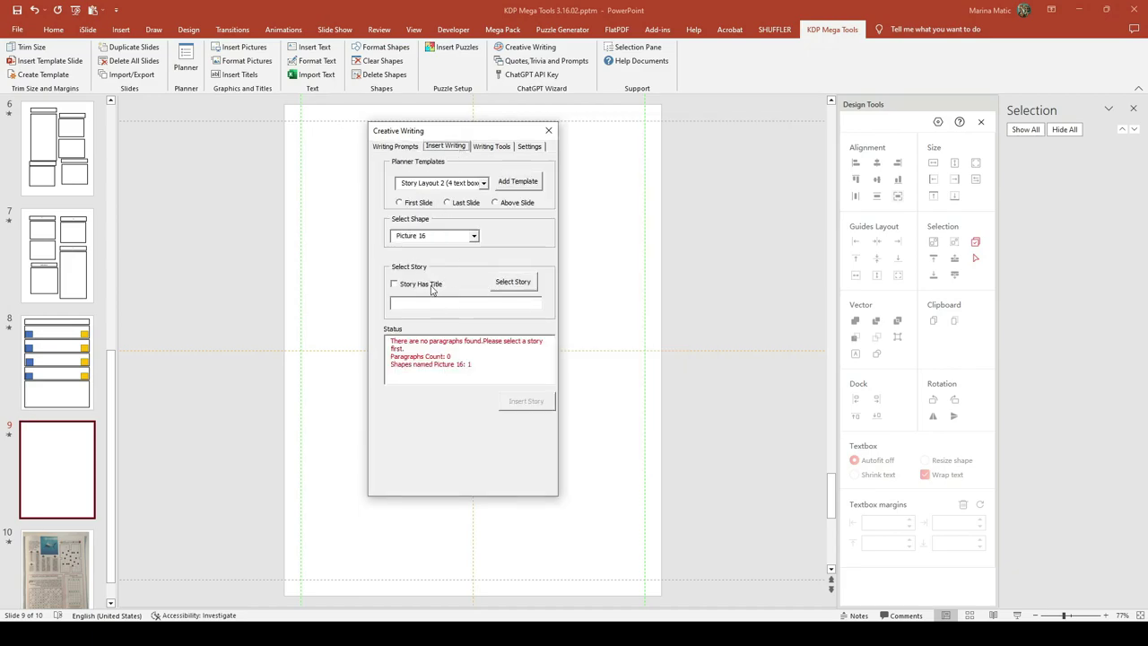
left_click(474, 236)
left_click(416, 284)
left_click(475, 236)
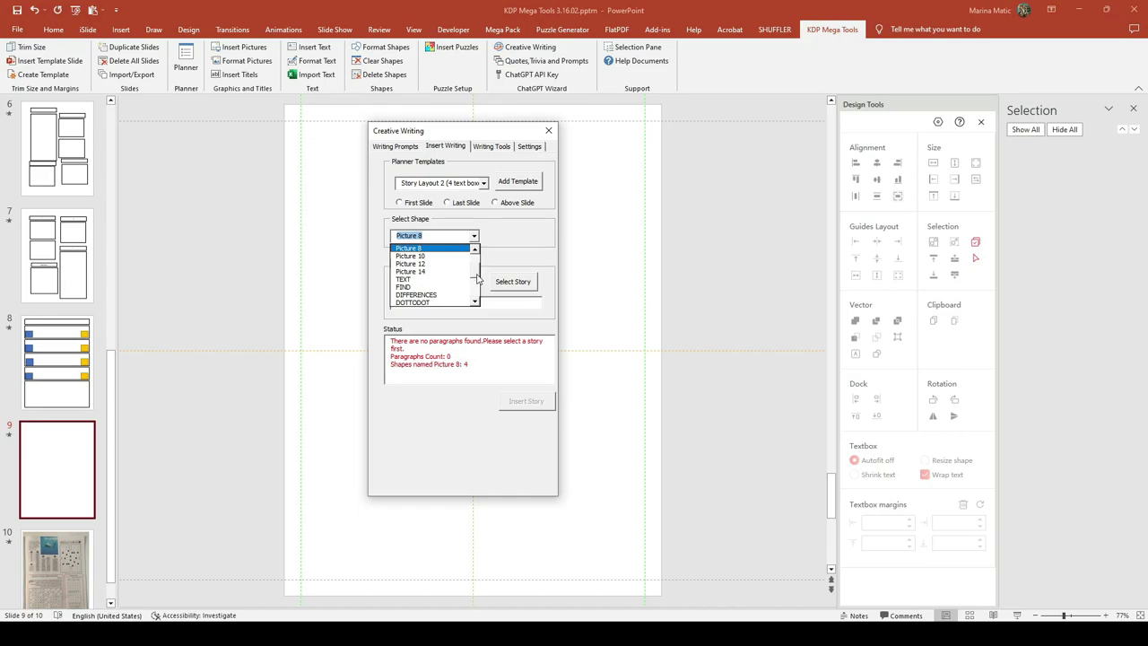
scroll(476, 286, "down", 2)
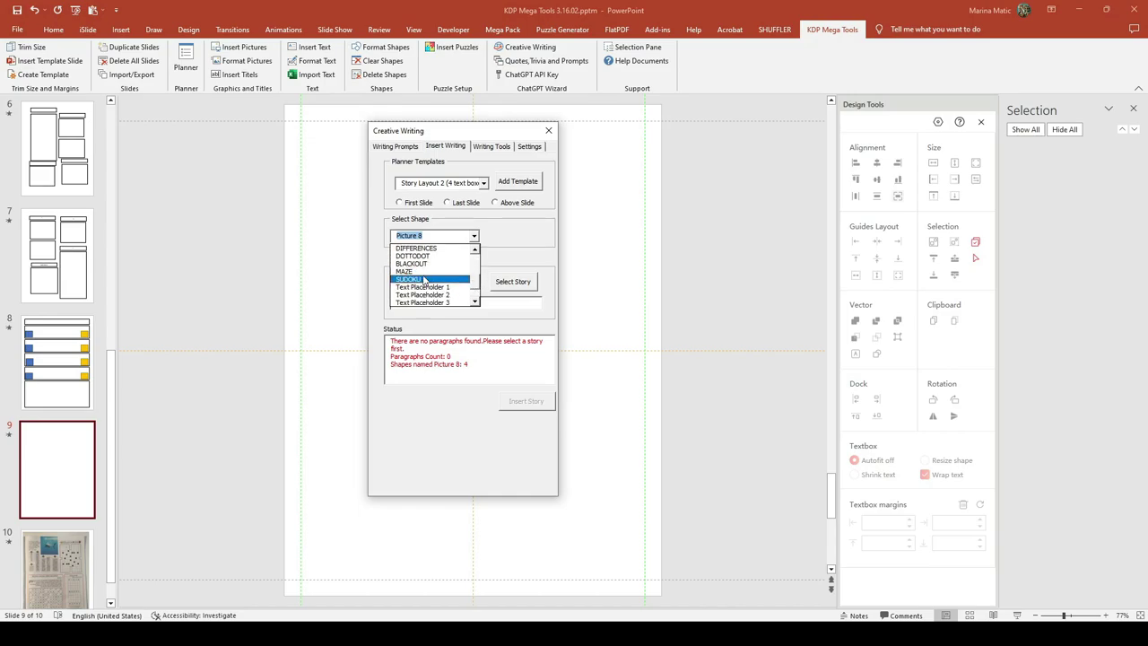
left_click(474, 237)
left_click(474, 237)
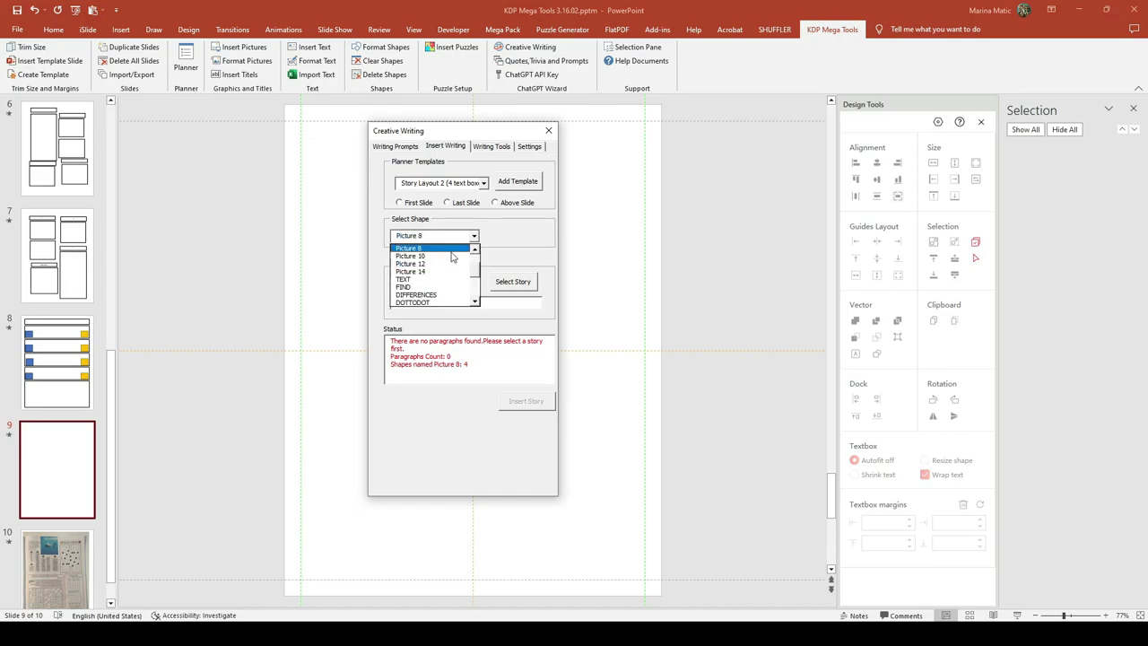
left_click(429, 279)
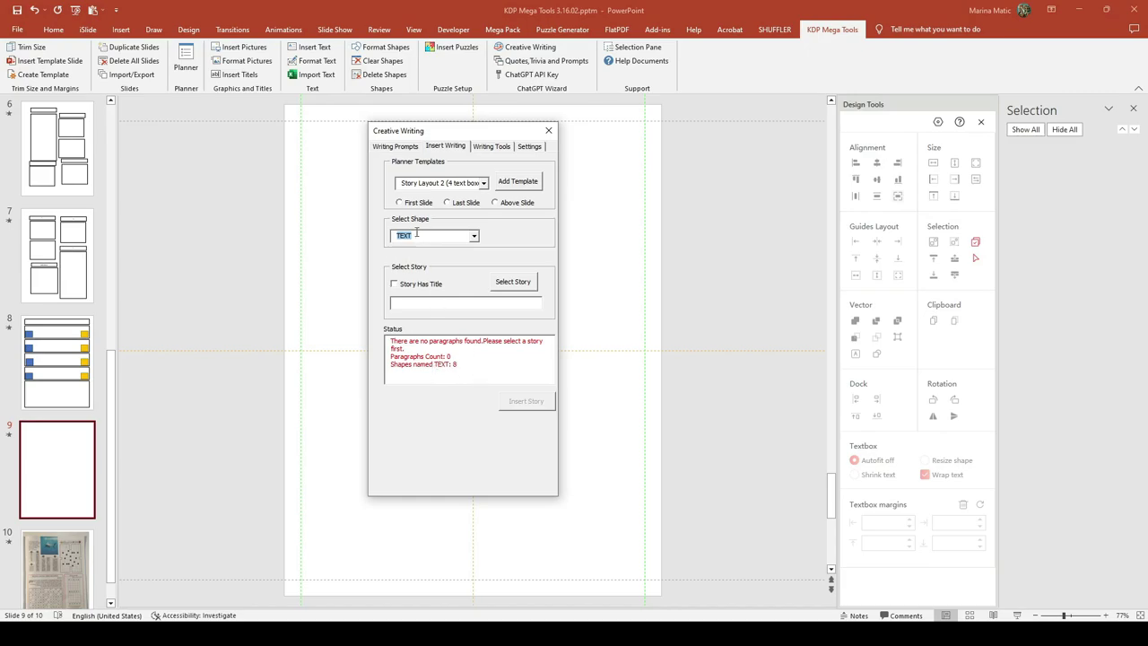
left_click(498, 147)
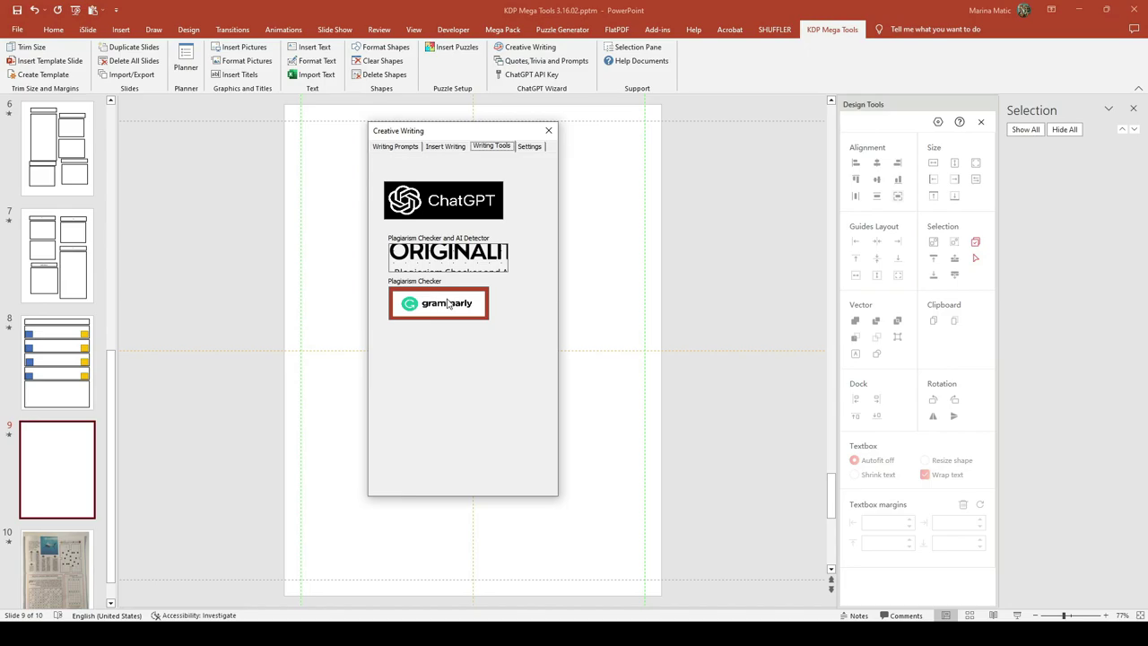
left_click(549, 131)
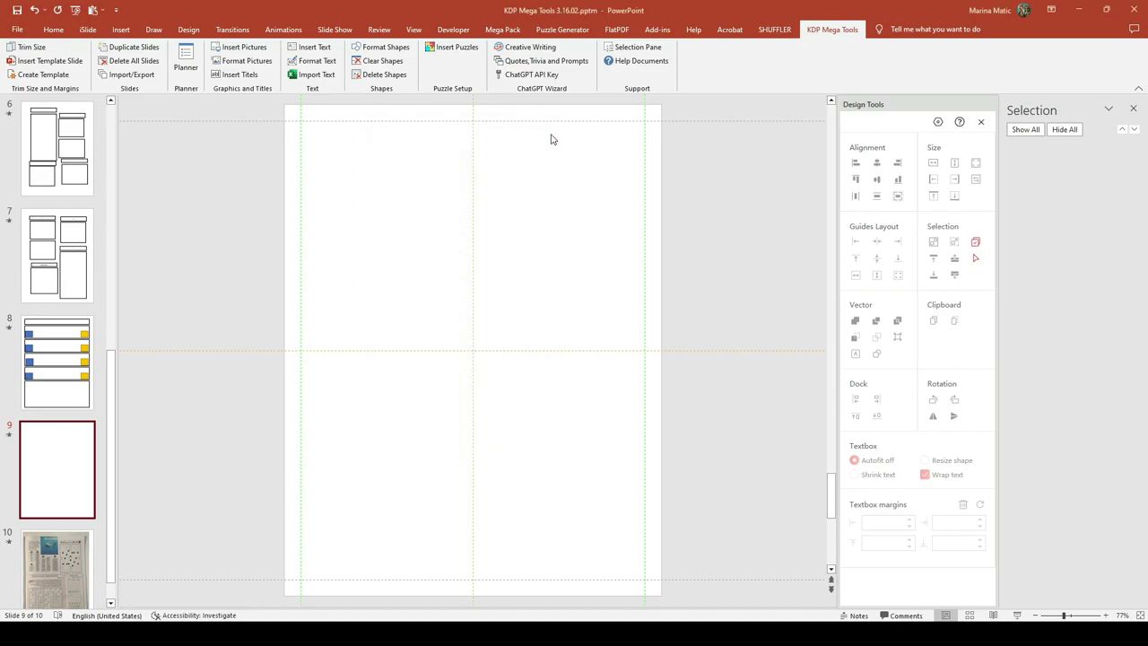
Examine the Quotes, Affirmations, Prompts, Jokes, Riddles and Trivia dialog with its shape list, and close it without adding prompts.
left_click(529, 63)
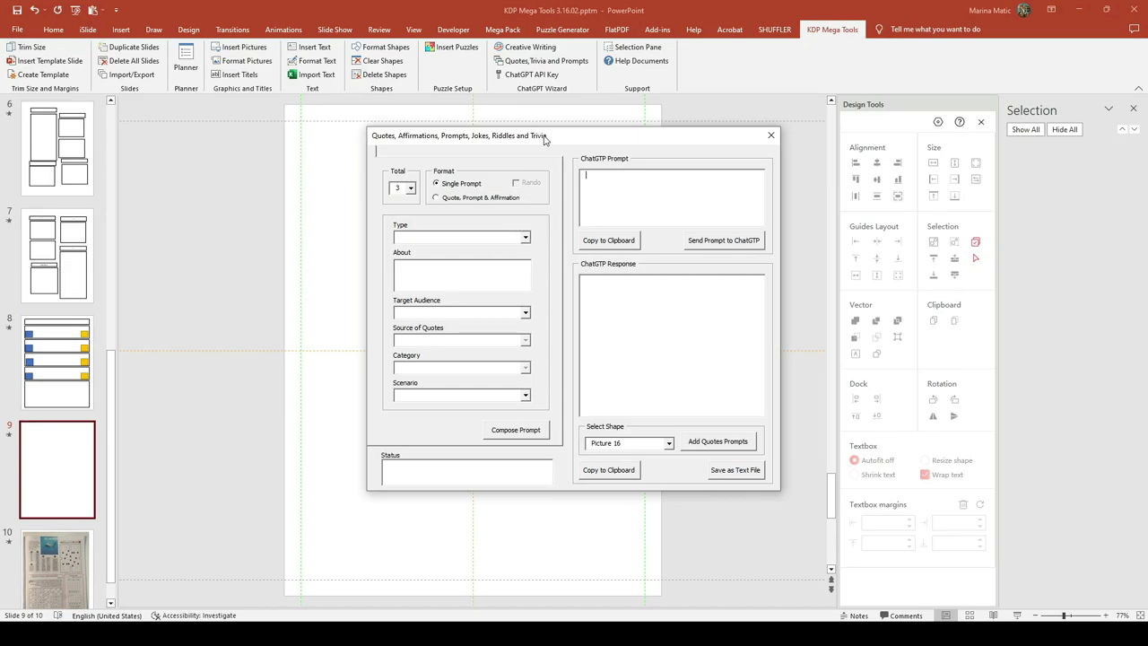
left_click_drag(550, 134, 504, 167)
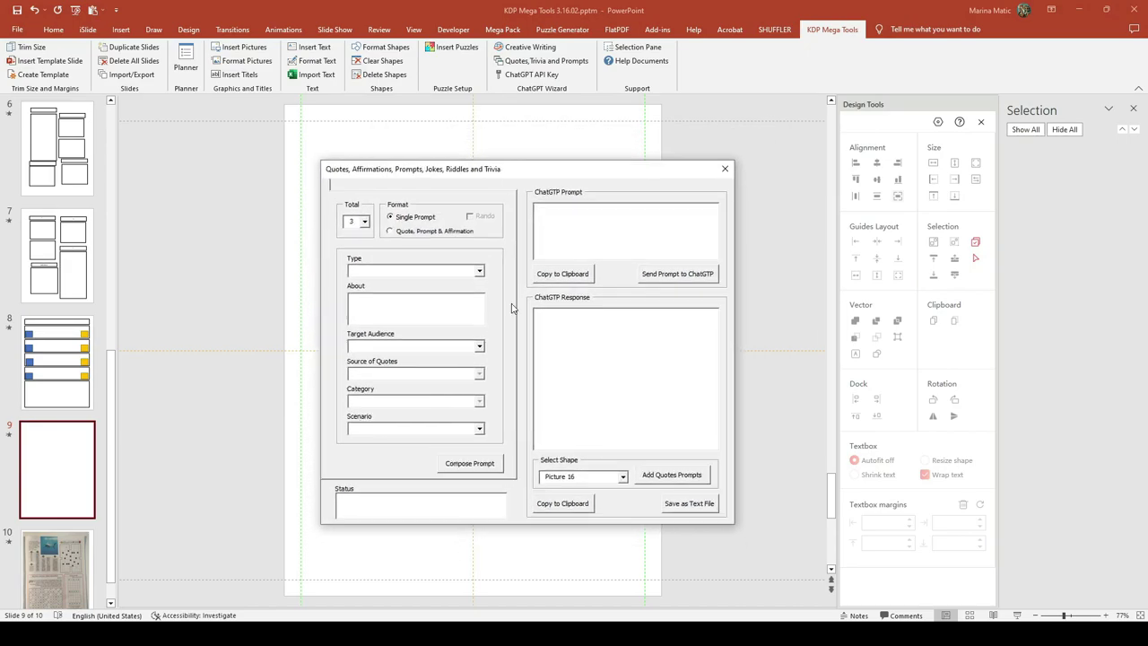
left_click(622, 476)
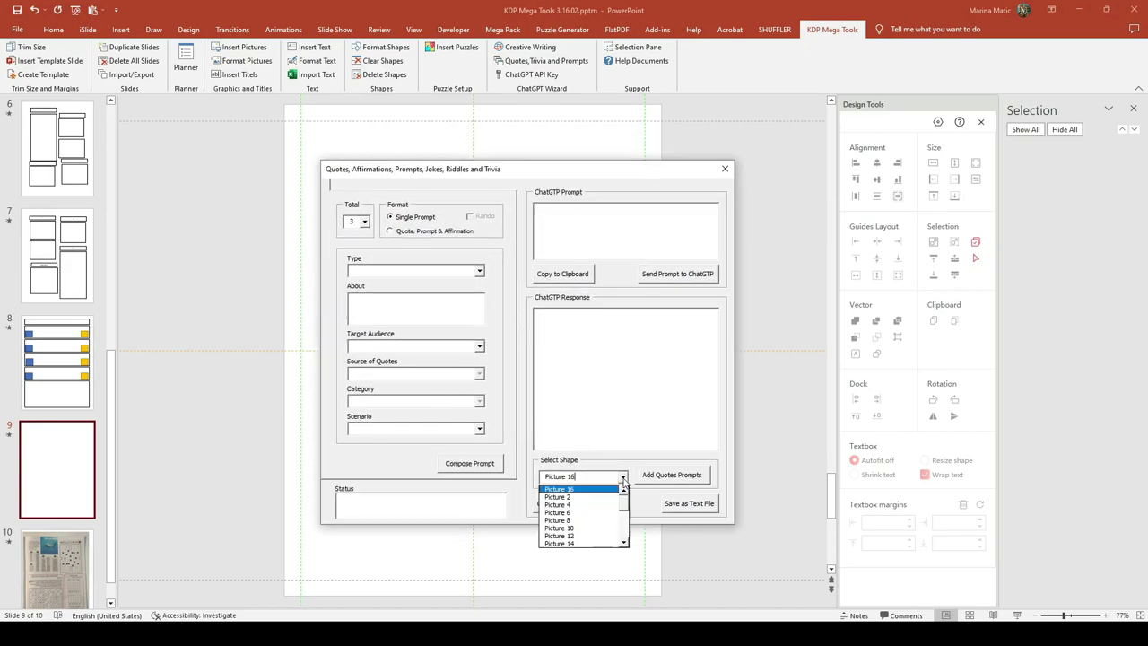
left_click(609, 429)
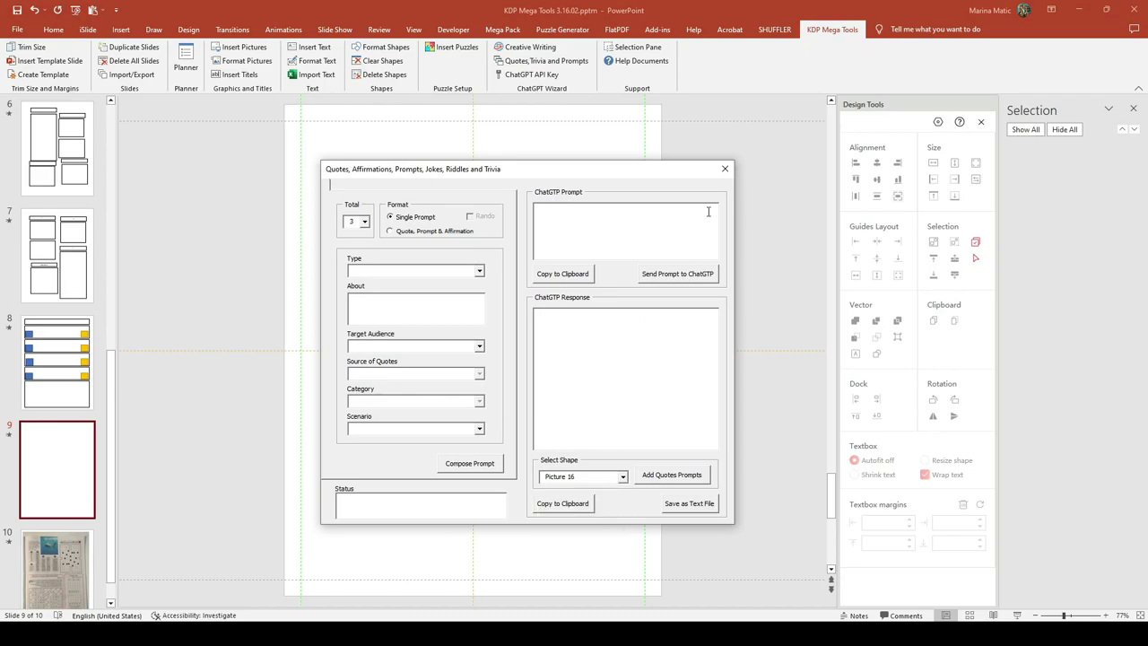
left_click(725, 170)
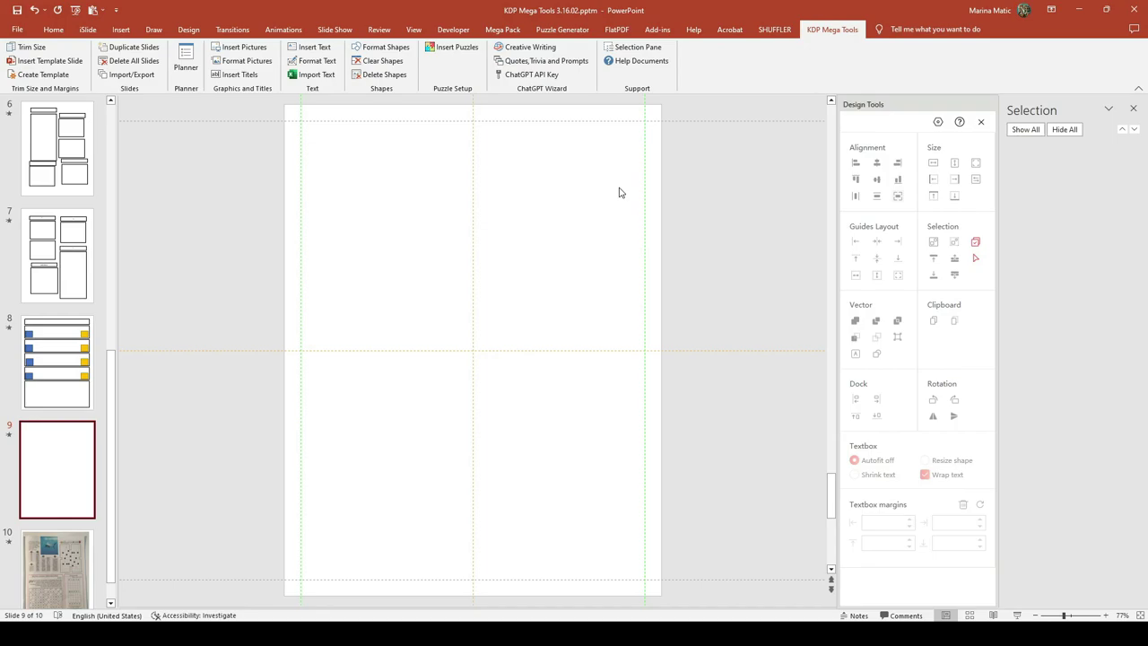
Compare the placeholder layouts and shape names on slides 6 and 7.
left_click(75, 244)
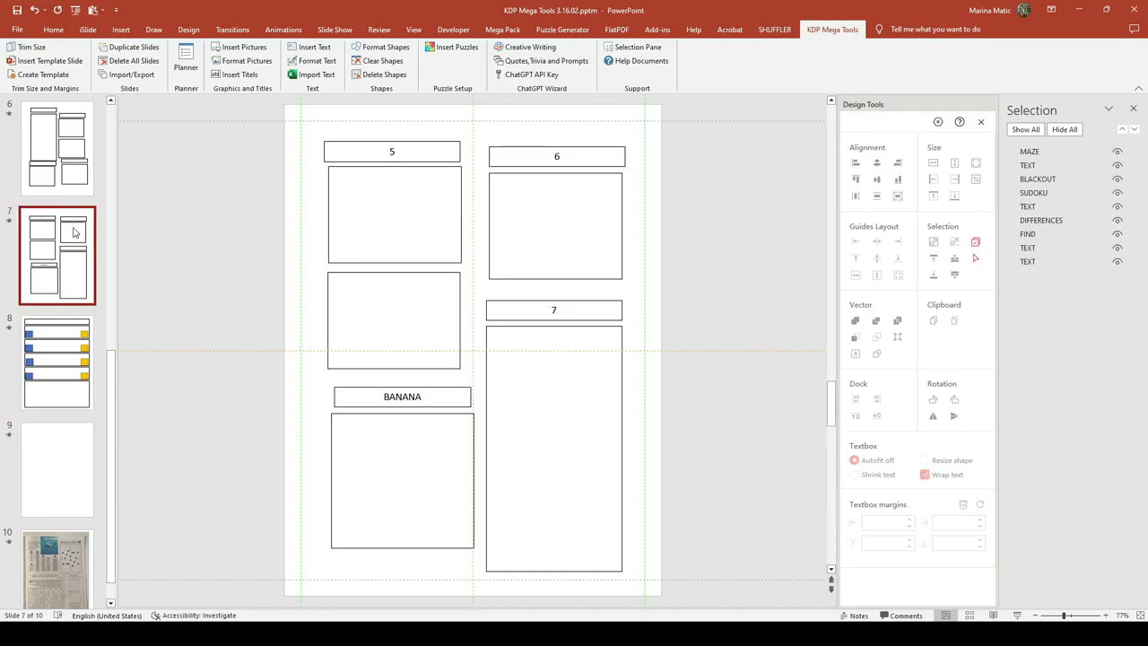
left_click(69, 183)
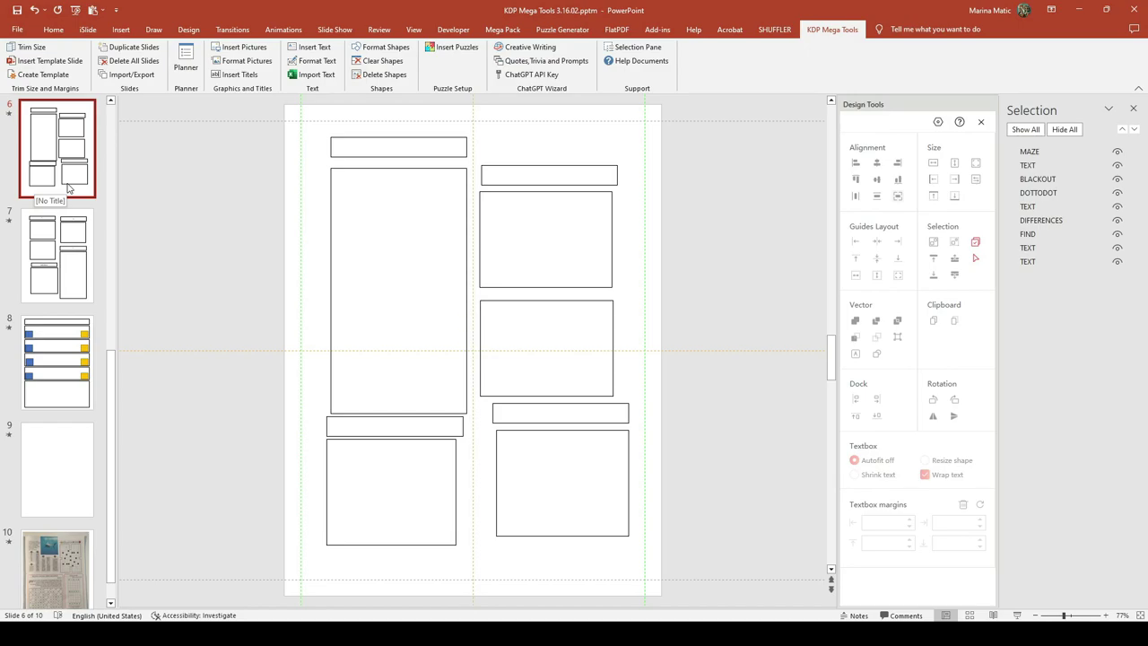
left_click(61, 231)
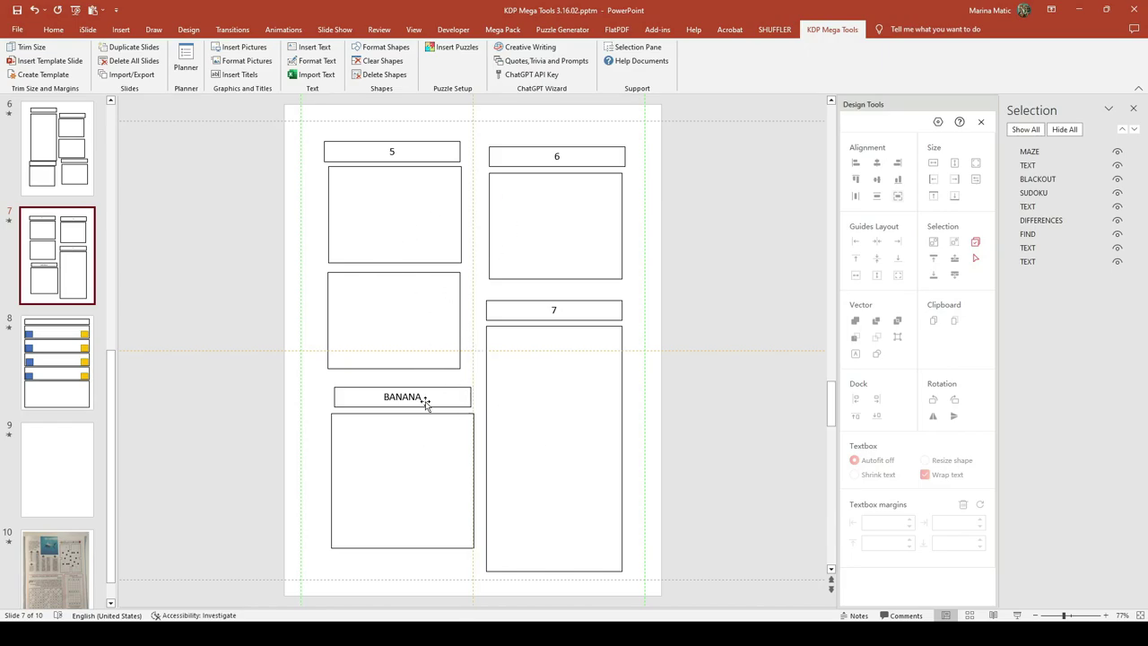
left_click(60, 172)
left_click(64, 260)
Move the blank slide to the end of the presentation and show the scanned puzzle page slide.
left_click(71, 369)
left_click_drag(73, 375, 68, 583)
left_click(64, 465)
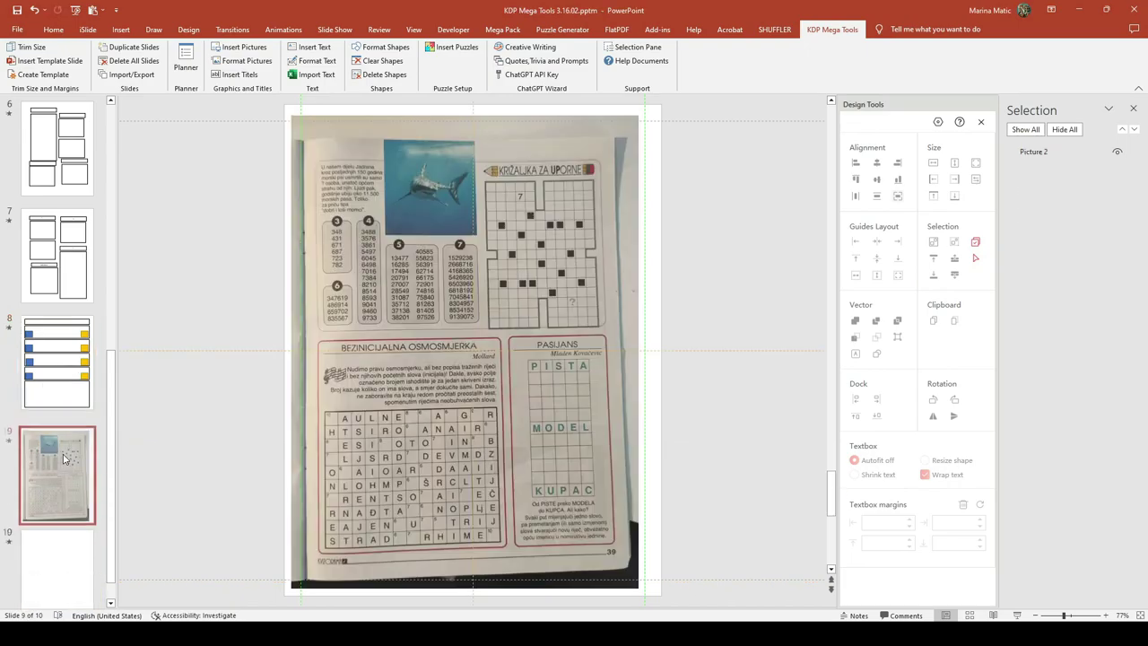